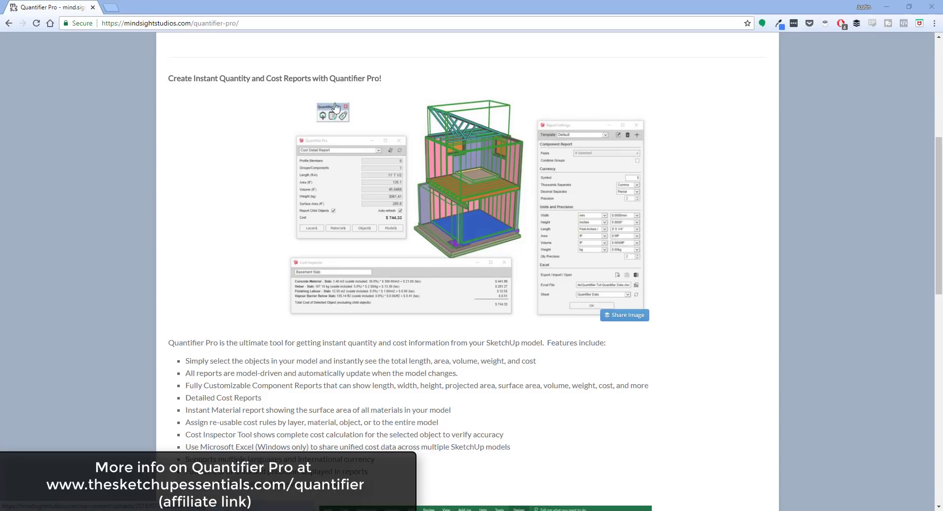
# Look through the Quantifier Pro web page's feature list, Excel cost data, tutorial video and FAQ sections.
pyautogui.scroll(-8, 547, 251)
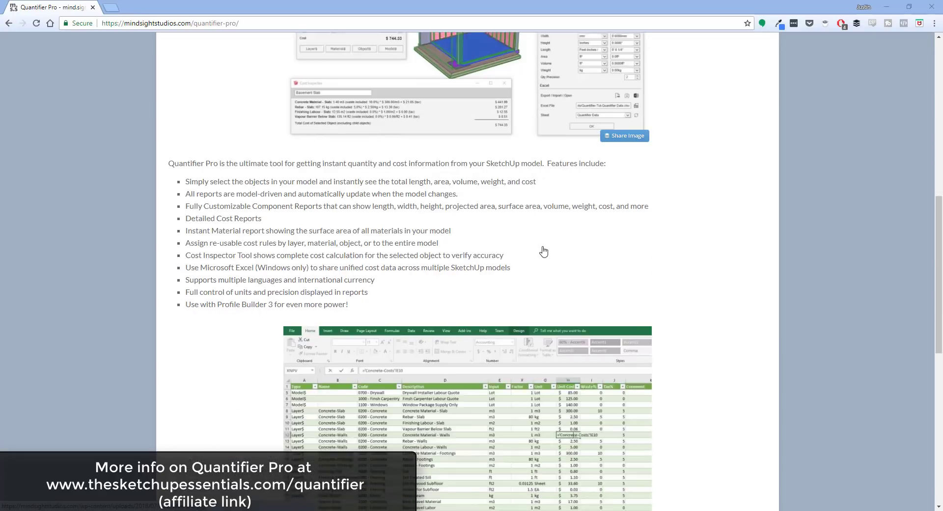
pyautogui.scroll(2, 543, 252)
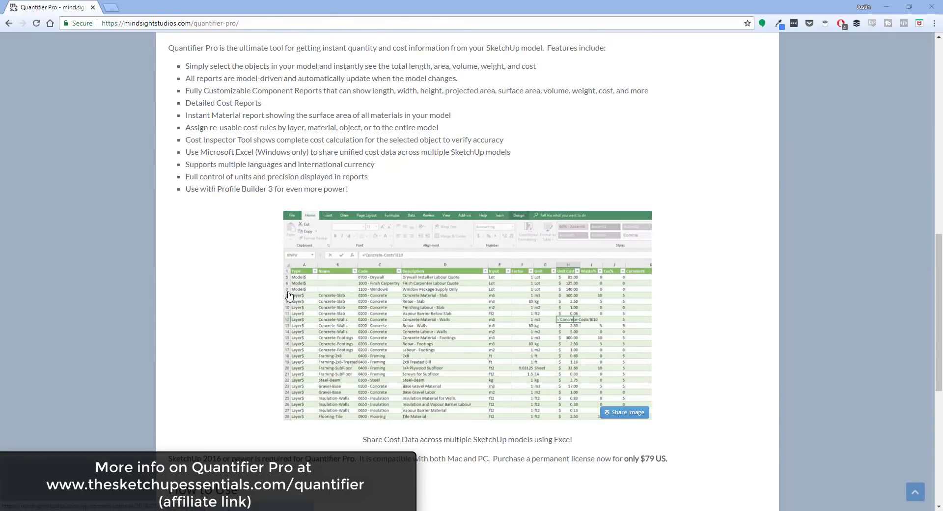
pyautogui.scroll(-4, 291, 300)
pyautogui.scroll(-2, 293, 324)
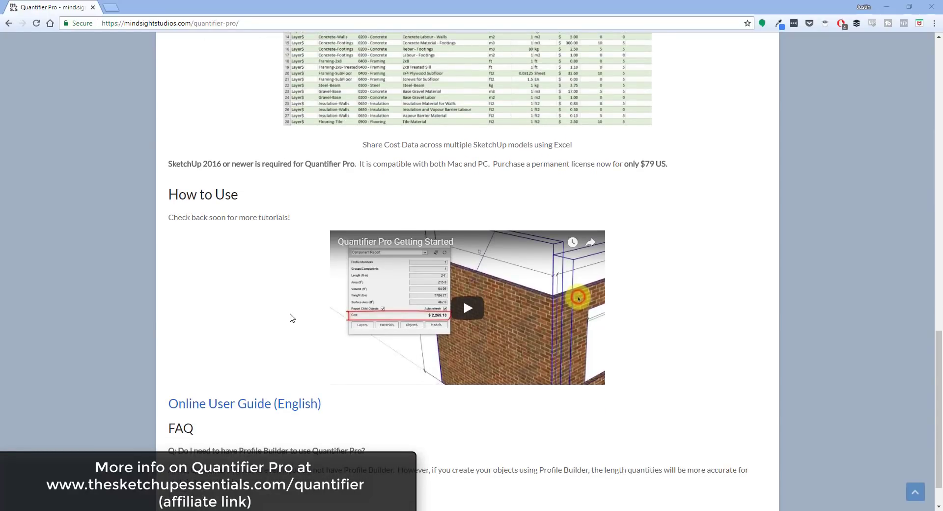
pyautogui.scroll(-1, 290, 318)
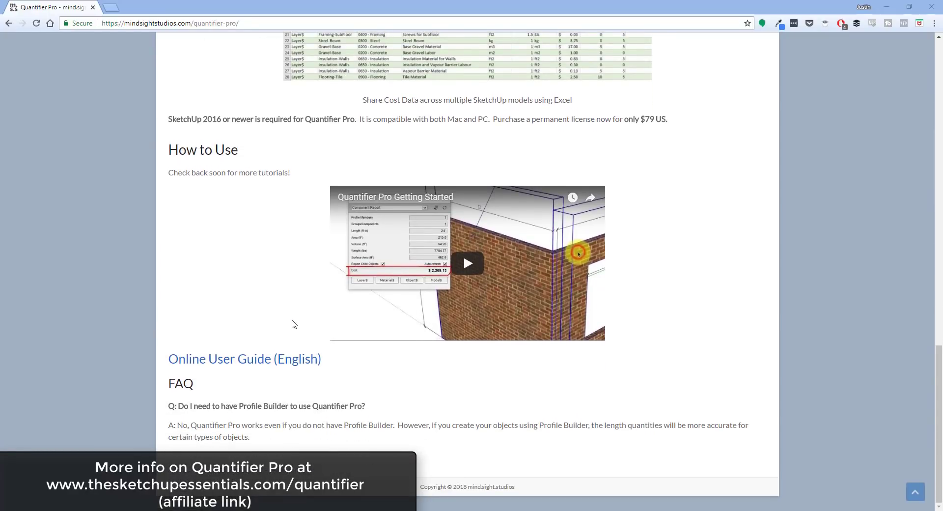
pyautogui.scroll(13, 299, 317)
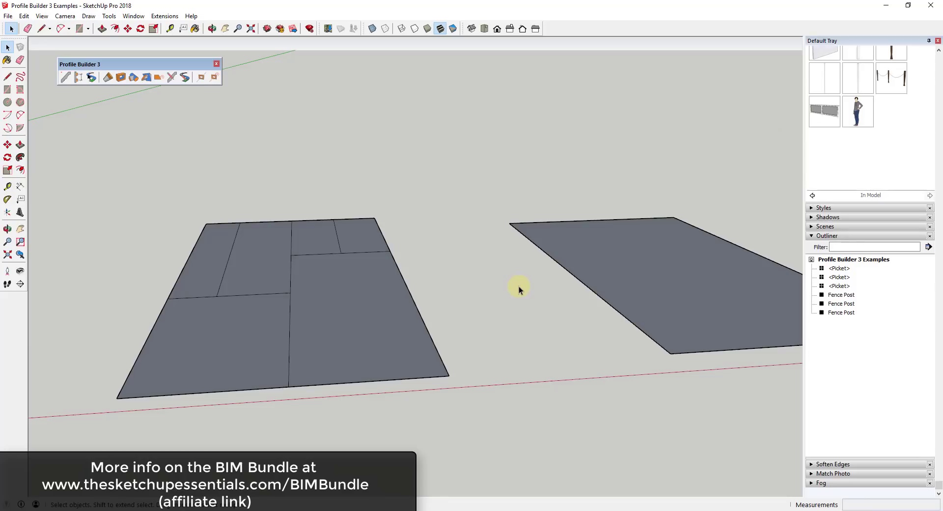
pyautogui.moveTo(519, 286); pyautogui.dragTo(516, 296, button='middle')
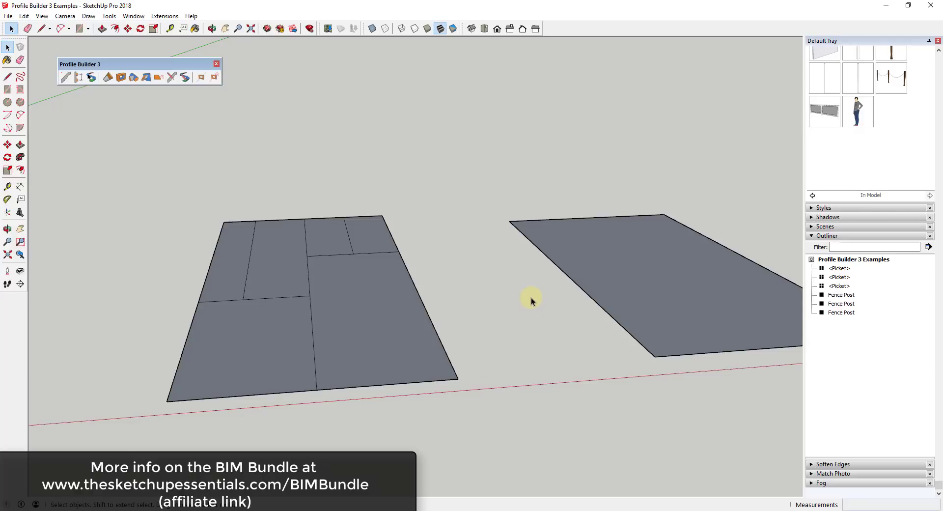
pyautogui.moveTo(528, 301); pyautogui.dragTo(526, 311, button='middle')
pyautogui.scroll(1, 525, 311)
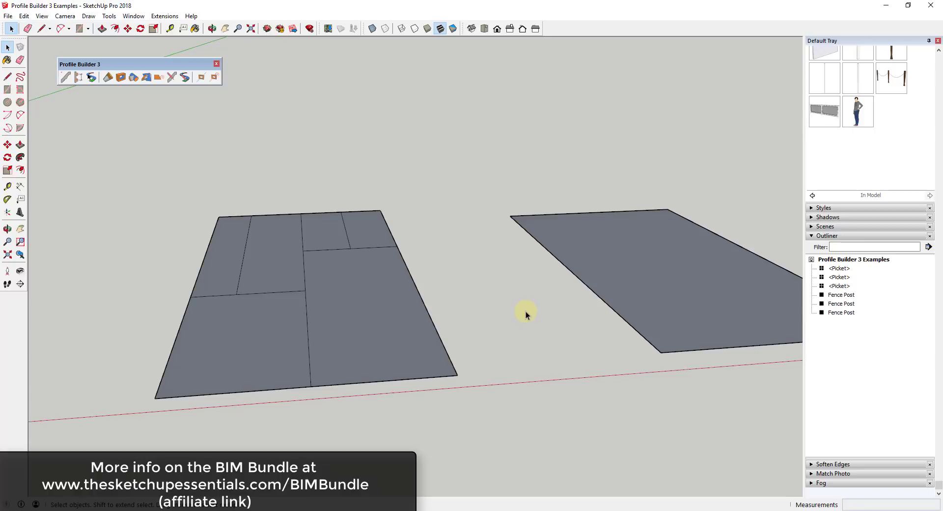
pyautogui.scroll(-2, 526, 268)
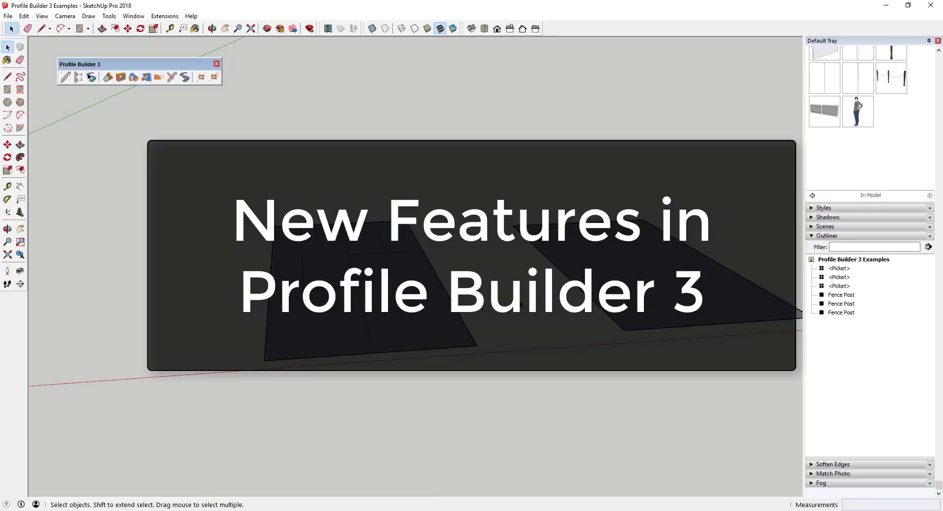
pyautogui.moveTo(559, 269); pyautogui.dragTo(560, 278, button='middle')
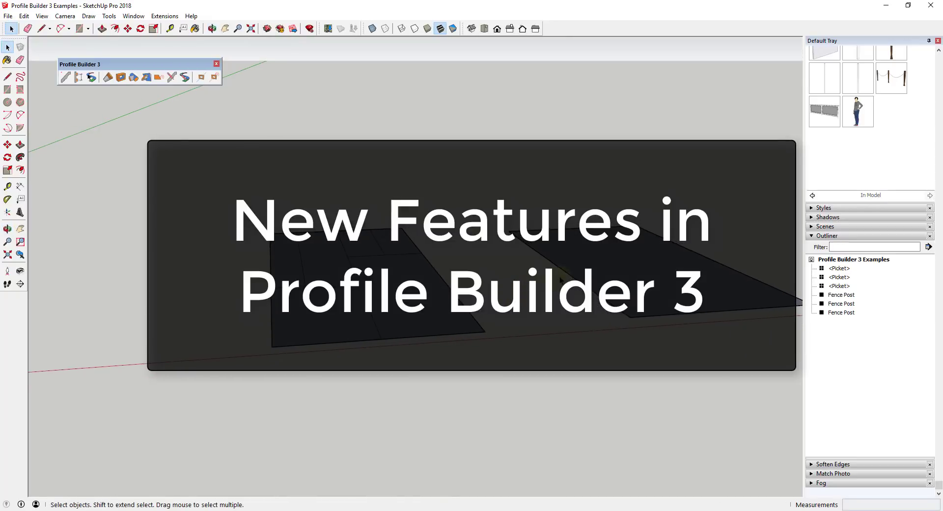
pyautogui.scroll(2, 455, 278)
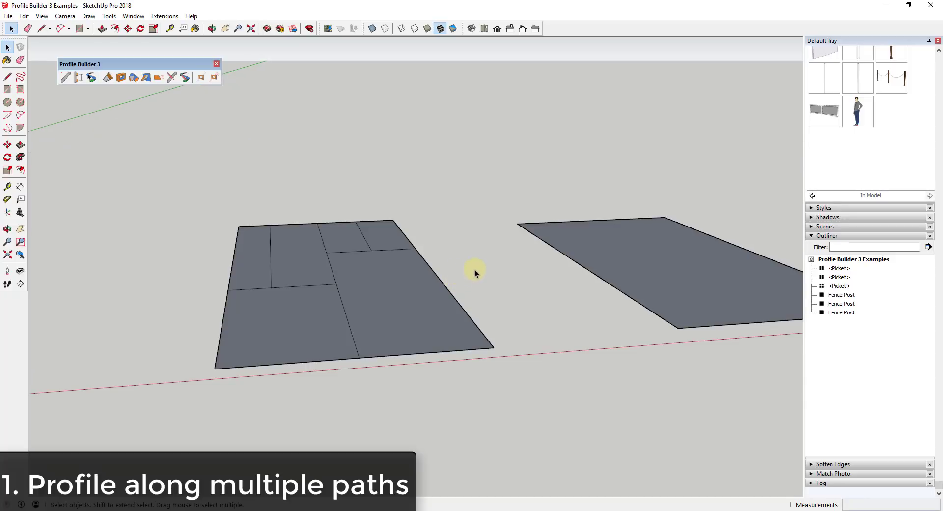
pyautogui.moveTo(470, 264); pyautogui.dragTo(467, 261, button='middle')
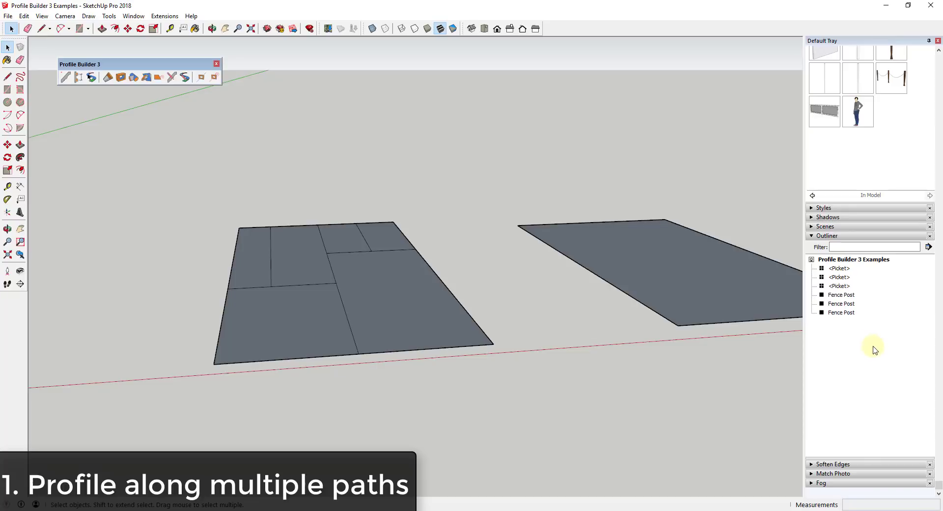
# Select the subdivided rectangle with all its inner edges and load the 2x4 profile from the Profile Examples library.
pyautogui.scroll(-2, 448, 295)
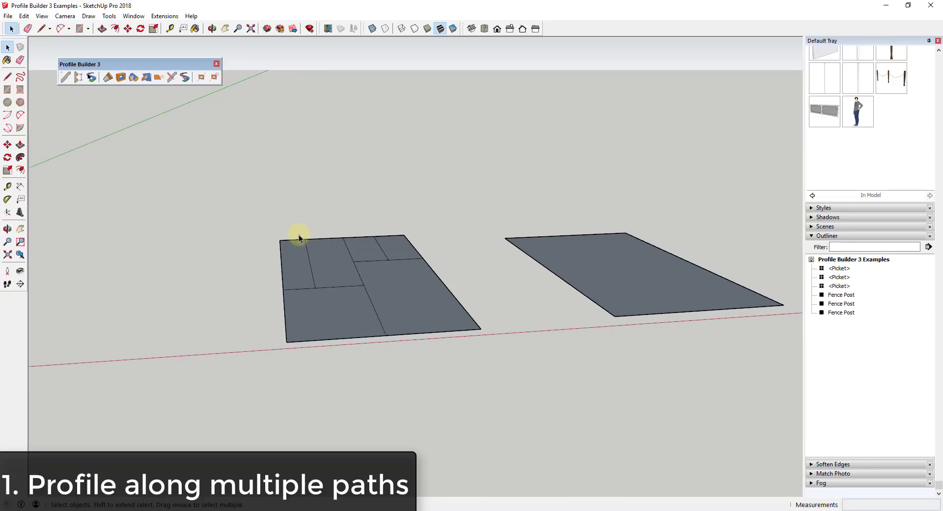
pyautogui.moveTo(406, 280); pyautogui.dragTo(358, 390, button='middle')
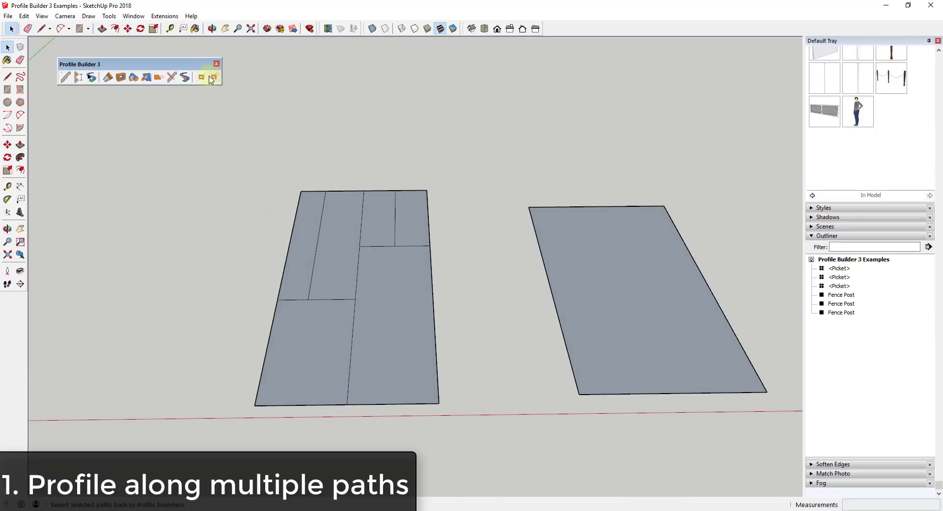
pyautogui.moveTo(222, 129); pyautogui.dragTo(455, 446)
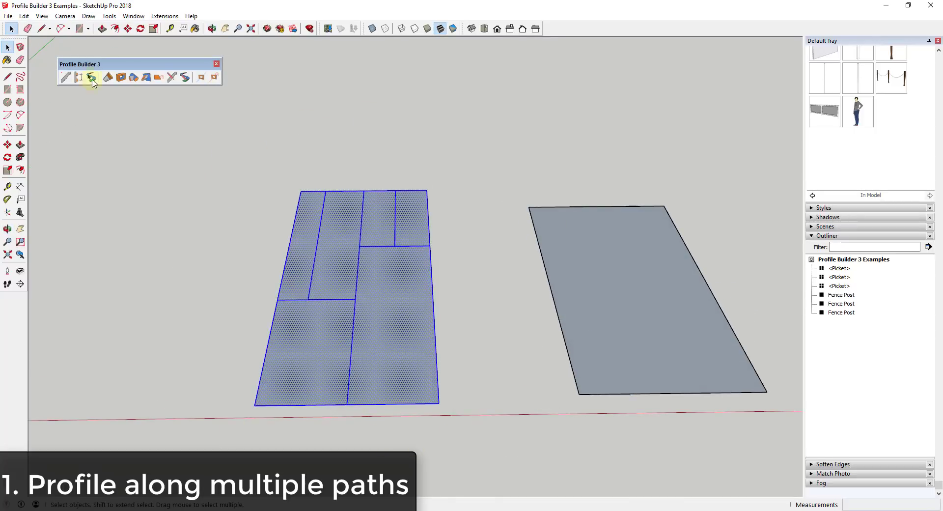
pyautogui.click(65, 78)
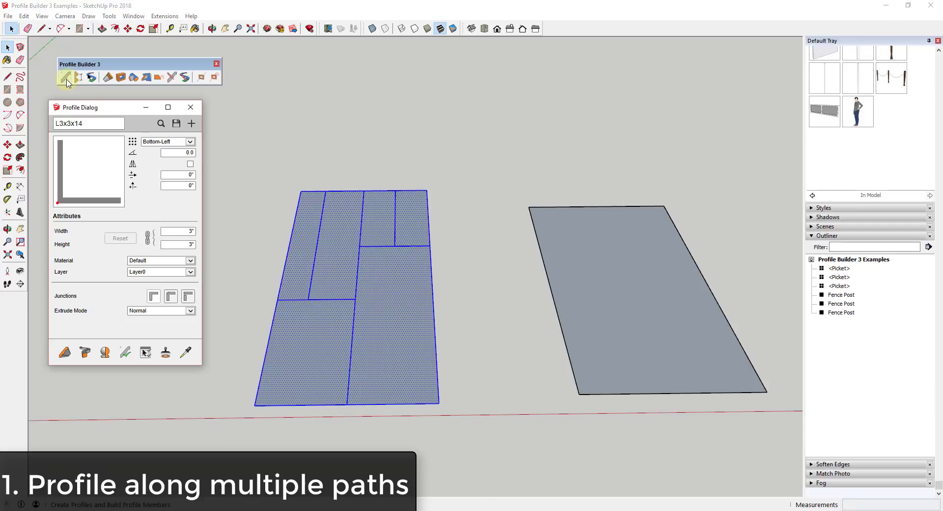
pyautogui.click(160, 123)
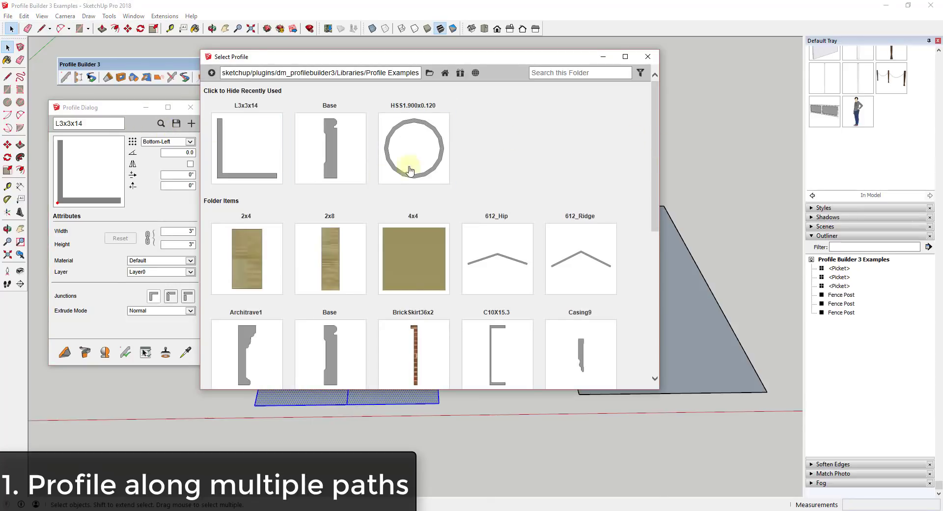
pyautogui.scroll(-5, 505, 295)
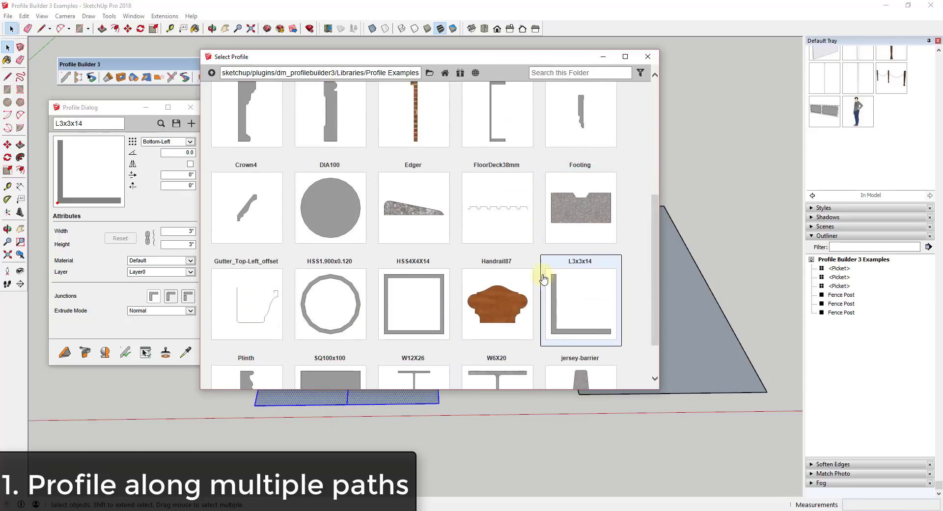
pyautogui.scroll(-1, 536, 273)
pyautogui.scroll(5, 352, 295)
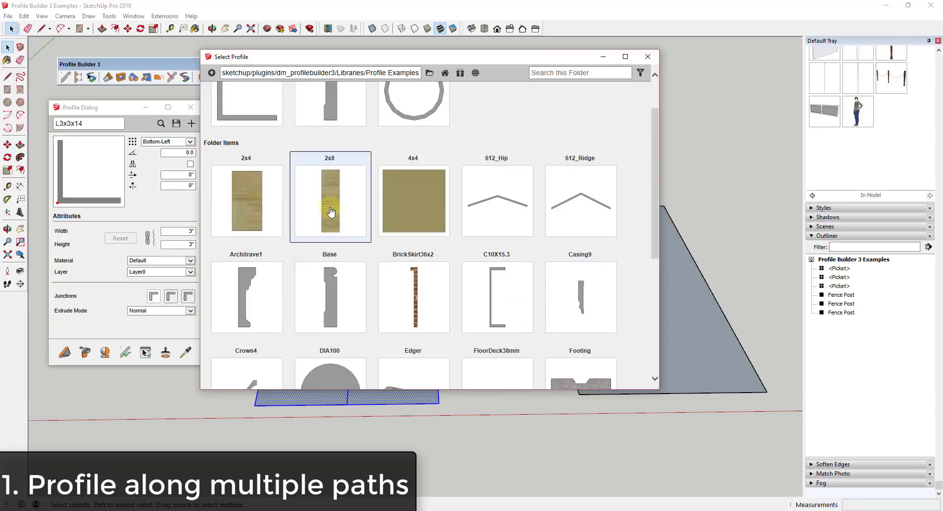
pyautogui.doubleClick(249, 197)
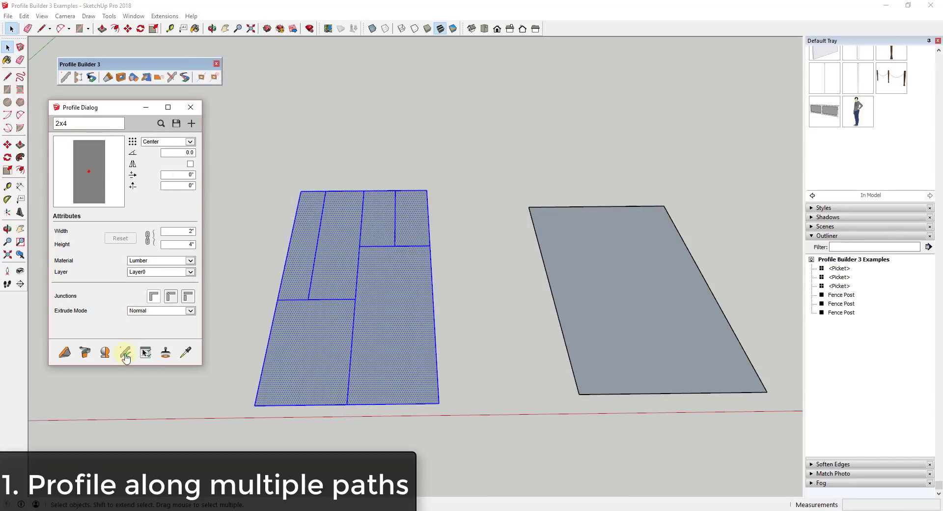
# Build the 2x4 profile along all selected edges of the subdivided rectangle.
pyautogui.click(84, 353)
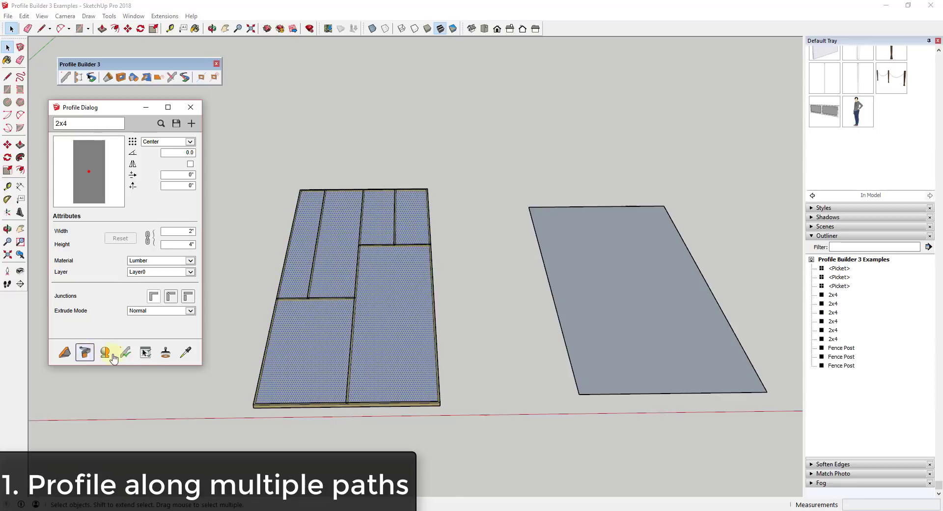
pyautogui.scroll(8, 347, 373)
pyautogui.moveTo(317, 216); pyautogui.dragTo(532, 226, button='middle')
pyautogui.scroll(3, 422, 267)
pyautogui.scroll(-3, 491, 257)
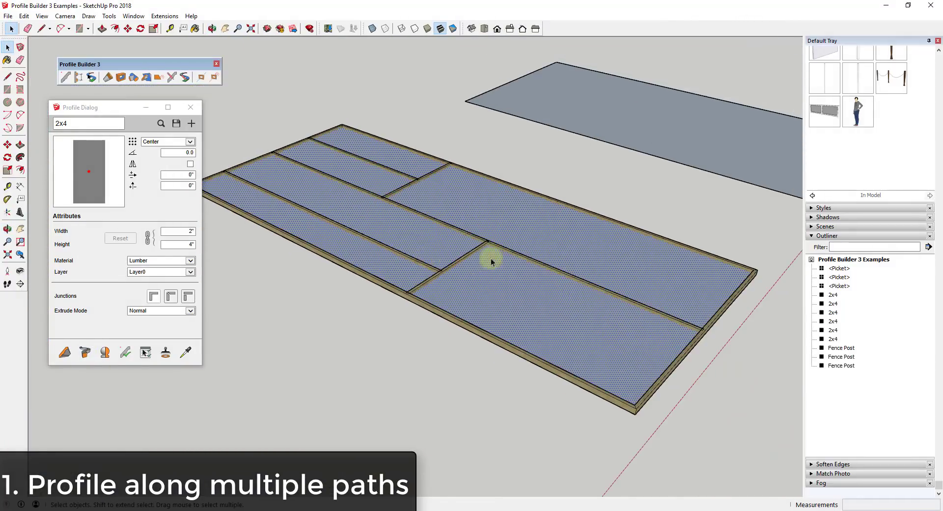
pyautogui.scroll(-1, 590, 334)
# Try deleting one large face inside the 2x4 framing, and undo the deletion.
pyautogui.click(574, 315)
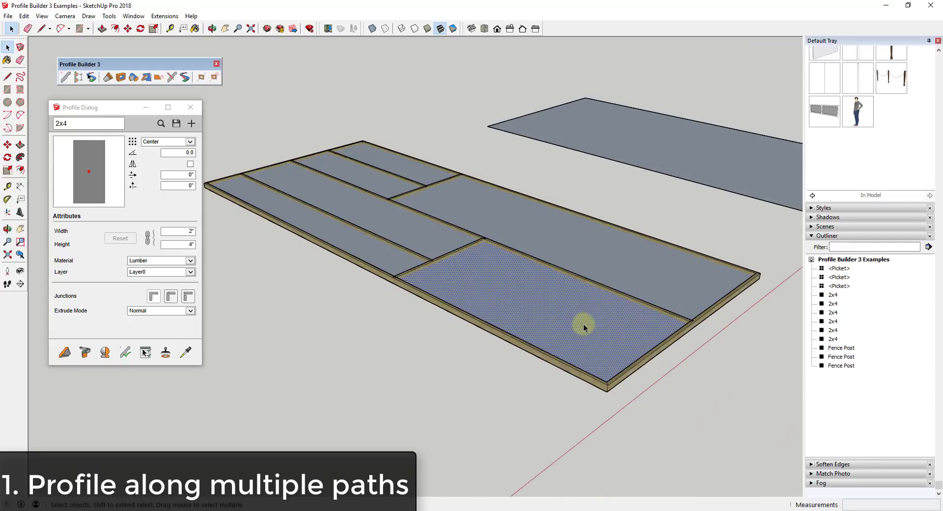
pyautogui.click(90, 173)
pyautogui.press('Delete')
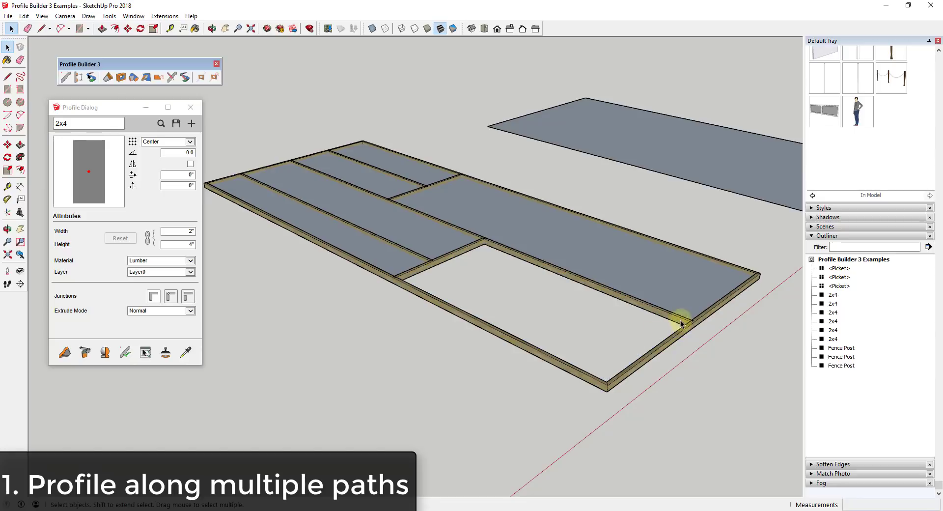
pyautogui.hotkey('ctrl', 'z')
# Set the 2x4 profile's placement point to Top-Left.
pyautogui.scroll(4, 627, 309)
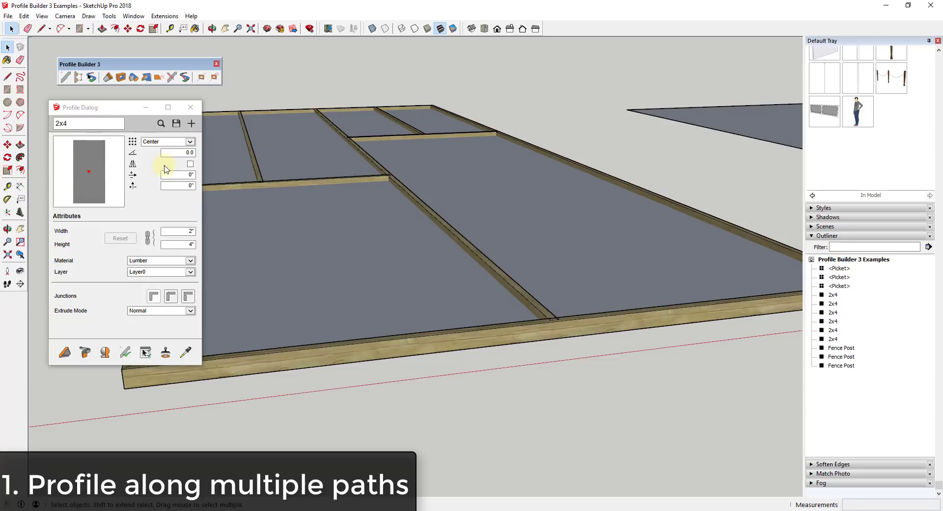
pyautogui.click(165, 143)
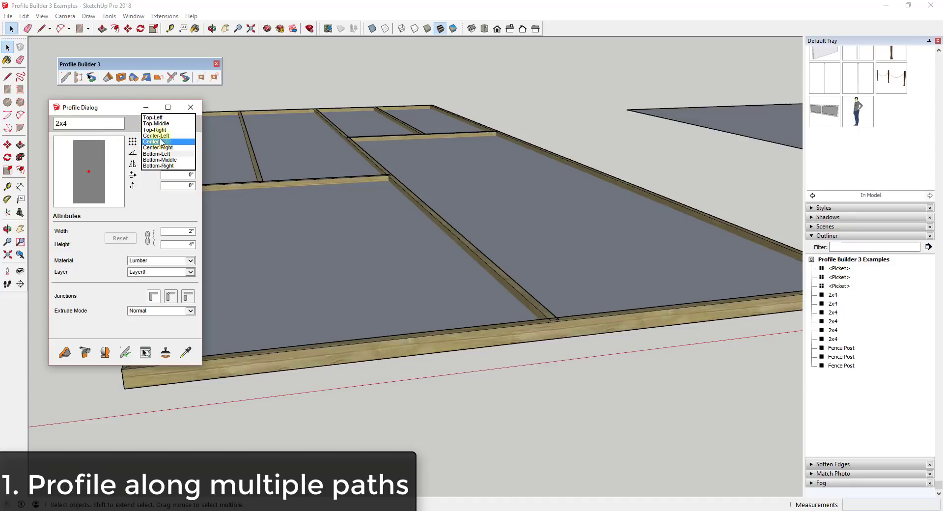
pyautogui.click(153, 117)
pyautogui.click(155, 143)
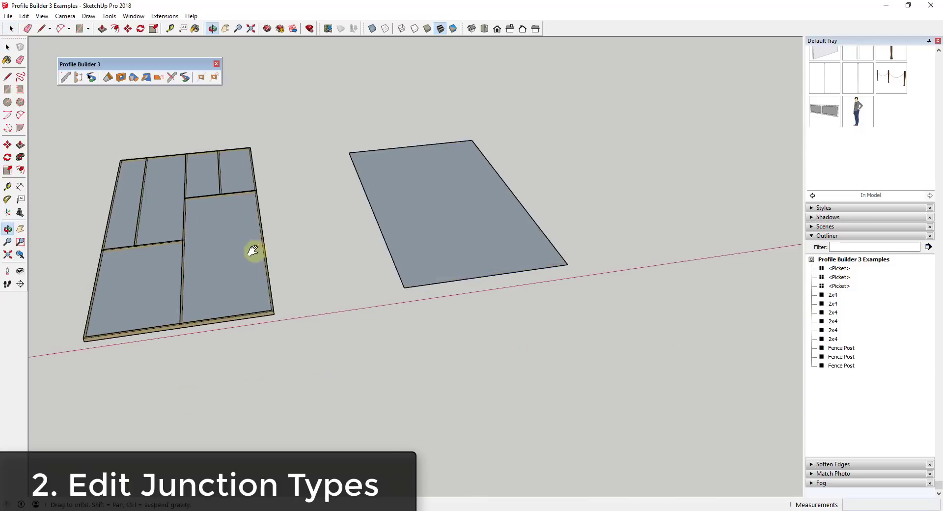
# Select two adjacent edges of the undivided rectangle, its far edge and the side edge meeting it at the corner.
pyautogui.scroll(1, 426, 218)
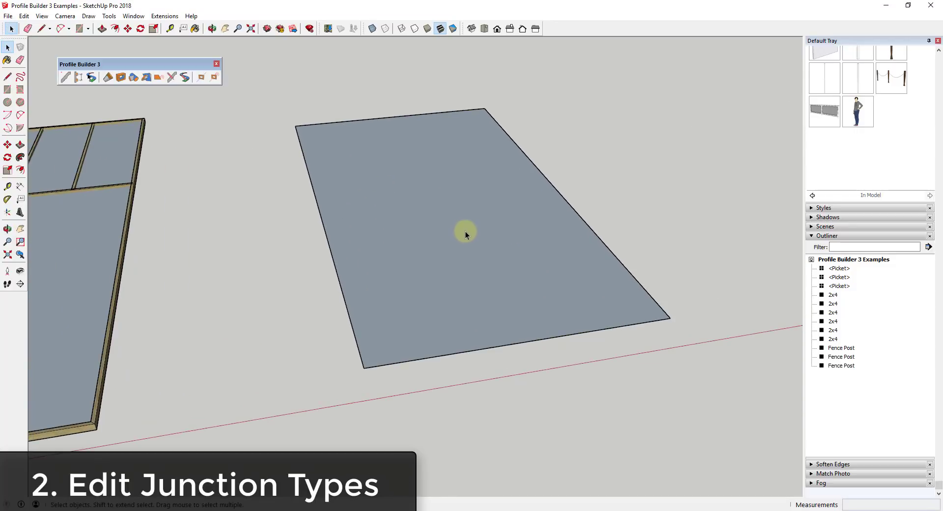
pyautogui.moveTo(476, 248); pyautogui.dragTo(396, 259, button='middle')
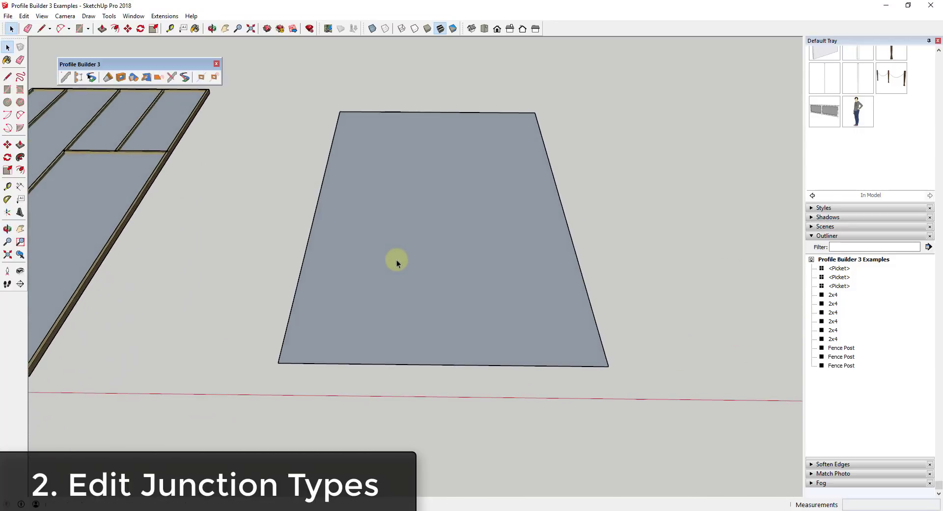
pyautogui.scroll(4, 319, 164)
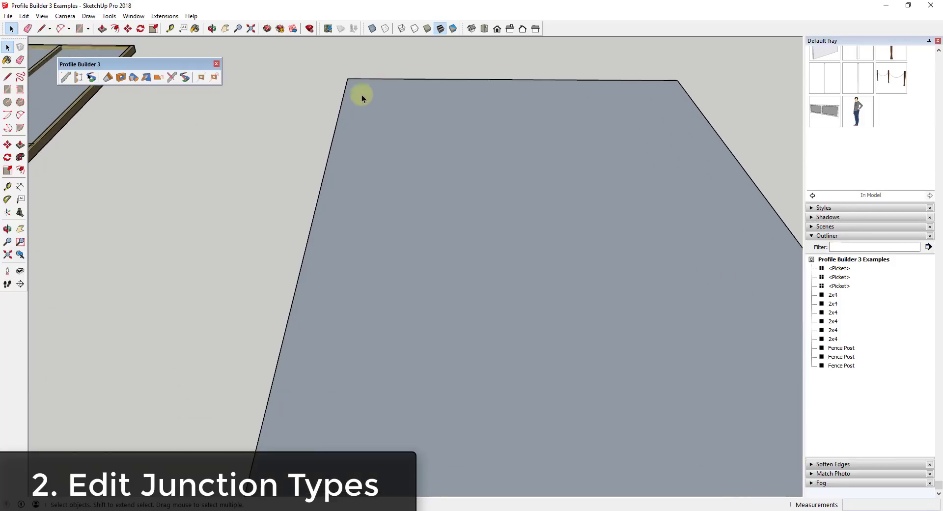
pyautogui.scroll(-2, 375, 151)
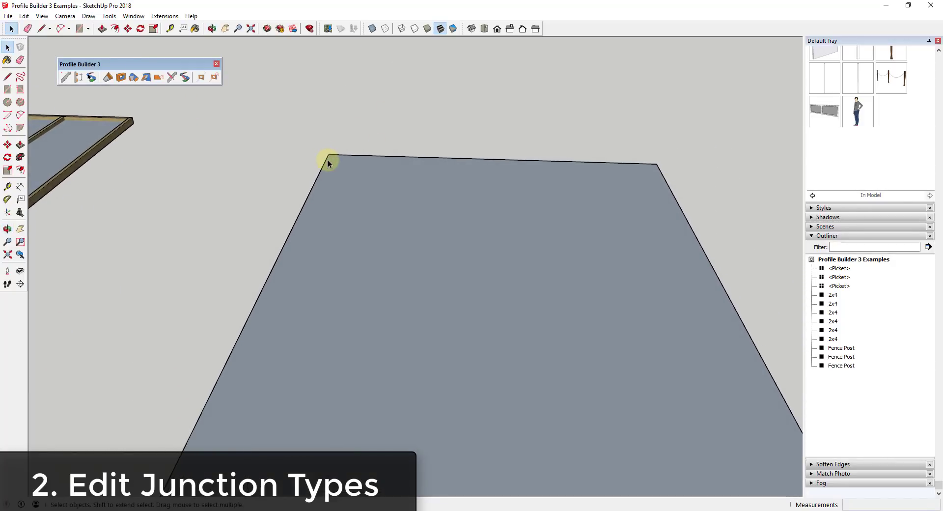
pyautogui.click(327, 162)
pyautogui.keyDown('ctrl'); pyautogui.click(346, 160); pyautogui.keyUp('ctrl')
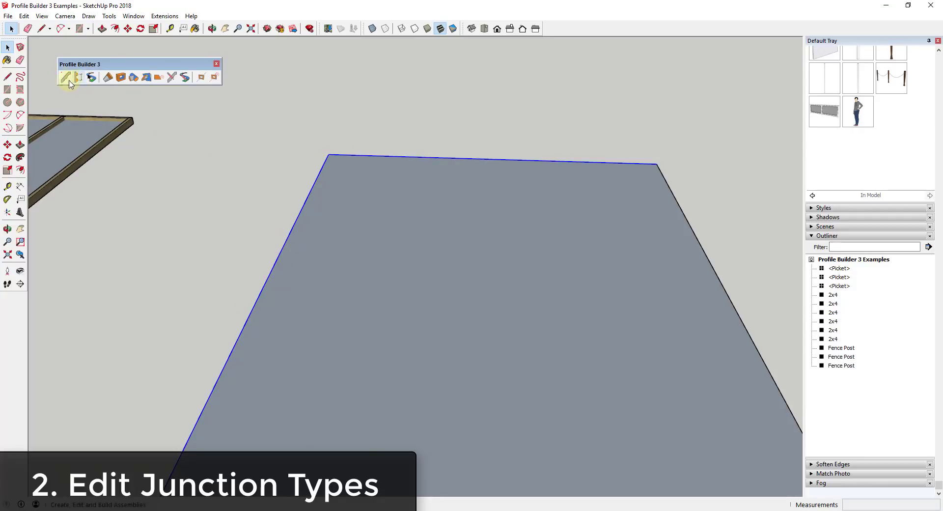
# Load the Base profile from the Profile Examples library in place of the 2x4.
pyautogui.click(65, 77)
pyautogui.click(167, 129)
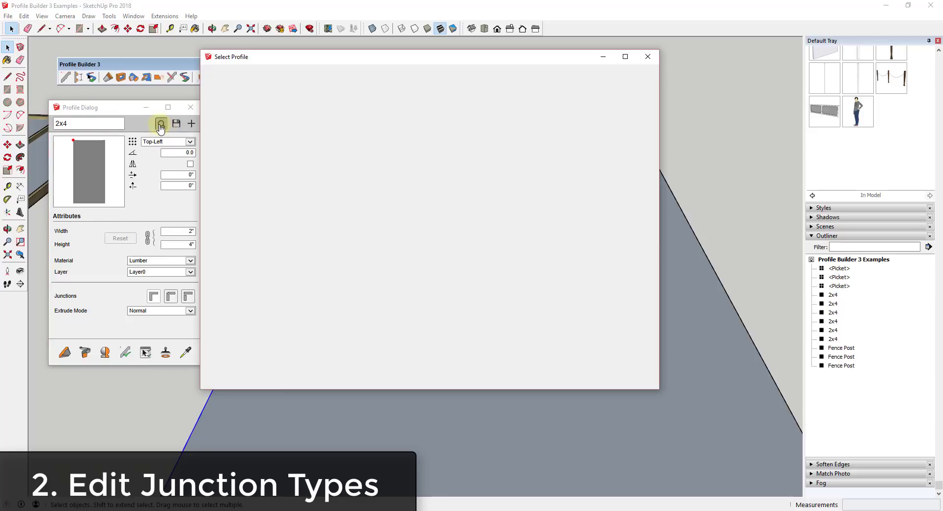
pyautogui.scroll(-5, 467, 272)
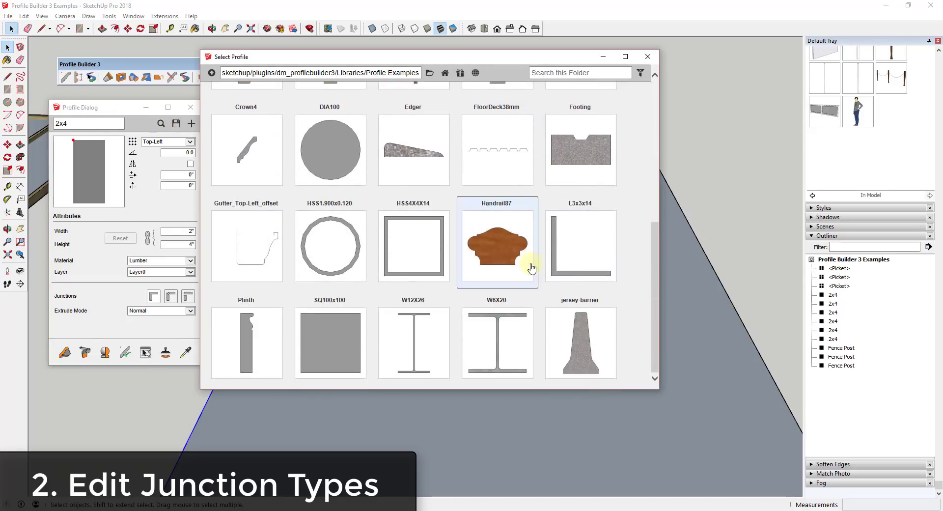
pyautogui.scroll(4, 519, 290)
pyautogui.scroll(2, 501, 266)
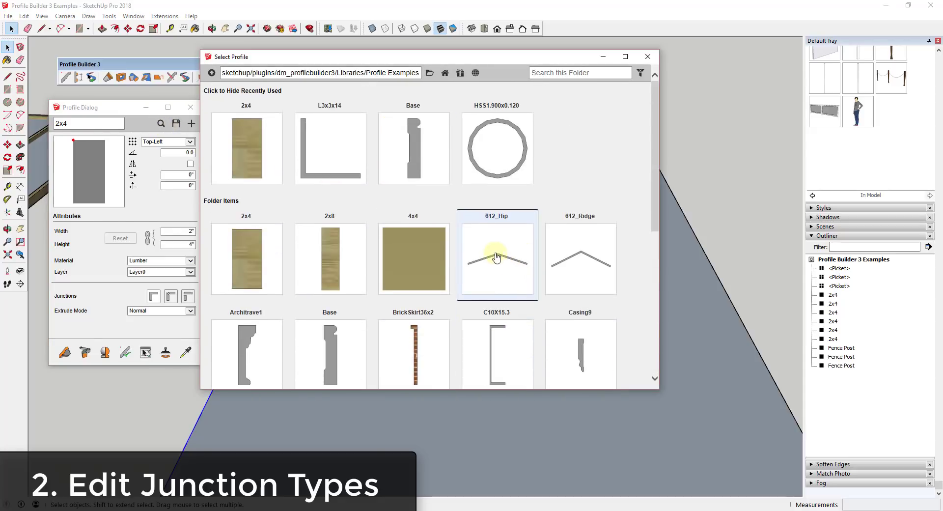
pyautogui.scroll(-4, 304, 294)
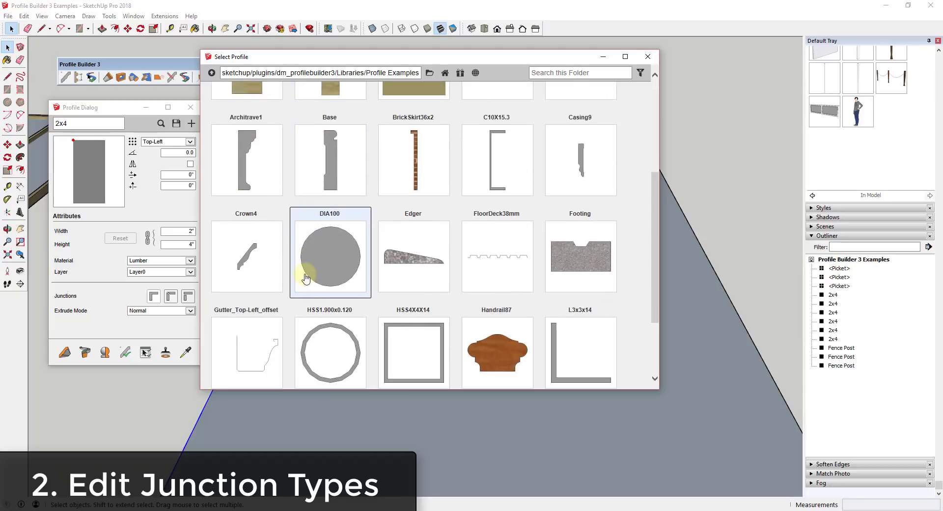
pyautogui.click(335, 153)
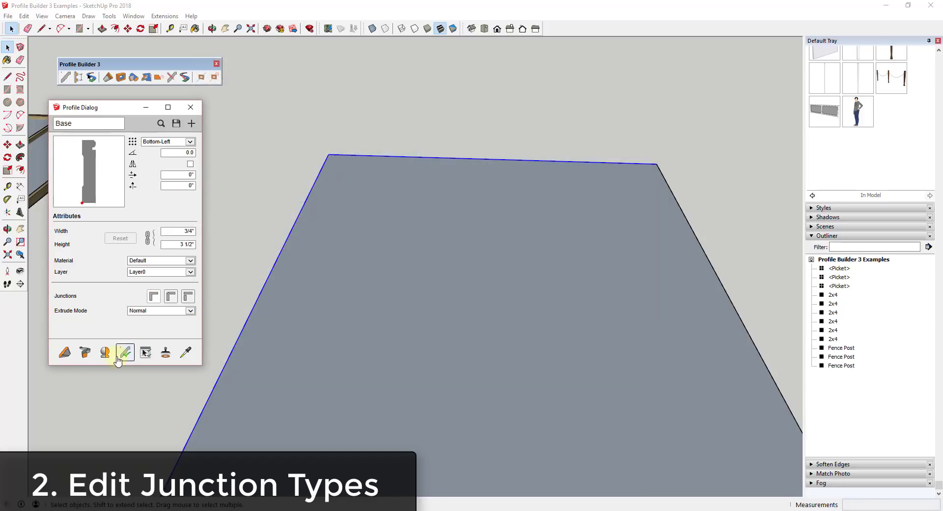
# Build the Base profile along the two selected adjacent edges of the undivided rectangle.
pyautogui.moveTo(495, 202); pyautogui.dragTo(440, 202, button='middle')
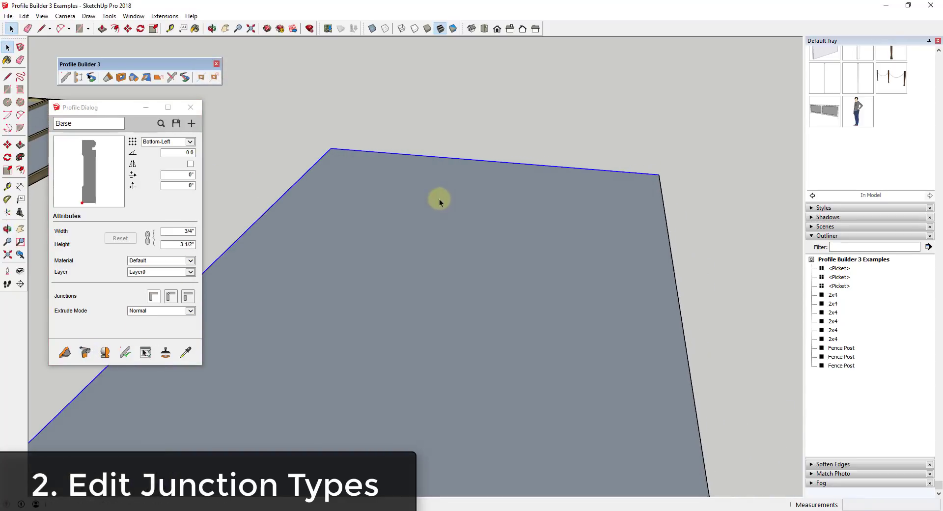
pyautogui.click(85, 352)
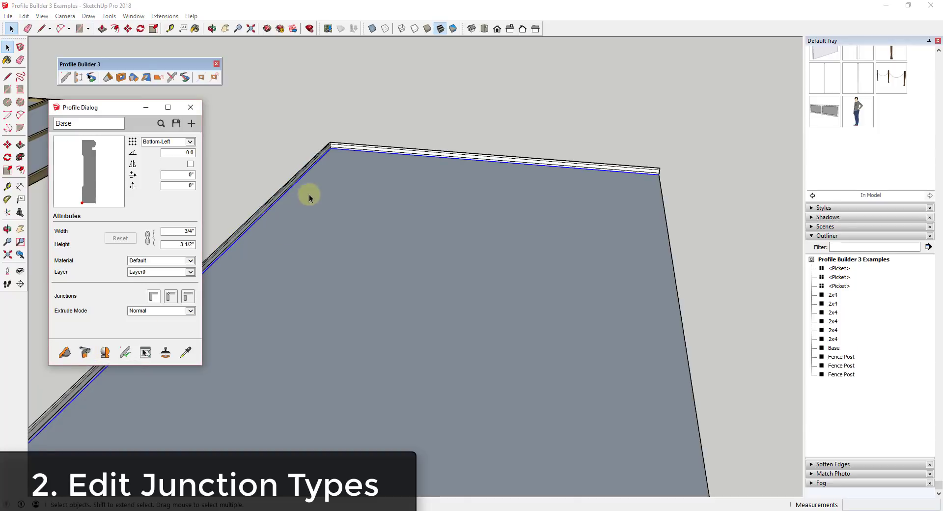
pyautogui.scroll(5, 331, 145)
pyautogui.scroll(3, 340, 181)
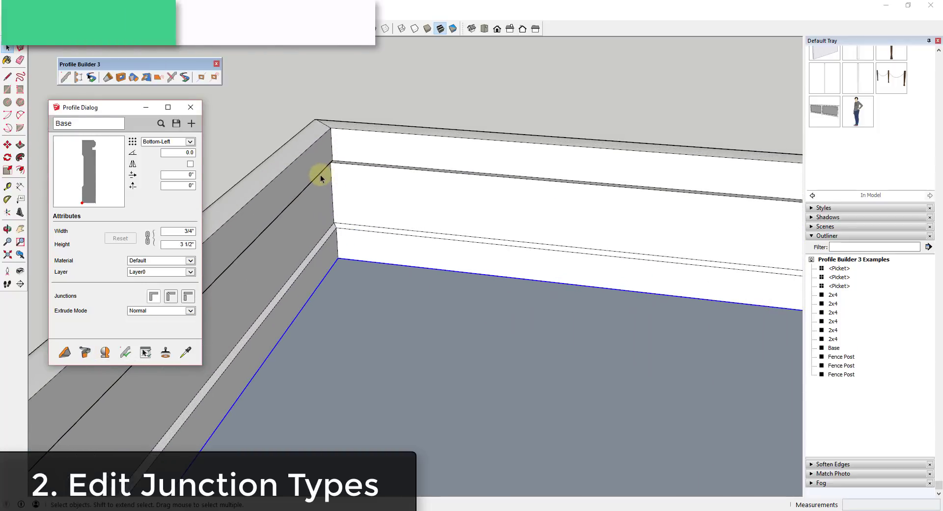
# Apply the second junction type to the L-shaped Base member, updating only its Junctions property.
pyautogui.click(437, 200)
pyautogui.moveTo(438, 200); pyautogui.dragTo(415, 251, button='middle')
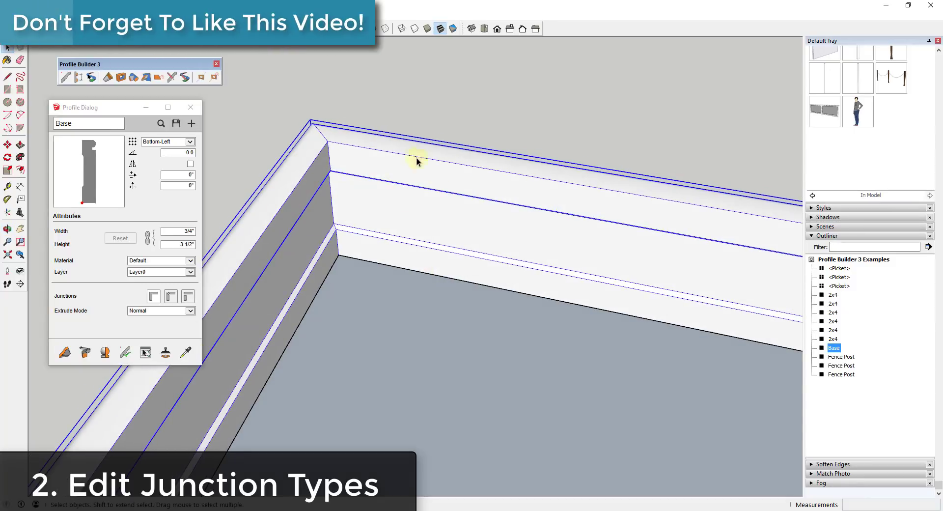
pyautogui.scroll(-5, 404, 152)
pyautogui.moveTo(546, 225); pyautogui.dragTo(442, 219, button='middle')
pyautogui.moveTo(358, 225); pyautogui.dragTo(301, 178, button='middle')
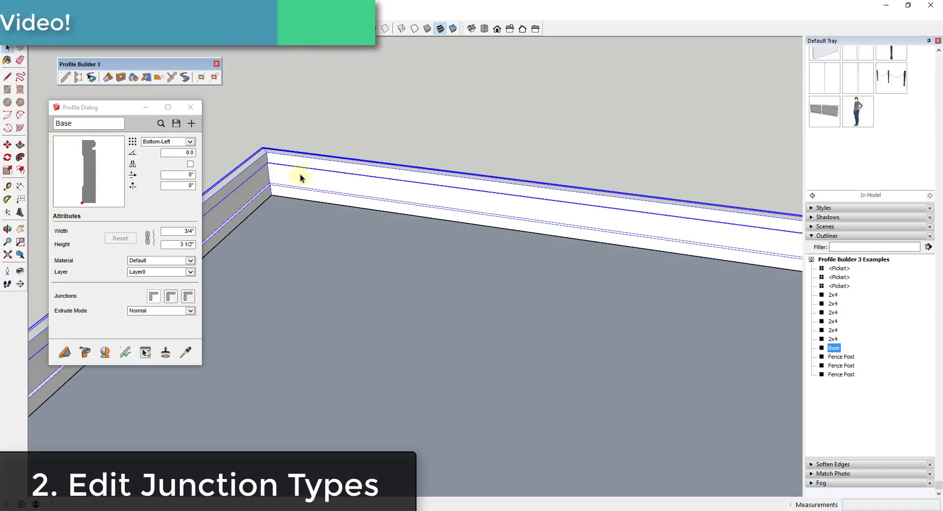
pyautogui.click(171, 298)
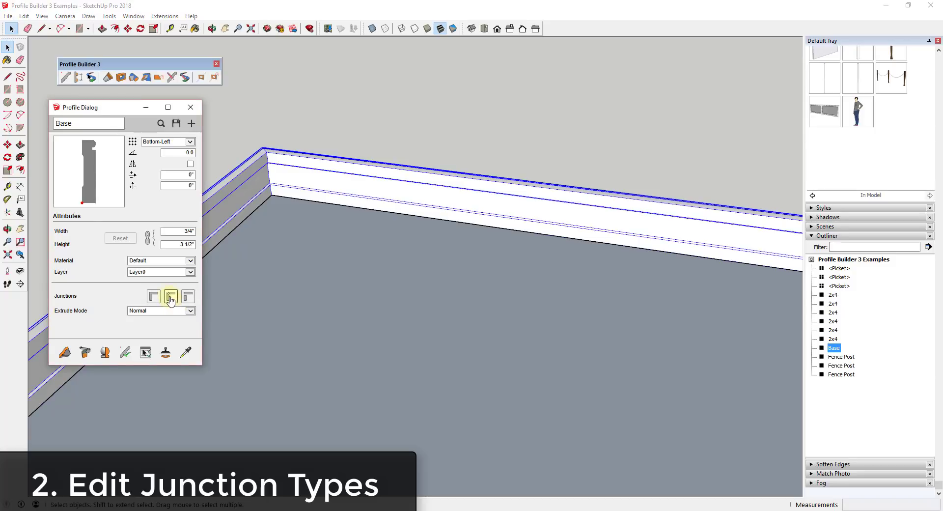
pyautogui.click(126, 352)
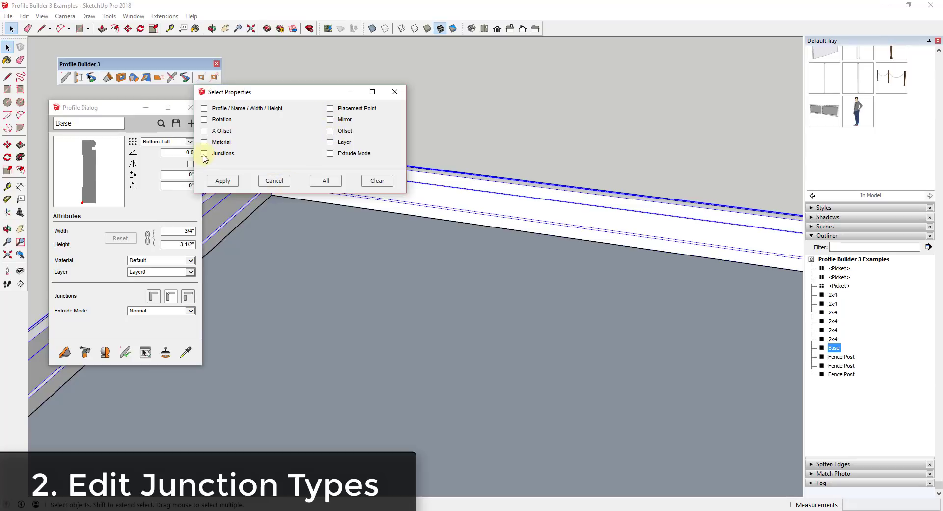
pyautogui.click(222, 180)
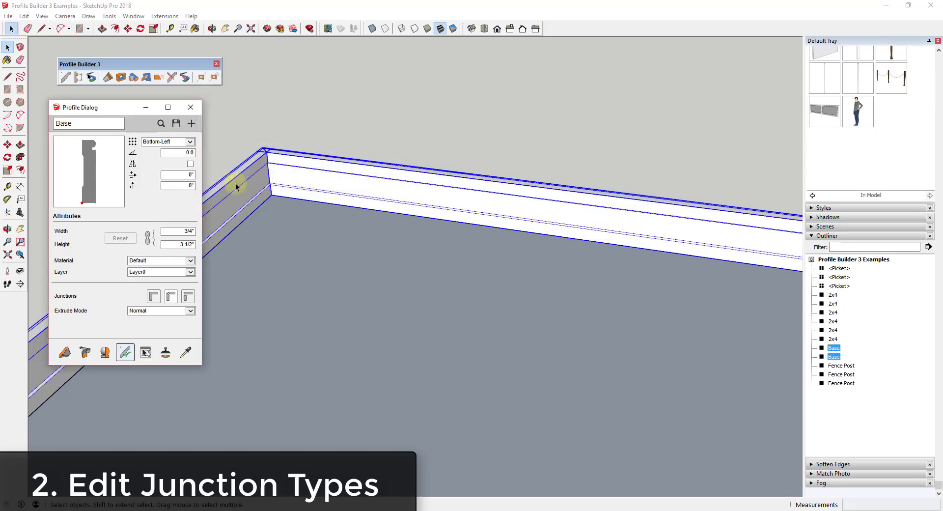
# Try moving the far Base piece 2 1/2" upward on its own, and undo the move.
pyautogui.click(264, 179)
pyautogui.click(317, 177)
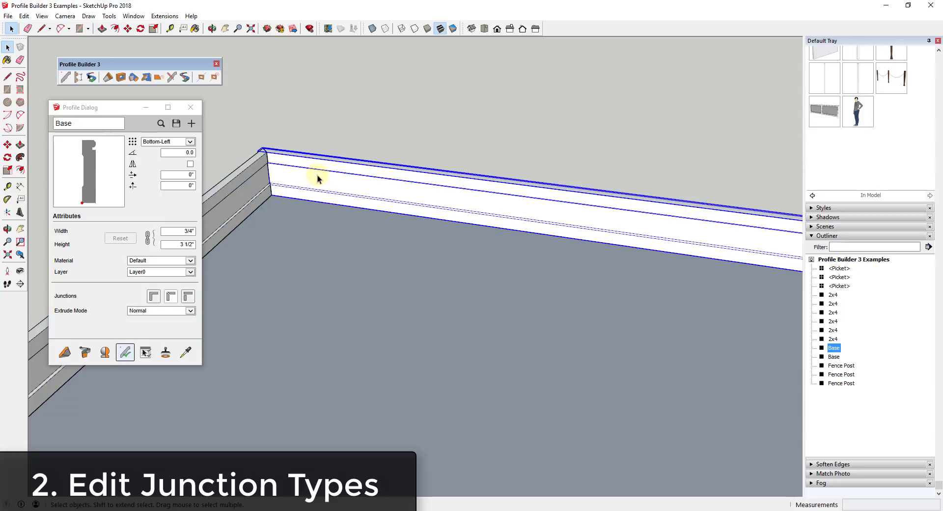
pyautogui.press('m')
pyautogui.click(316, 182)
pyautogui.click(316, 153)
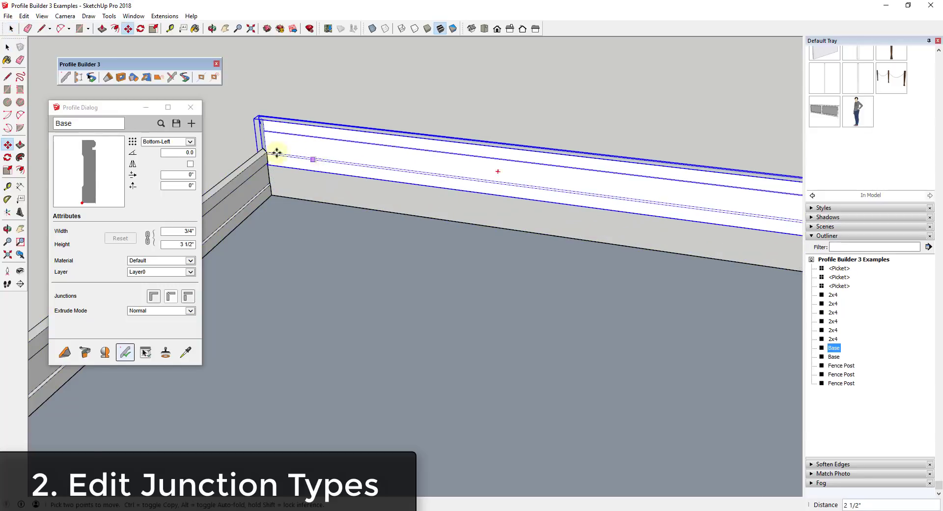
pyautogui.scroll(3, 273, 153)
pyautogui.scroll(-4, 273, 99)
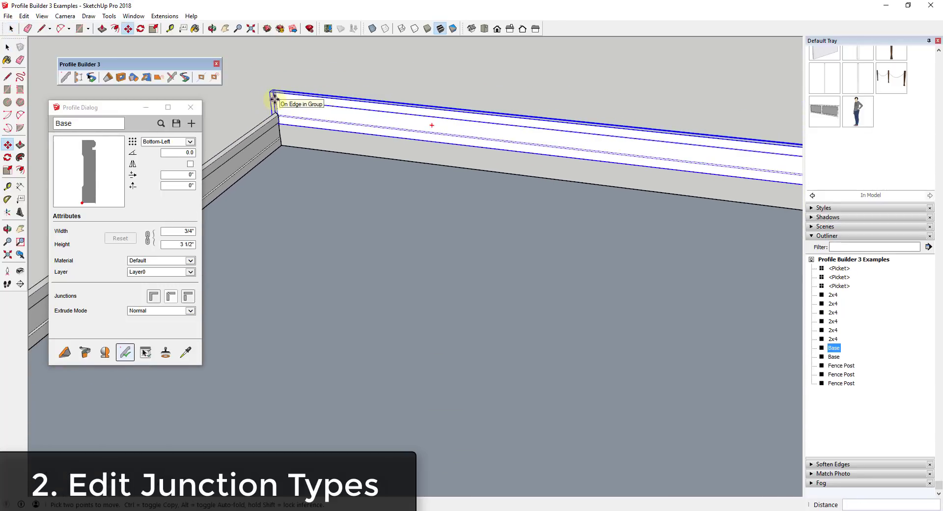
pyautogui.press('space')
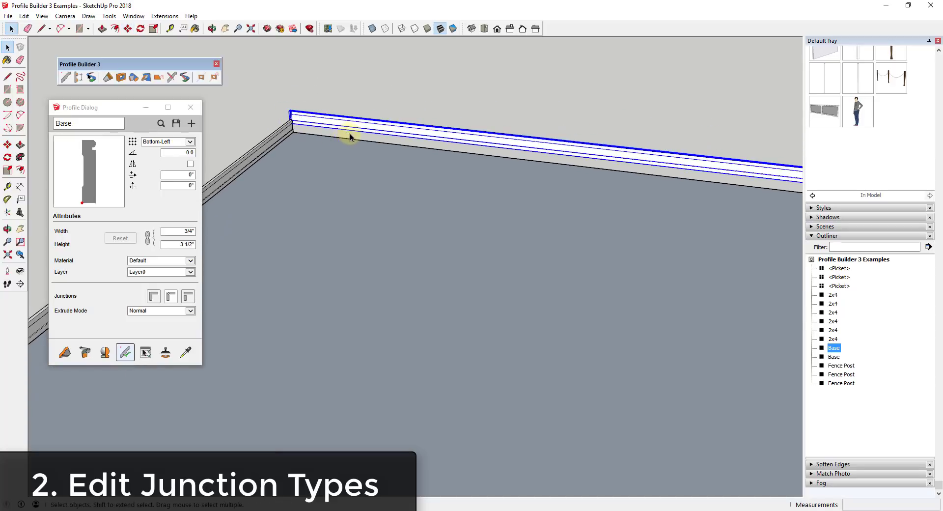
pyautogui.scroll(-2, 438, 147)
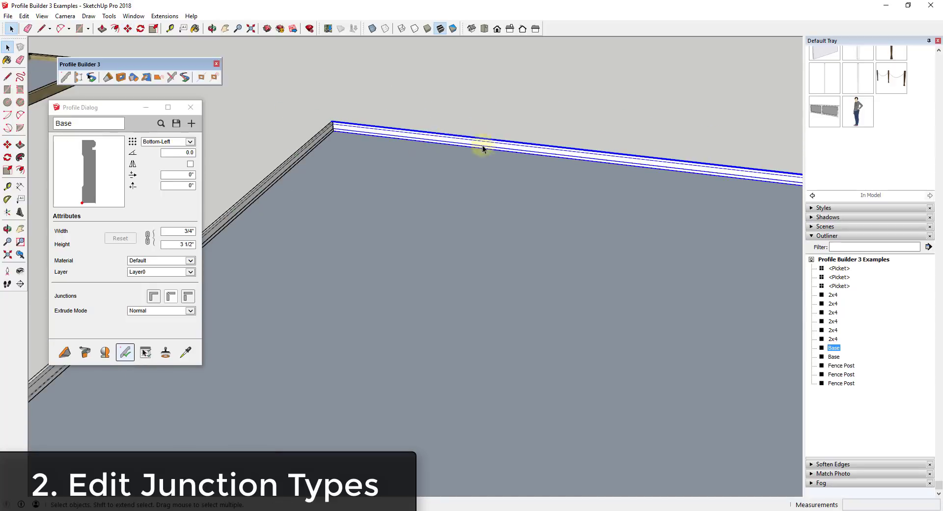
# Select both Base pieces at the corner and try changing them to the third junction type.
pyautogui.scroll(5, 339, 119)
pyautogui.press('o')
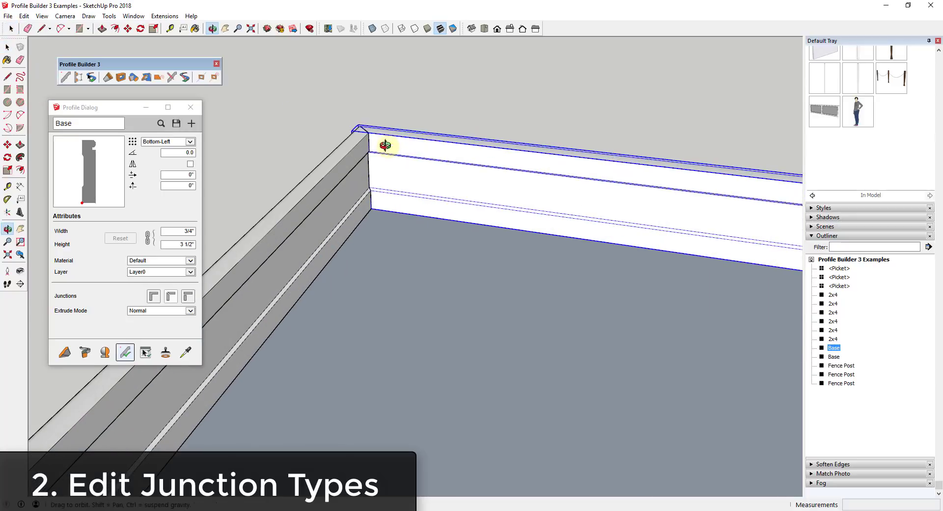
pyautogui.moveTo(385, 145); pyautogui.dragTo(351, 173)
pyautogui.press('space')
pyautogui.keyDown('shift'); pyautogui.click(351, 172); pyautogui.keyUp('shift')
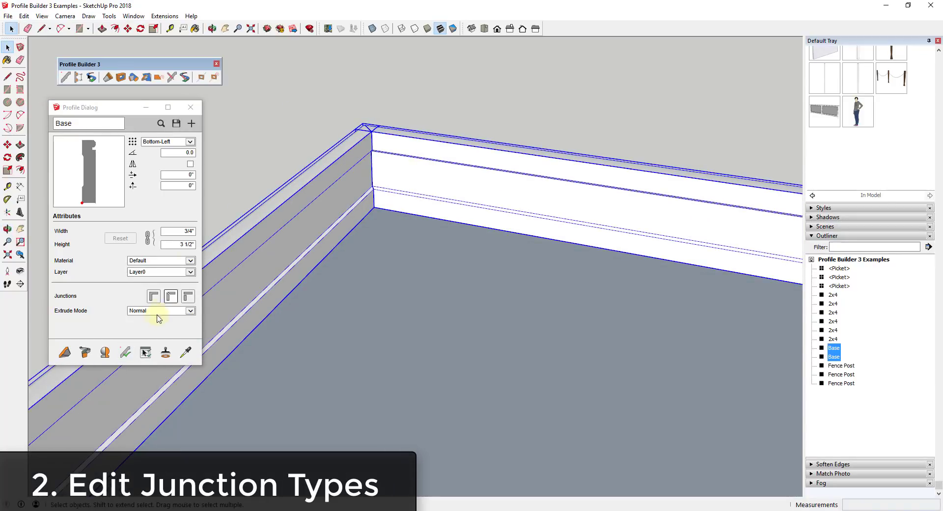
pyautogui.click(188, 298)
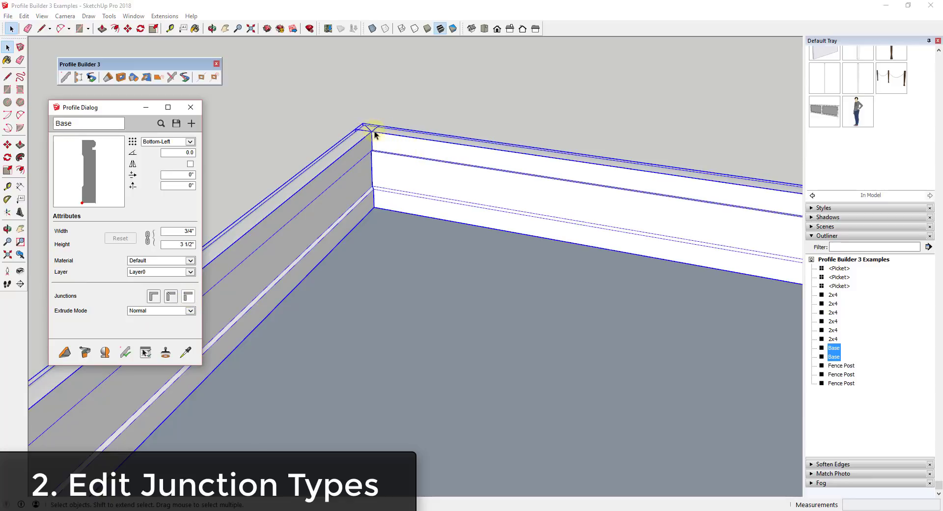
pyautogui.click(126, 352)
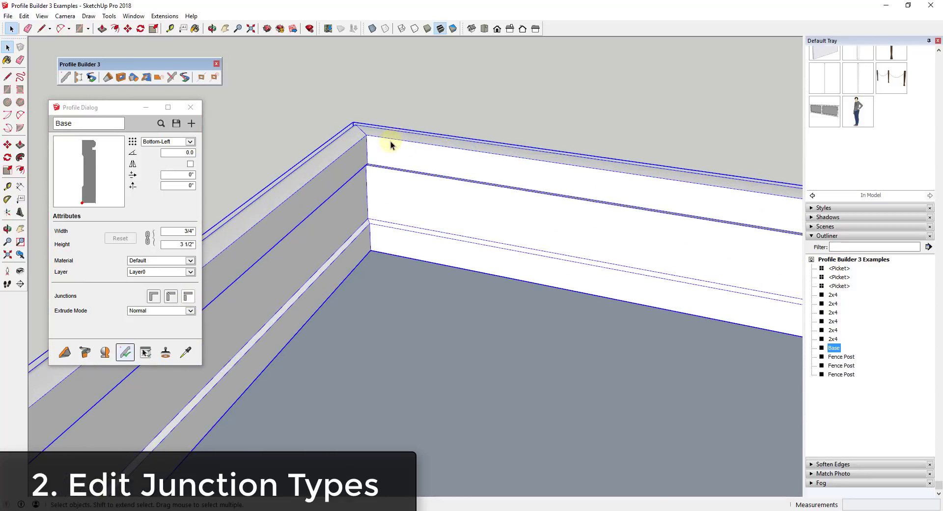
pyautogui.scroll(-2, 388, 142)
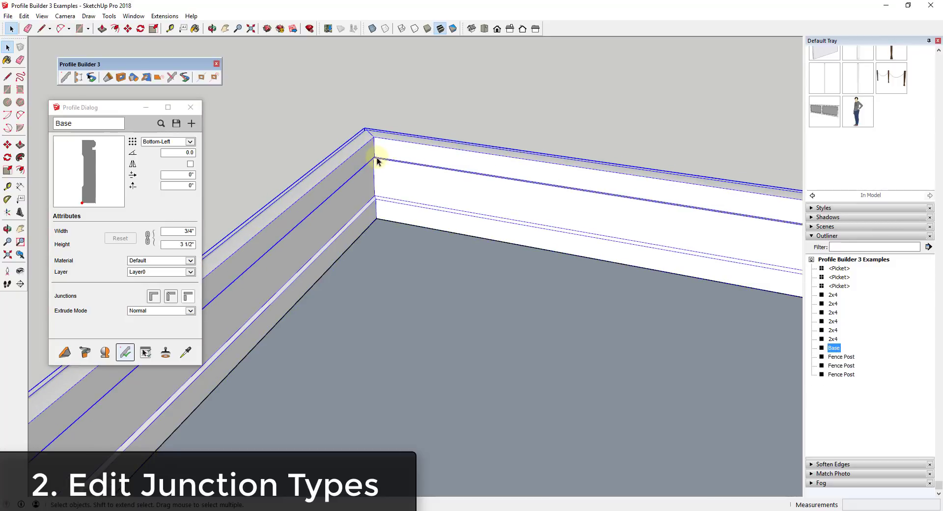
# Apply the third junction type to the single Base member through its Junctions property only, and select the side piece to inspect the corner.
pyautogui.click(188, 299)
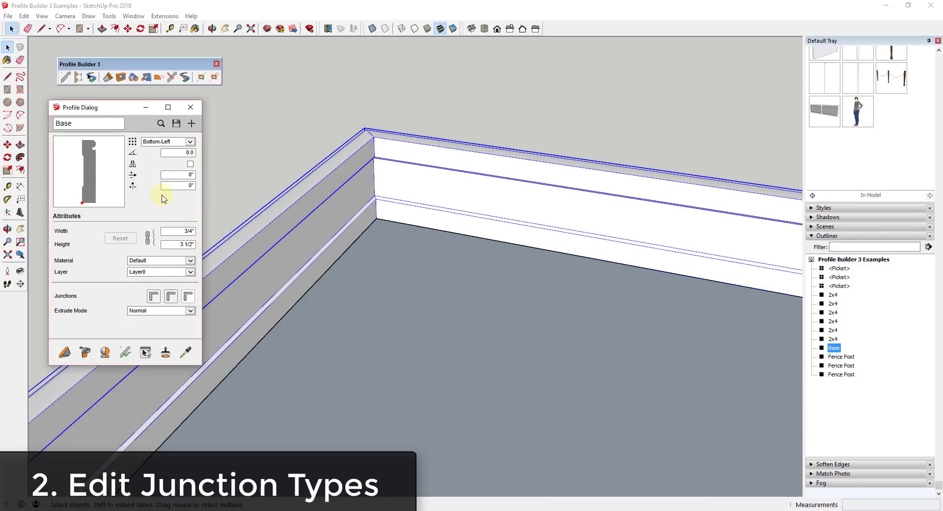
pyautogui.click(123, 353)
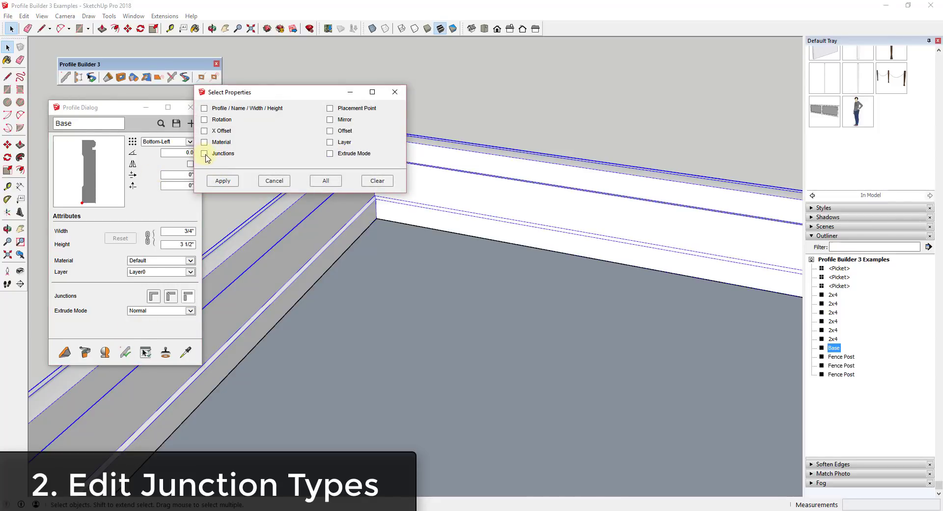
pyautogui.click(204, 153)
pyautogui.click(222, 181)
pyautogui.click(352, 174)
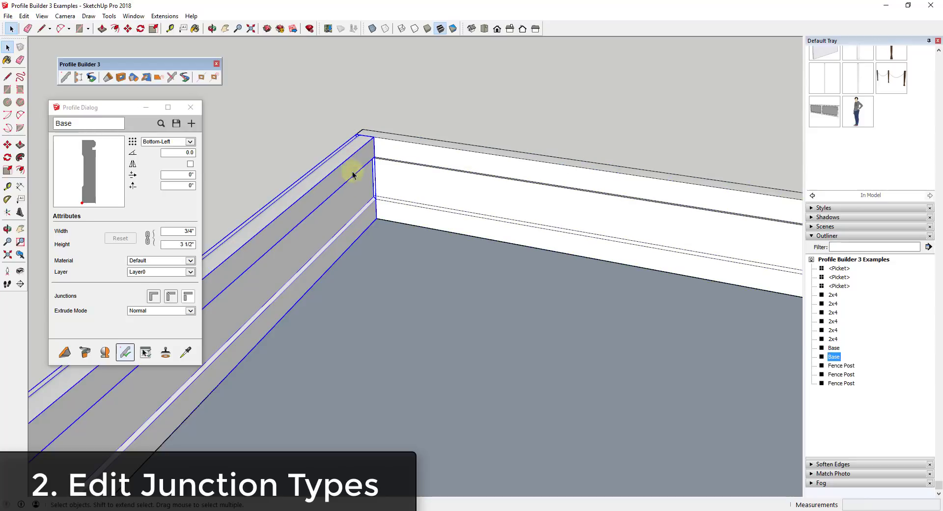
pyautogui.moveTo(353, 174); pyautogui.dragTo(344, 199, button='middle')
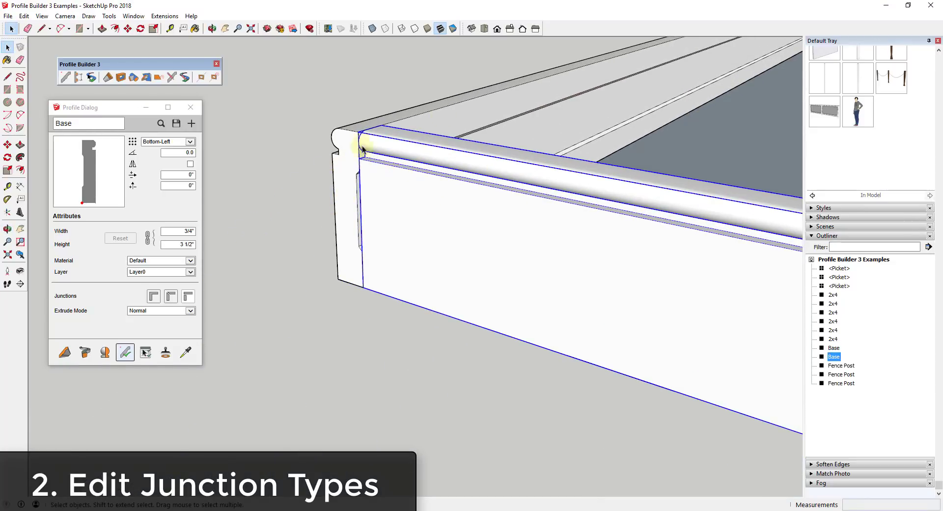
pyautogui.moveTo(712, 183); pyautogui.dragTo(481, 209, button='middle')
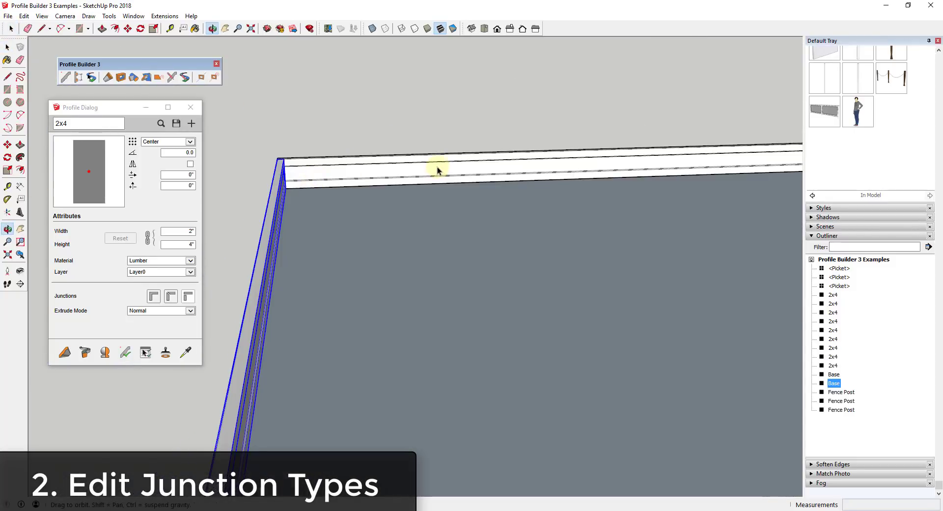
# Examine how the fence is built by selecting its bottom, middle and top rails one at a time.
pyautogui.moveTo(436, 168); pyautogui.dragTo(314, 148, button='middle')
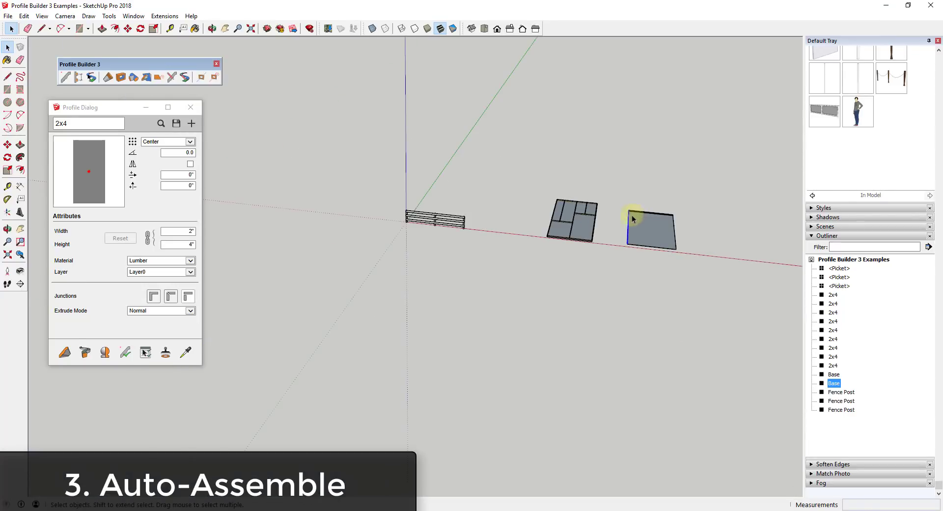
pyautogui.moveTo(633, 219); pyautogui.dragTo(551, 211, button='middle')
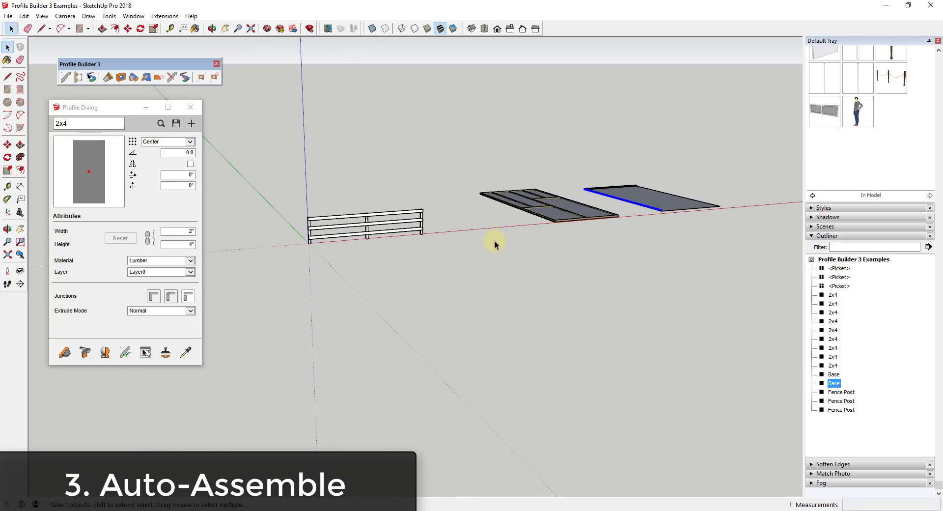
pyautogui.click(336, 242)
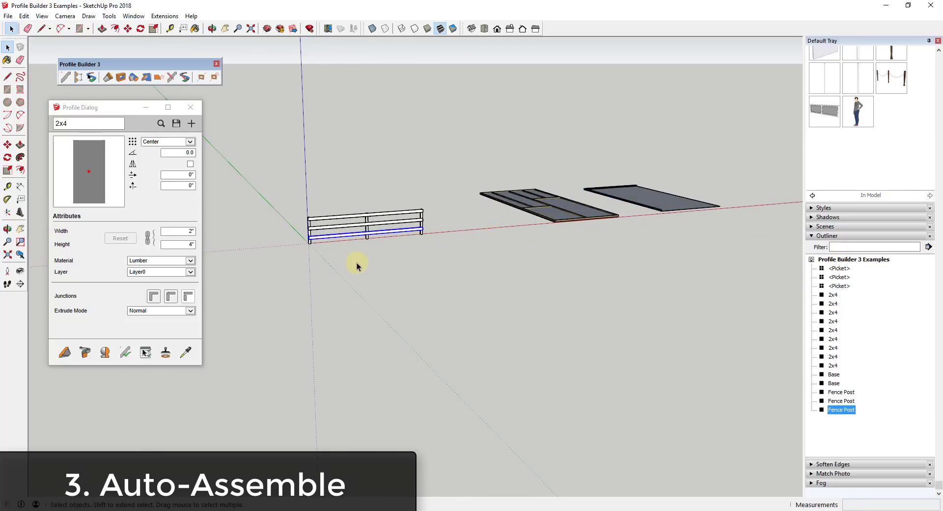
pyautogui.scroll(5, 312, 250)
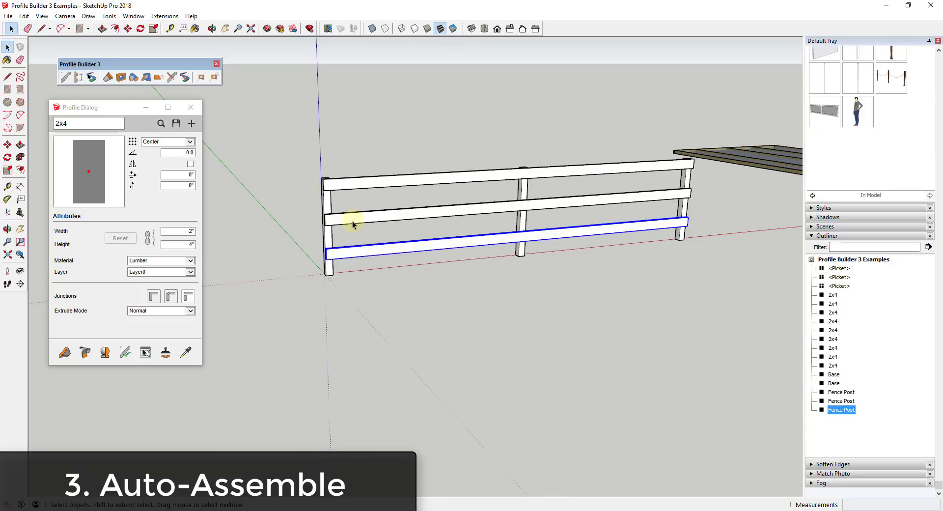
pyautogui.click(353, 224)
pyautogui.moveTo(352, 221); pyautogui.dragTo(393, 196, button='middle')
pyautogui.click(378, 191)
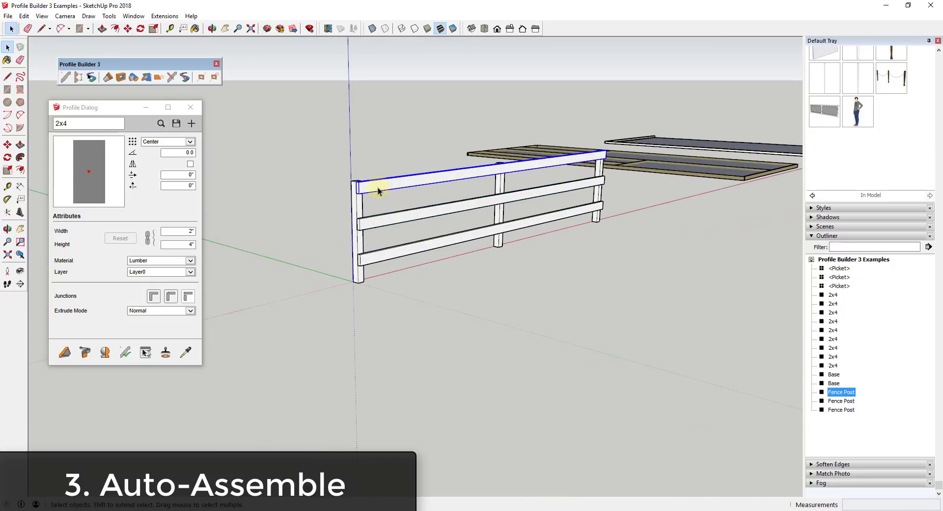
# Erase the fence's top, middle and bottom rails, keep the three posts, and select the far post.
pyautogui.moveTo(434, 273); pyautogui.dragTo(572, 177, button='middle')
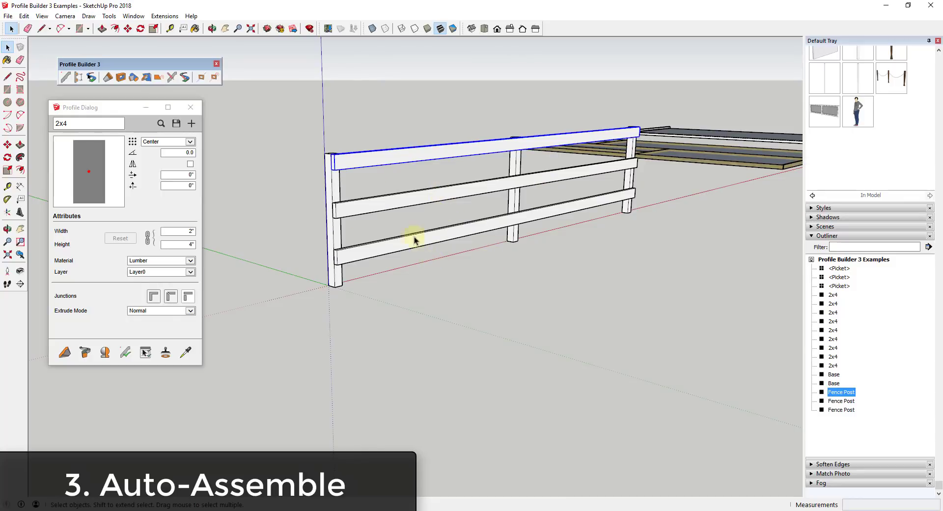
pyautogui.press('e')
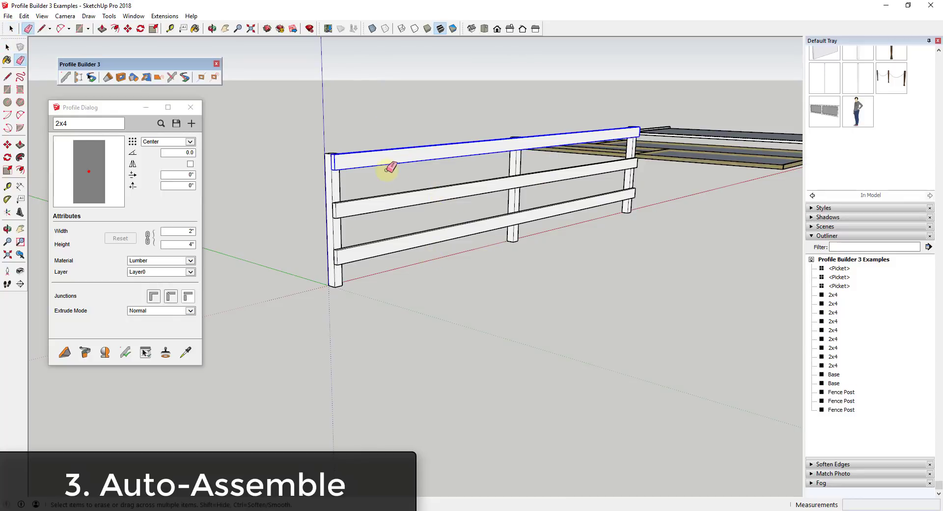
pyautogui.click(393, 199)
pyautogui.click(389, 248)
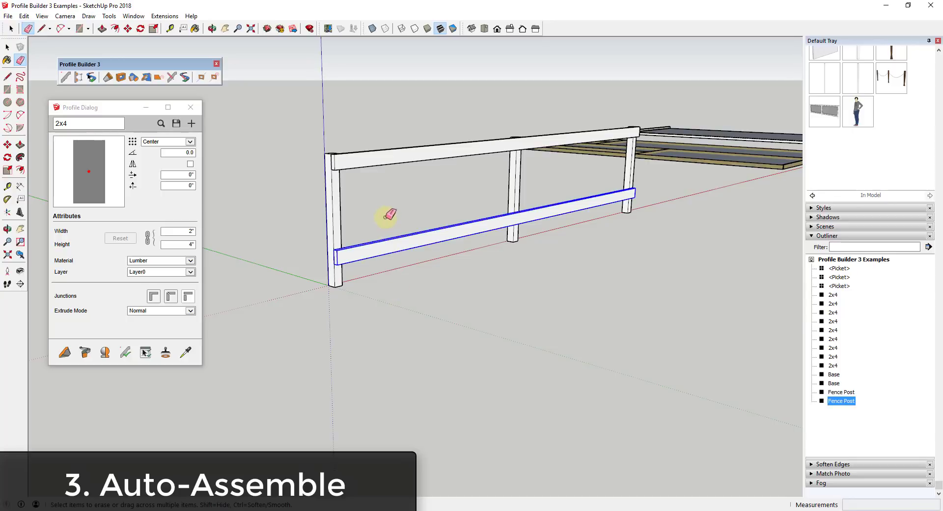
pyautogui.click(447, 151)
pyautogui.press('space')
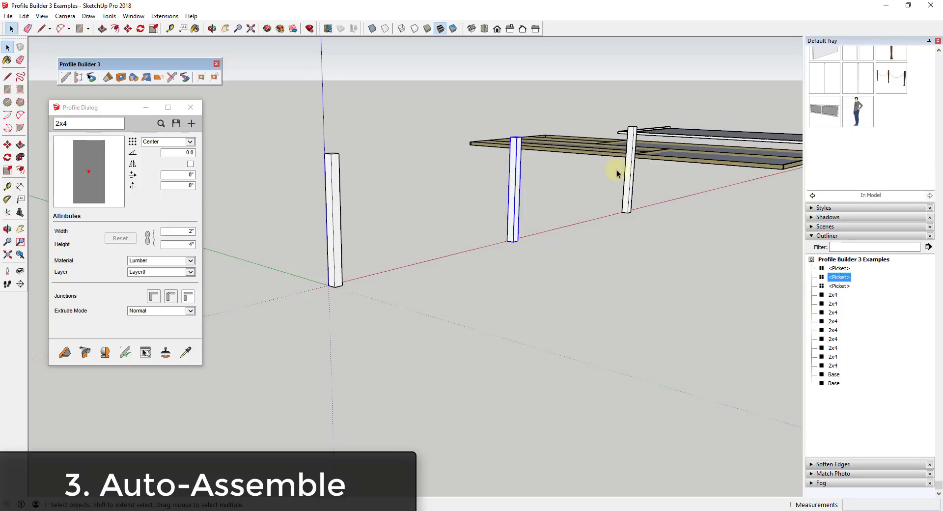
pyautogui.click(628, 172)
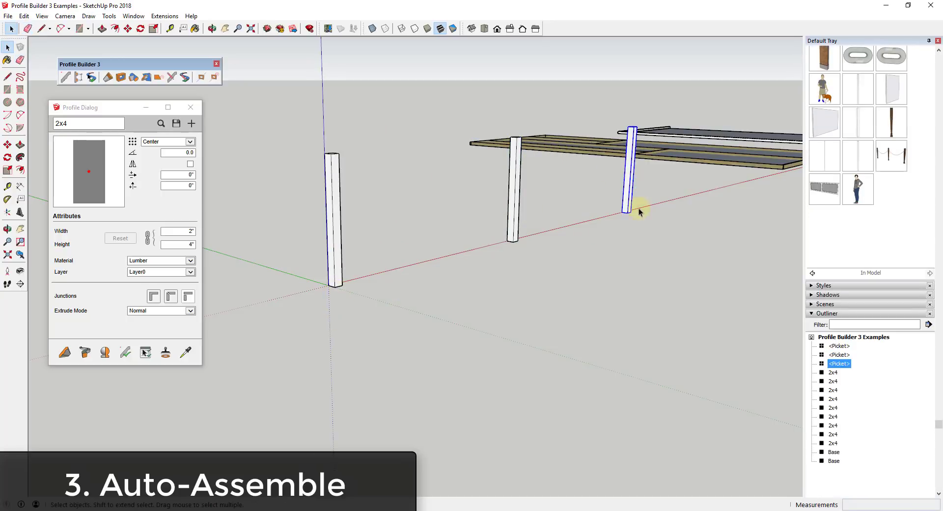
# Draw a 2" by 6" rectangle at the top corner of the nearest fence post for the rail cross-section.
pyautogui.moveTo(254, 149); pyautogui.dragTo(609, 221, button='middle')
pyautogui.scroll(4, 583, 221)
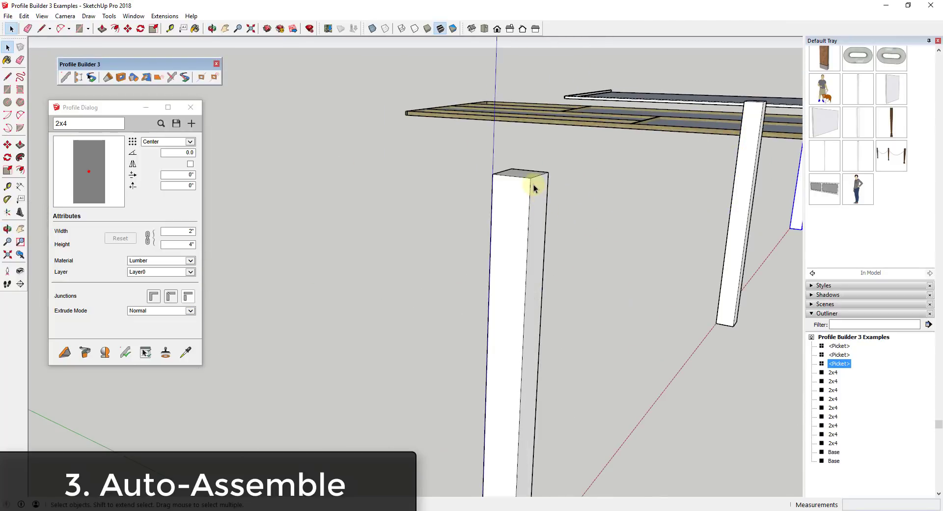
pyautogui.press('r')
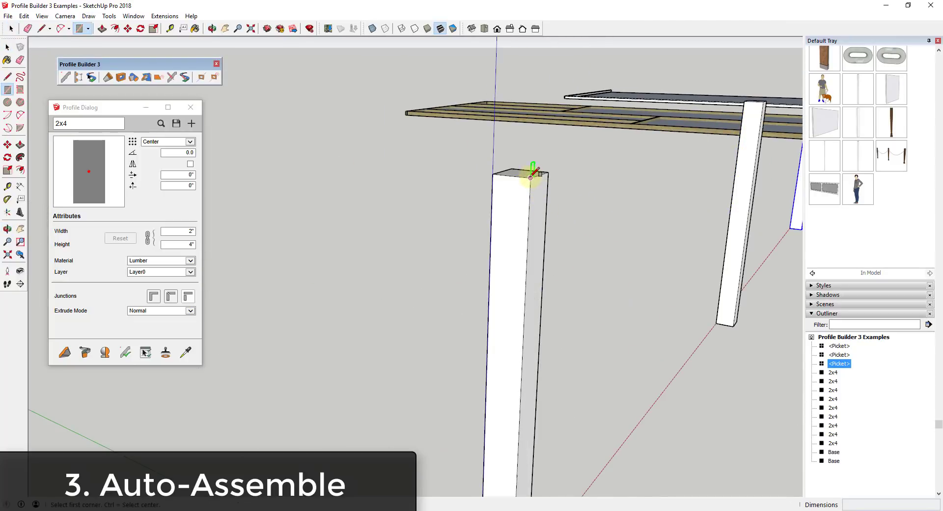
pyautogui.click(530, 177)
pyautogui.write('2,4')
pyautogui.press('Return')
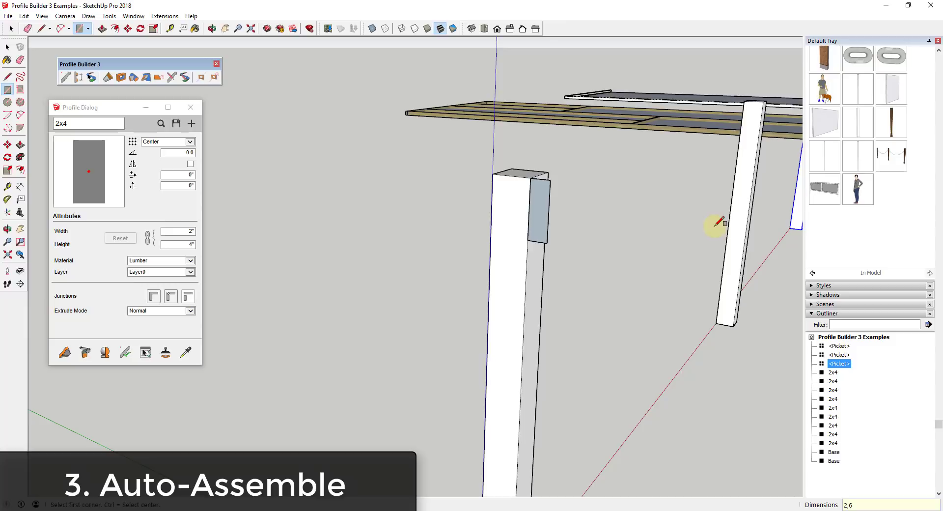
# Create a new profile named Fence Runner from the rectangle face on the post.
pyautogui.press('space')
pyautogui.click(537, 205)
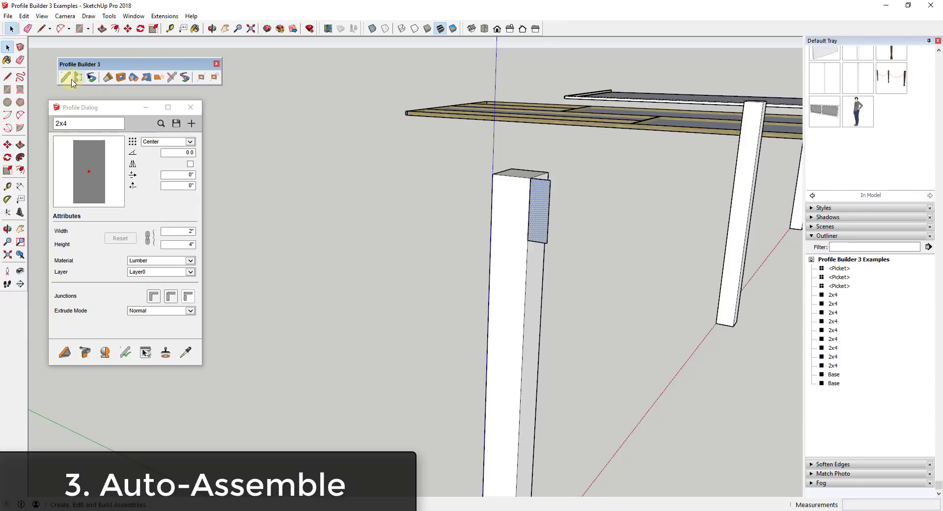
pyautogui.click(191, 124)
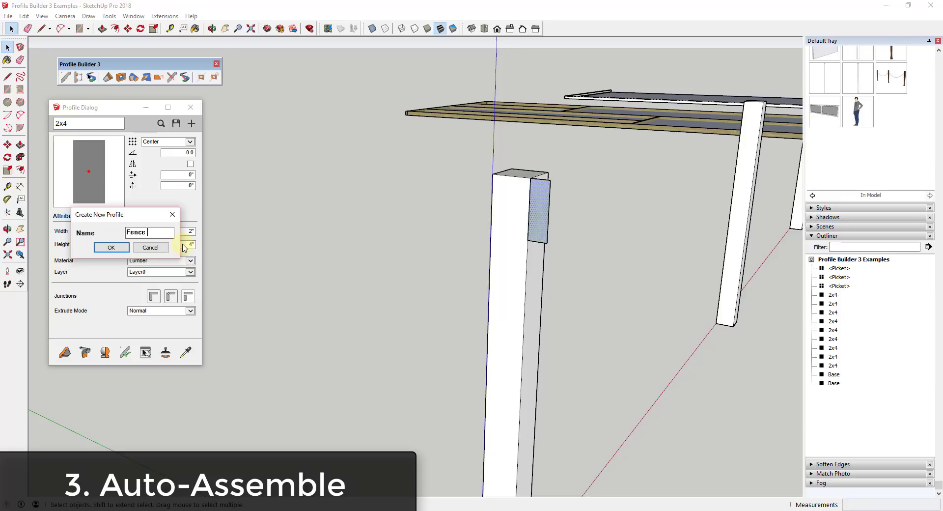
pyautogui.write('Fence Runner')
pyautogui.press('Return')
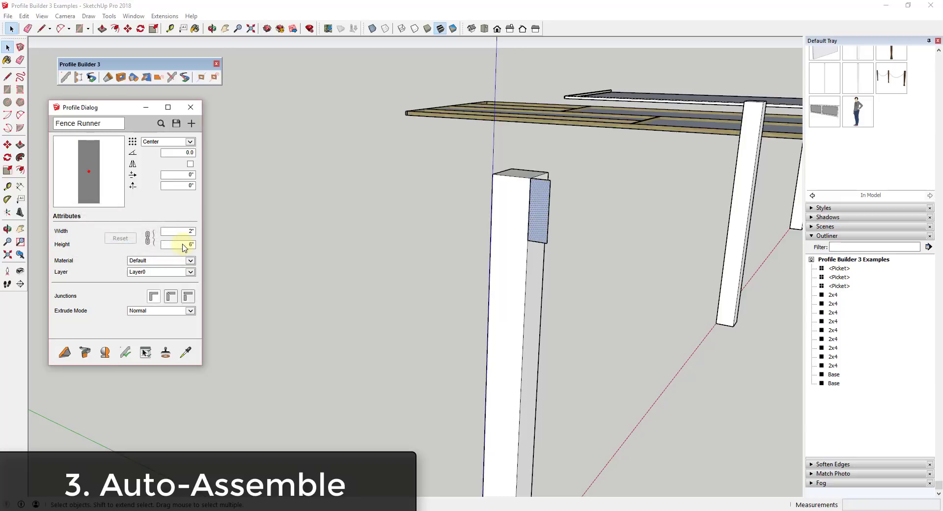
# Set the Fence Runner profile's placement point first to Center-Left and finally to Top-Left, with the profile build started.
pyautogui.click(180, 144)
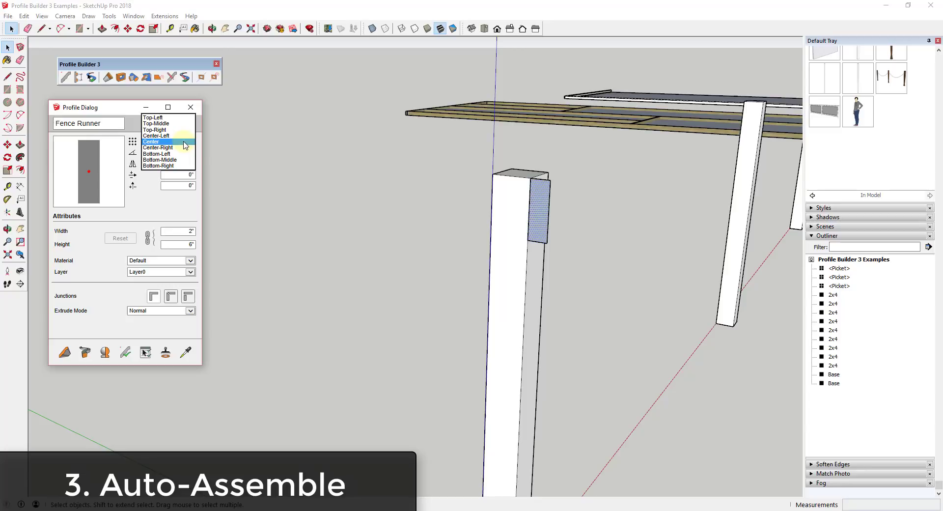
pyautogui.click(165, 138)
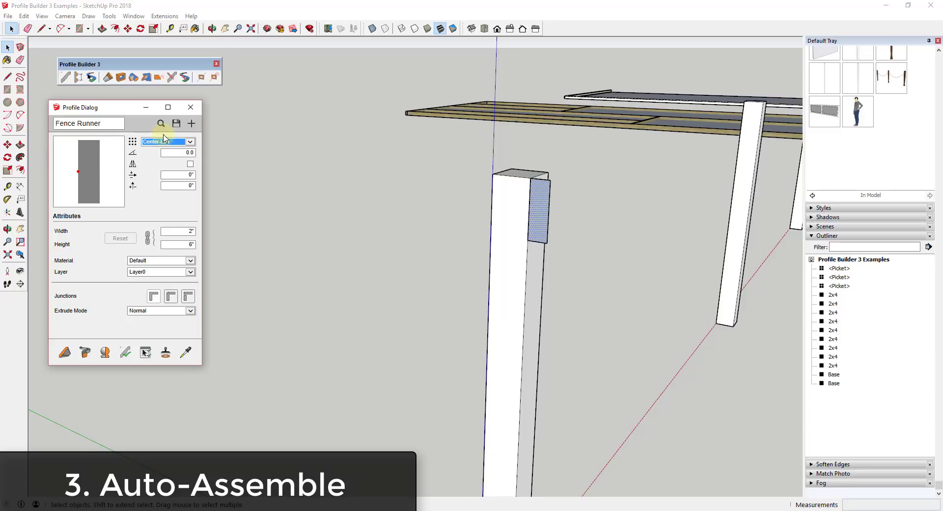
pyautogui.click(65, 353)
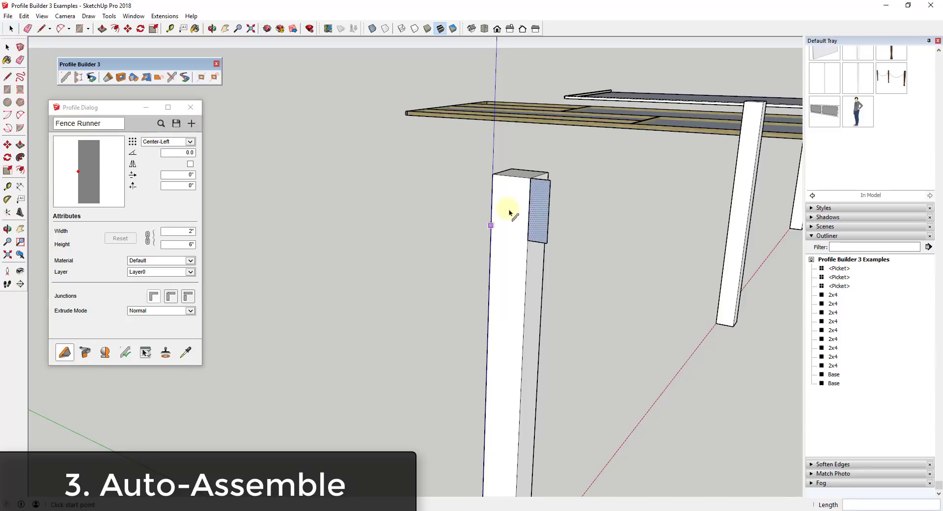
pyautogui.click(167, 143)
pyautogui.click(165, 121)
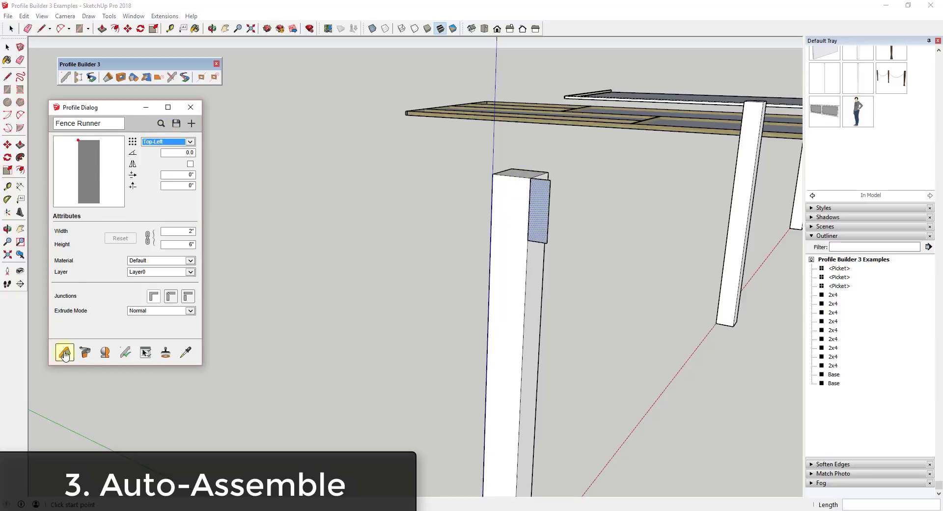
# Build a Fence Runner along the tops of the three posts, from the nearest post to the farthest.
pyautogui.click(530, 177)
pyautogui.moveTo(590, 167); pyautogui.dragTo(415, 224, button='middle')
pyautogui.click(362, 240)
pyautogui.scroll(-5, 483, 192)
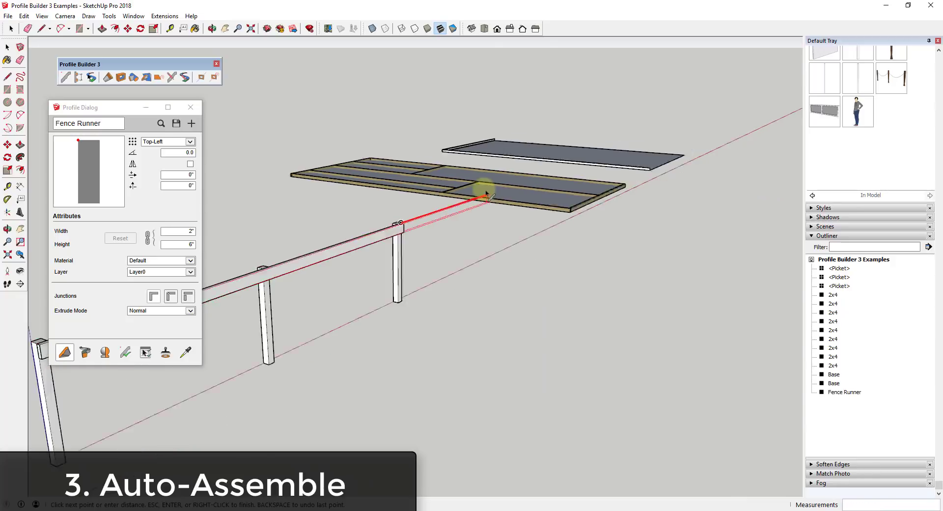
pyautogui.press('space')
# Copy the top runner about 3' 3" down the posts and divide the distance by 2 to add a middle runner.
pyautogui.scroll(2, 346, 246)
pyautogui.click(345, 243)
pyautogui.press('m')
pyautogui.scroll(3, 317, 260)
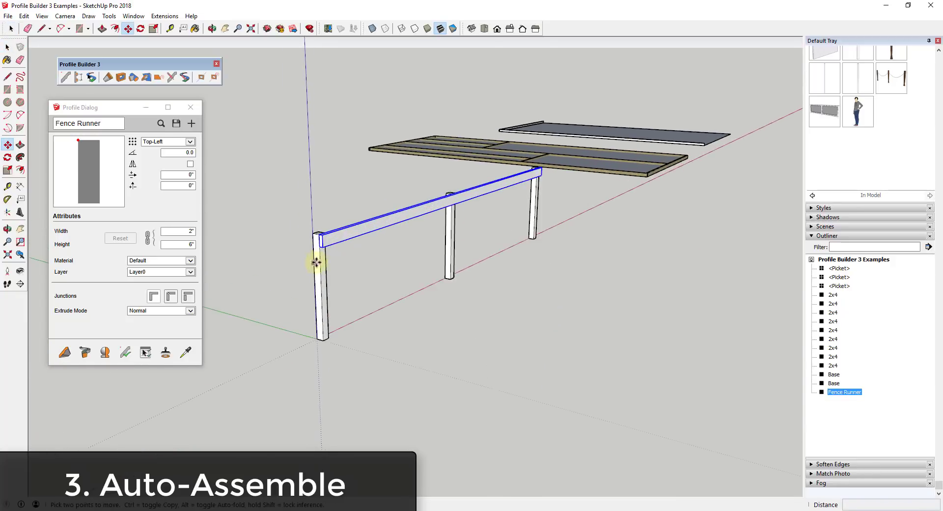
pyautogui.click(322, 246)
pyautogui.press('ctrl')
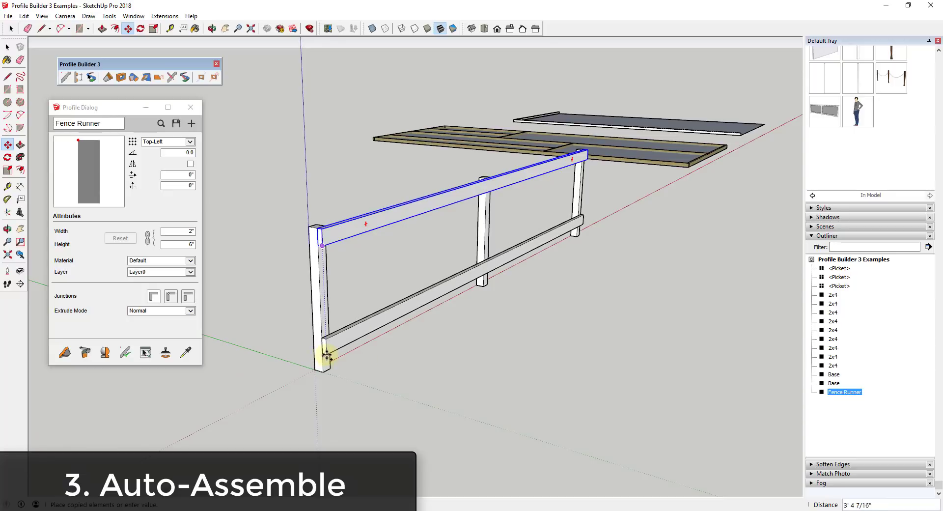
pyautogui.click(326, 350)
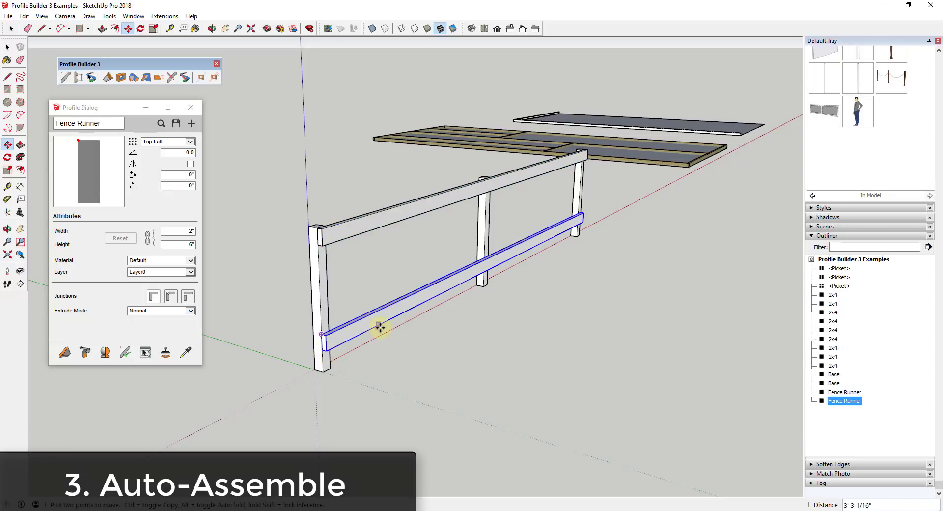
pyautogui.write('/2')
pyautogui.press('Return')
pyautogui.press('space')
# Select the three posts and three runners together and auto-assemble a new assembly from the selection.
pyautogui.moveTo(373, 253); pyautogui.dragTo(368, 202, button='middle')
pyautogui.scroll(4, 373, 203)
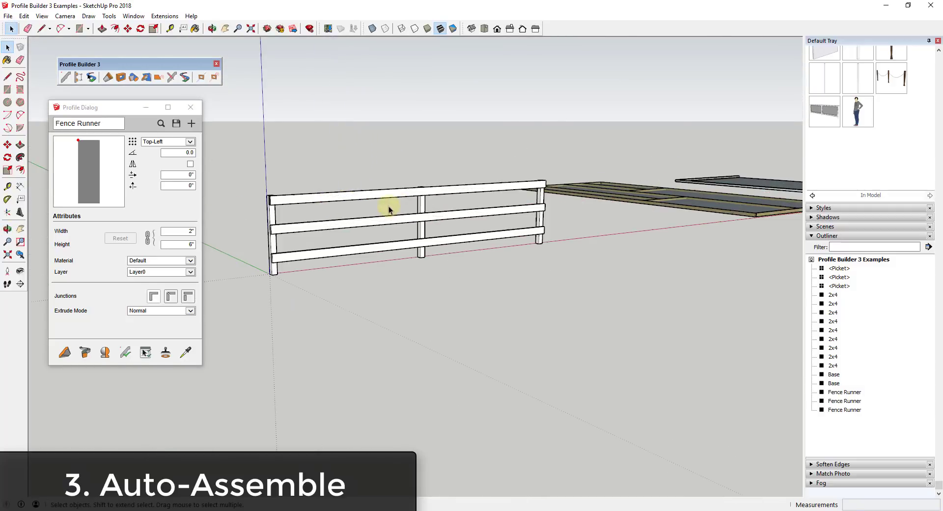
pyautogui.moveTo(444, 226); pyautogui.dragTo(297, 196, button='middle')
pyautogui.moveTo(251, 162); pyautogui.dragTo(551, 334)
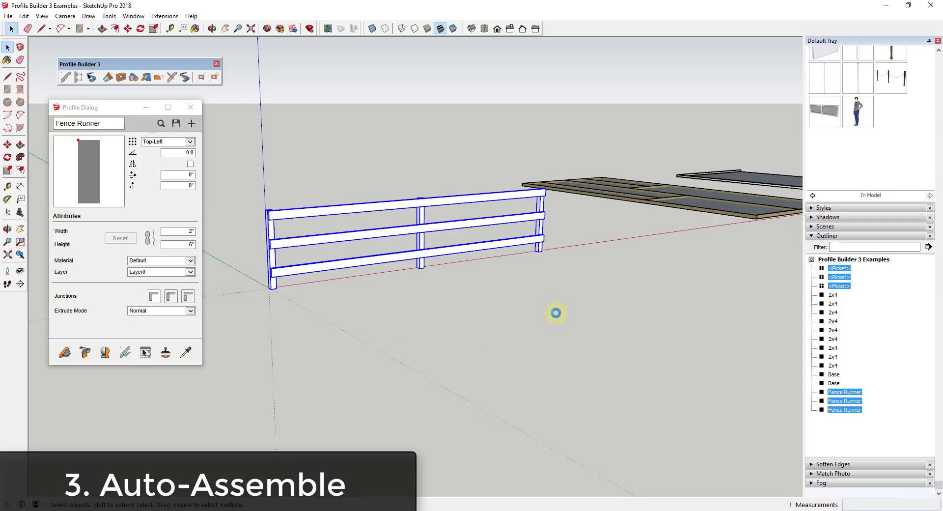
pyautogui.moveTo(536, 305); pyautogui.dragTo(542, 305, button='middle')
pyautogui.scroll(-4, 467, 228)
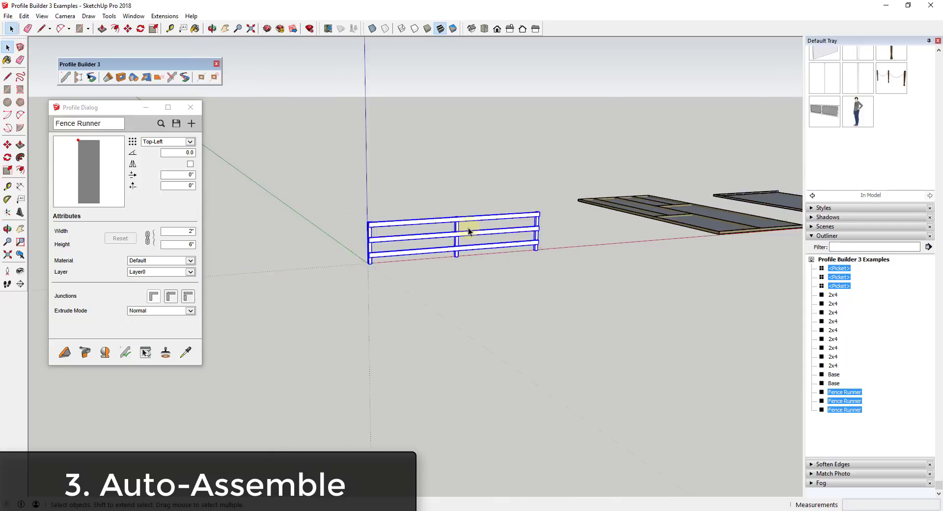
pyautogui.scroll(3, 471, 216)
pyautogui.moveTo(321, 175); pyautogui.dragTo(621, 306)
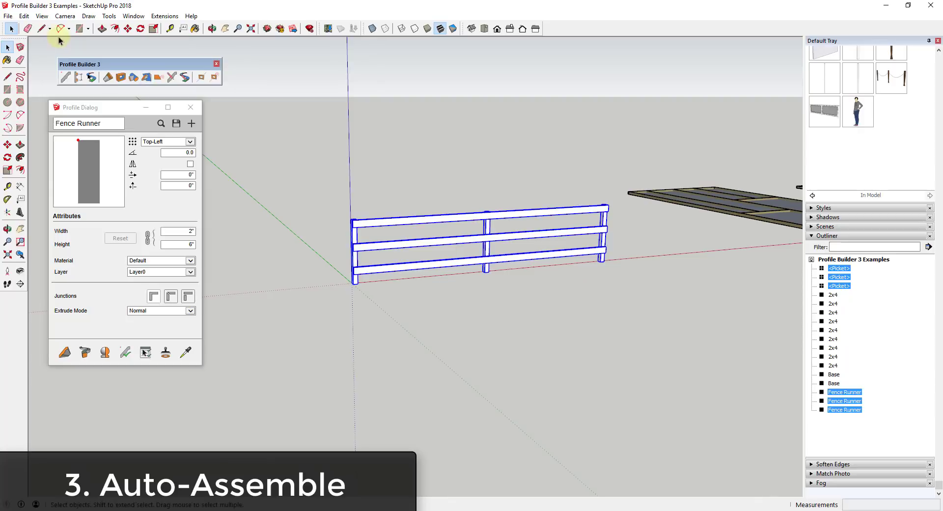
pyautogui.click(77, 80)
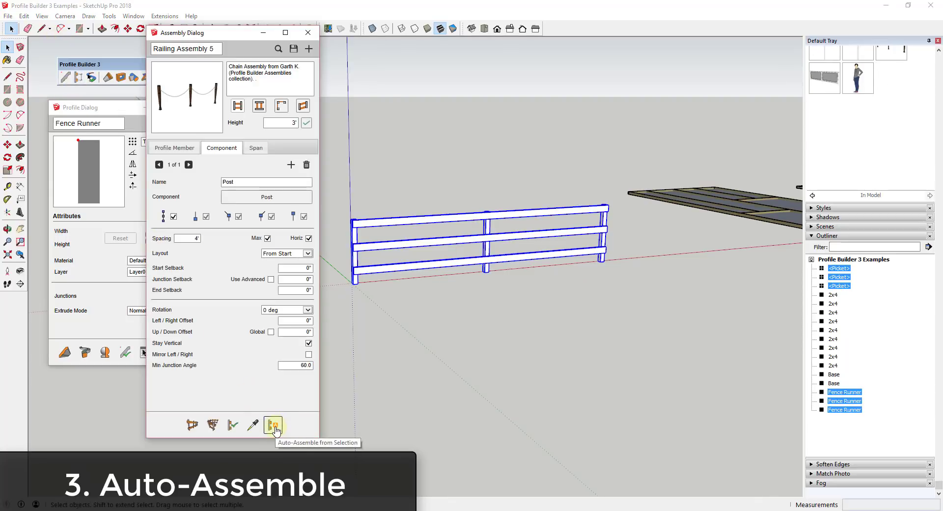
pyautogui.click(274, 425)
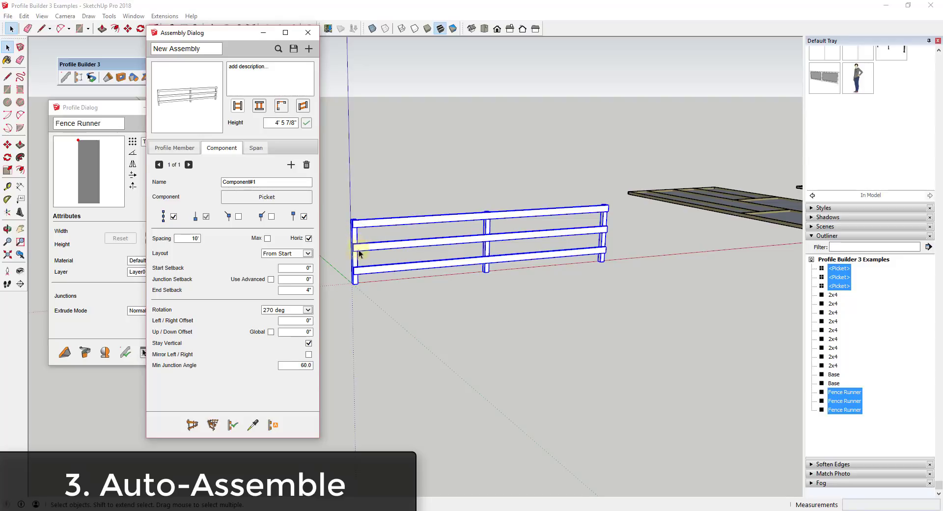
# Build the new assembly in front of the original fence as an L-shaped path, about 24' 11" long with a 7' 6" return.
pyautogui.click(192, 427)
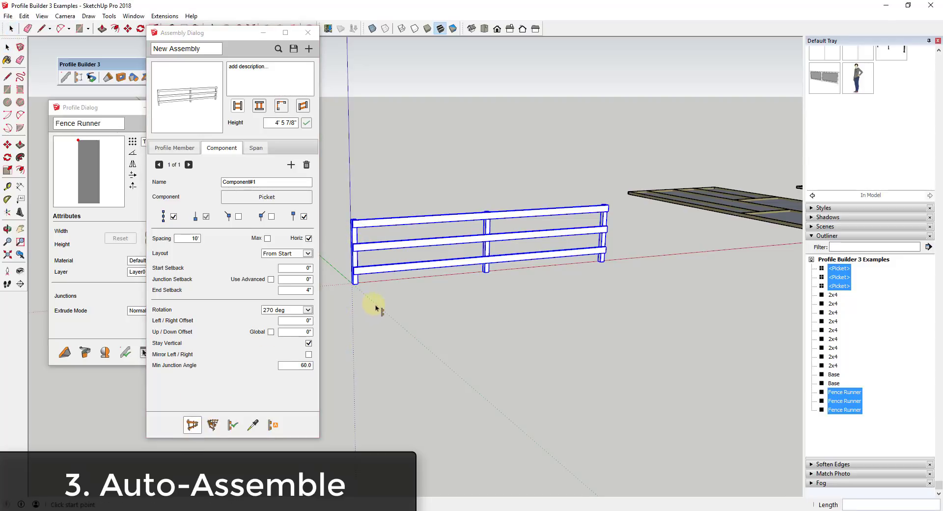
pyautogui.click(376, 308)
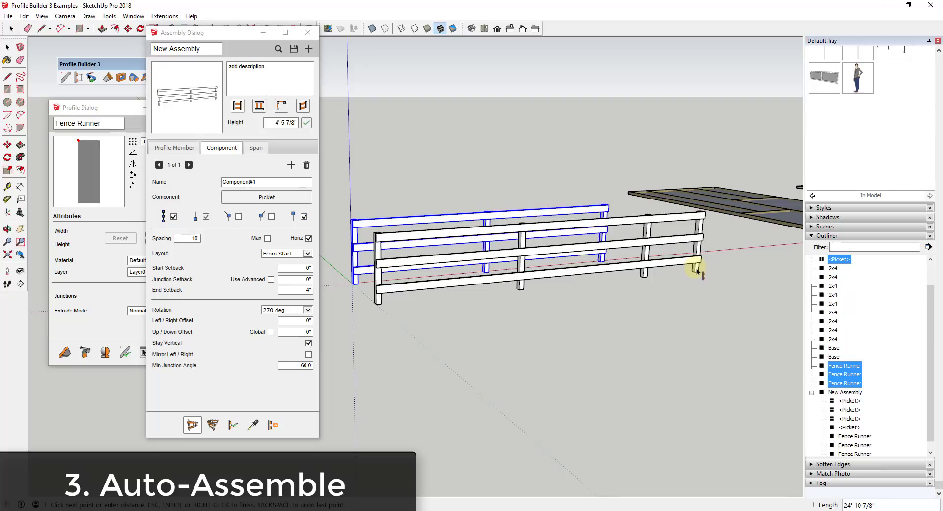
pyautogui.click(697, 270)
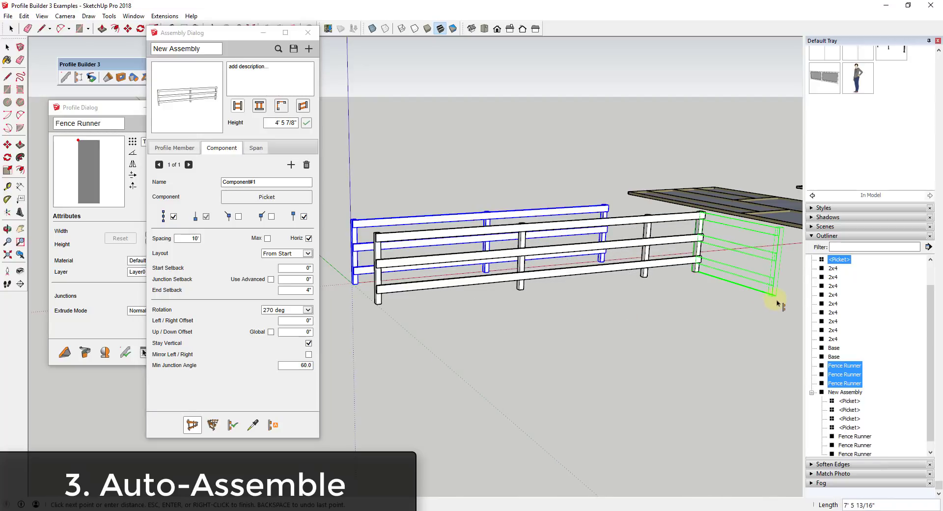
pyautogui.click(777, 303)
pyautogui.press('space')
# Inspect the corner of the L-shaped fence assembly beside the original fence and try to erase the assembly.
pyautogui.moveTo(670, 240); pyautogui.dragTo(670, 310, button='middle')
pyautogui.scroll(3, 708, 317)
pyautogui.scroll(-1, 719, 272)
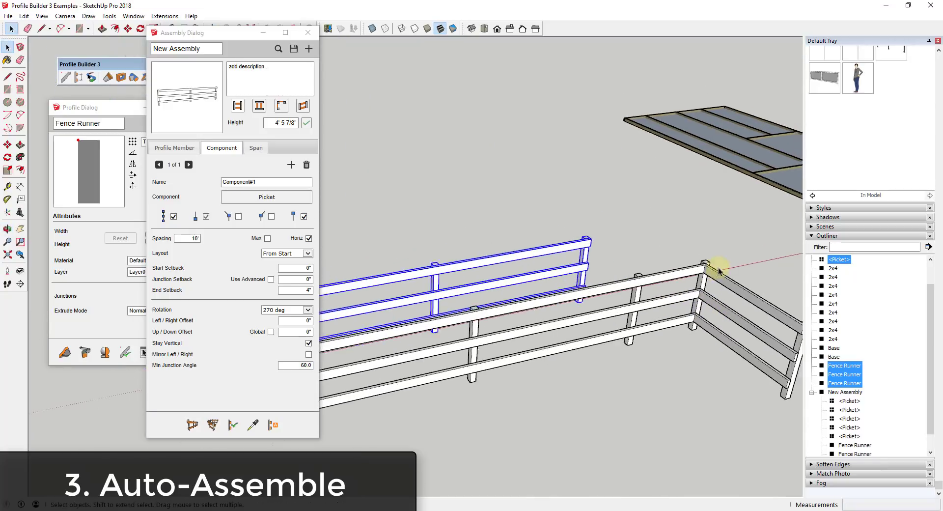
pyautogui.moveTo(718, 271); pyautogui.dragTo(497, 358, button='middle')
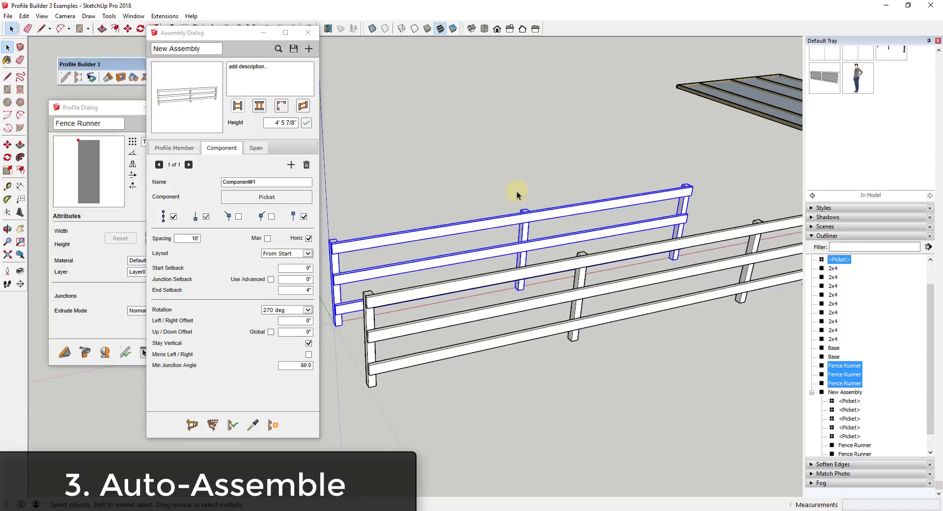
pyautogui.scroll(-4, 569, 269)
pyautogui.click(739, 218)
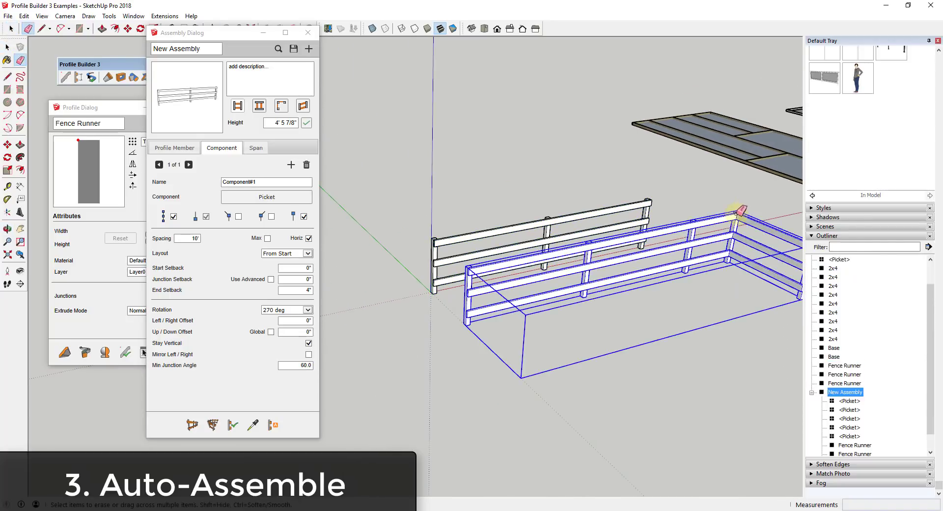
pyautogui.press('Delete')
# Load Railing Assembly 5, the chain railing, from the Assembly Examples library.
pyautogui.press('o')
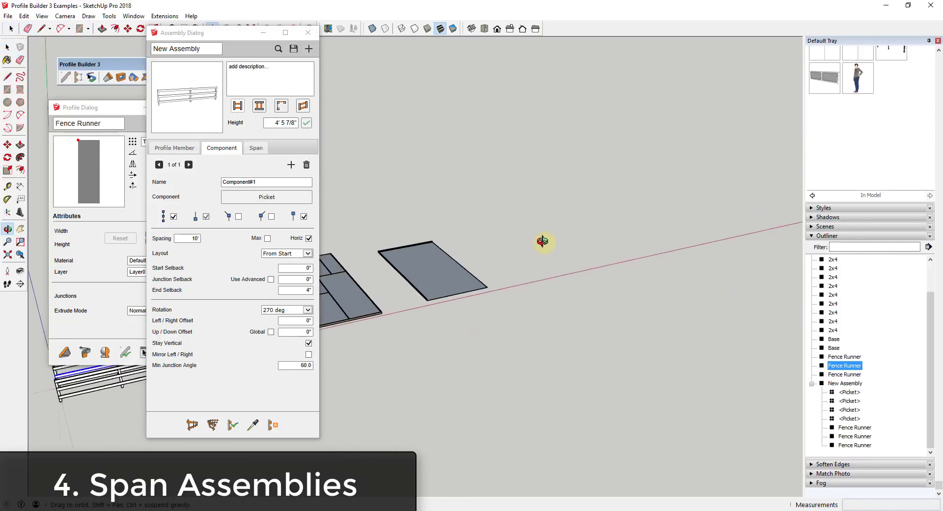
pyautogui.moveTo(542, 242); pyautogui.dragTo(590, 244, button='middle')
pyautogui.scroll(4, 590, 244)
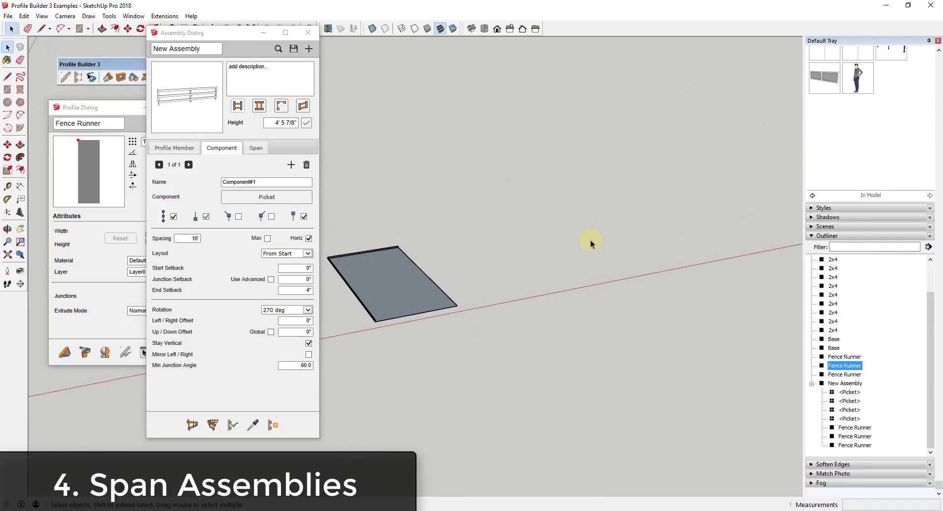
pyautogui.click(308, 33)
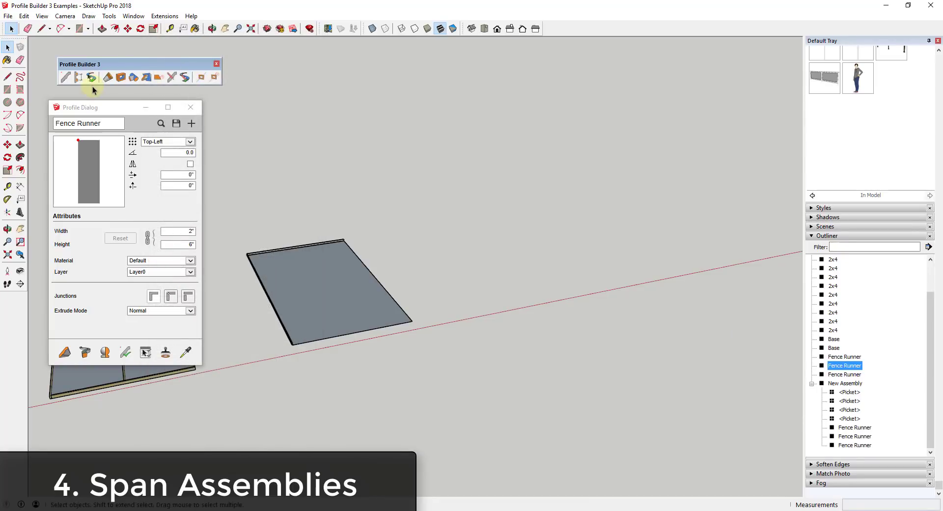
pyautogui.click(78, 78)
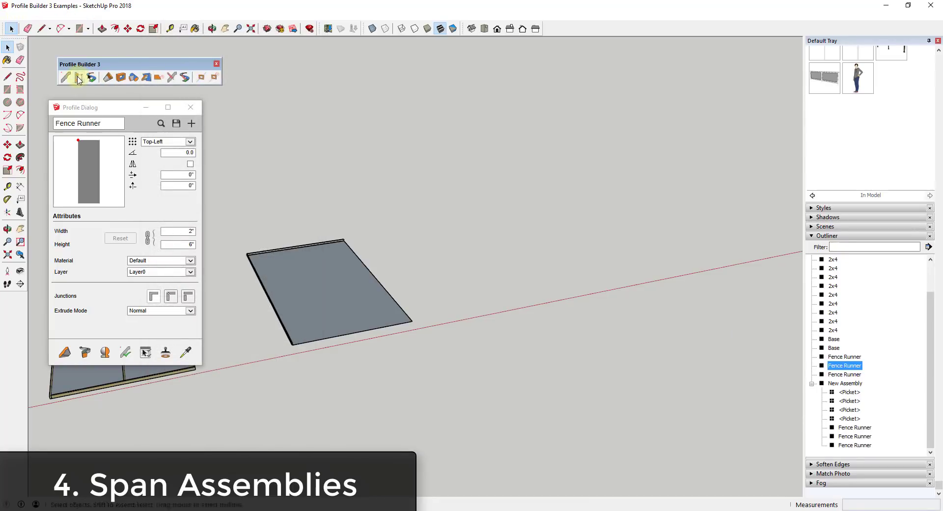
pyautogui.click(279, 49)
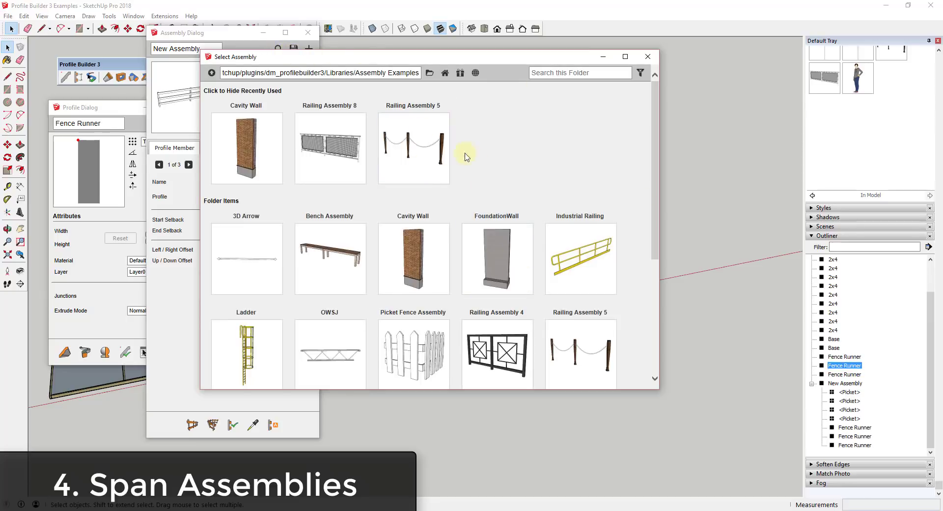
pyautogui.click(417, 154)
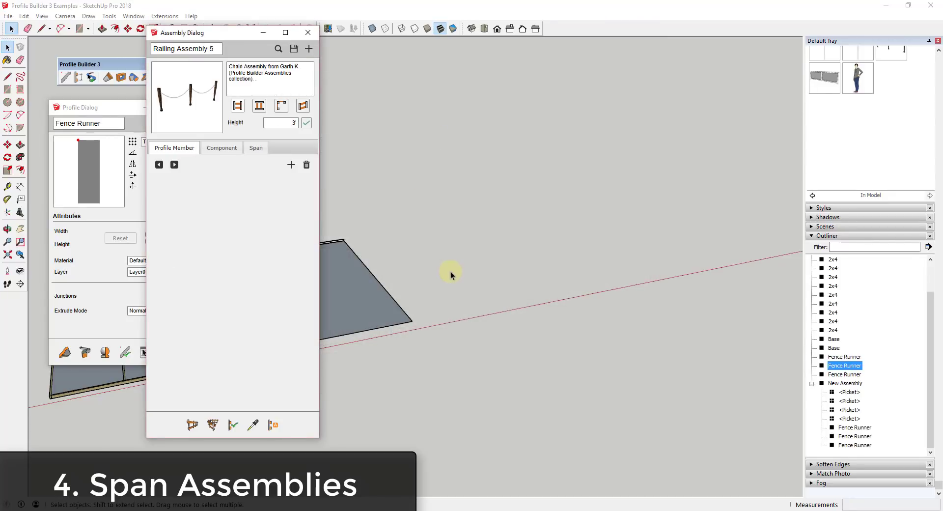
pyautogui.click(192, 425)
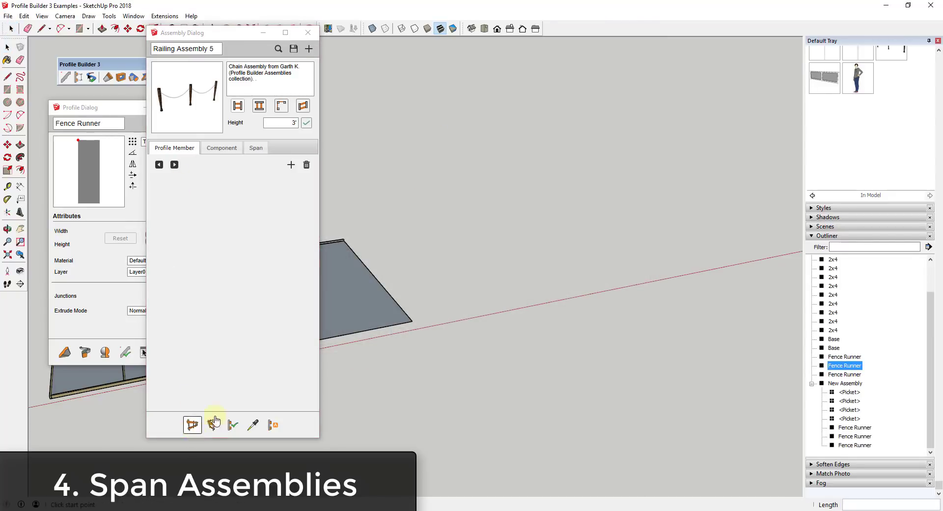
pyautogui.click(472, 298)
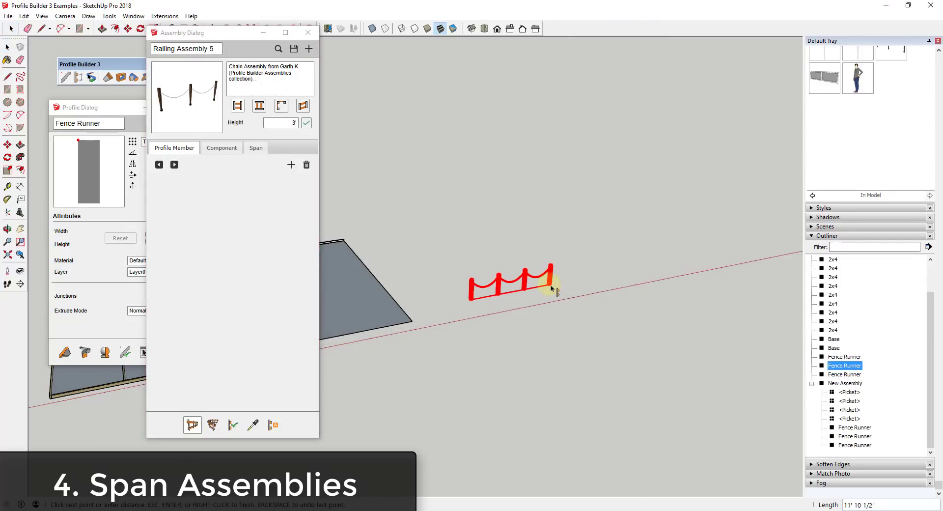
pyautogui.scroll(3, 511, 290)
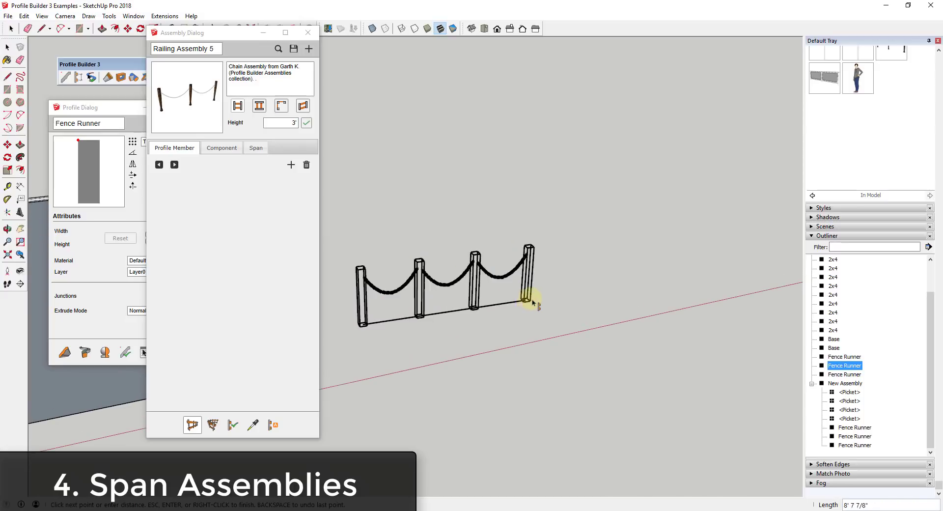
pyautogui.press('space')
pyautogui.click(184, 86)
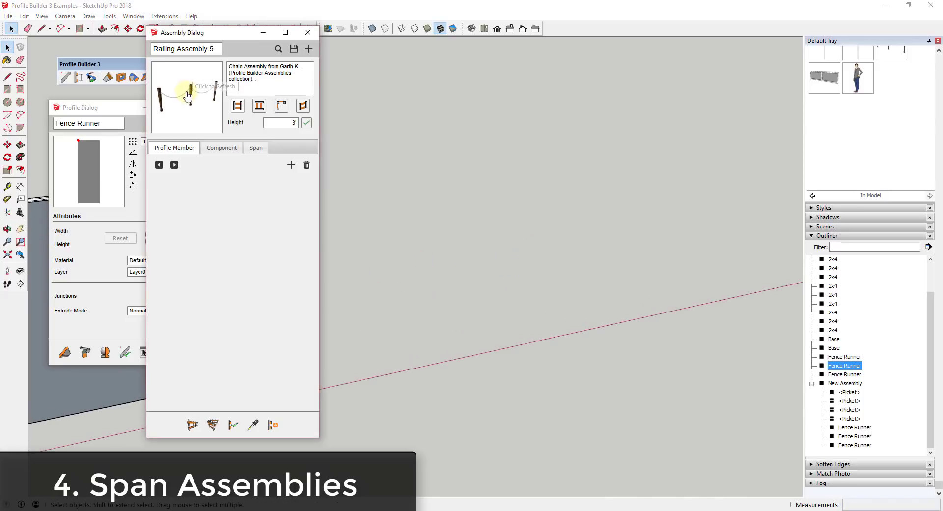
# Build the chain railing along a straight path about 10' long in the open area beyond the floor panels.
pyautogui.click(192, 424)
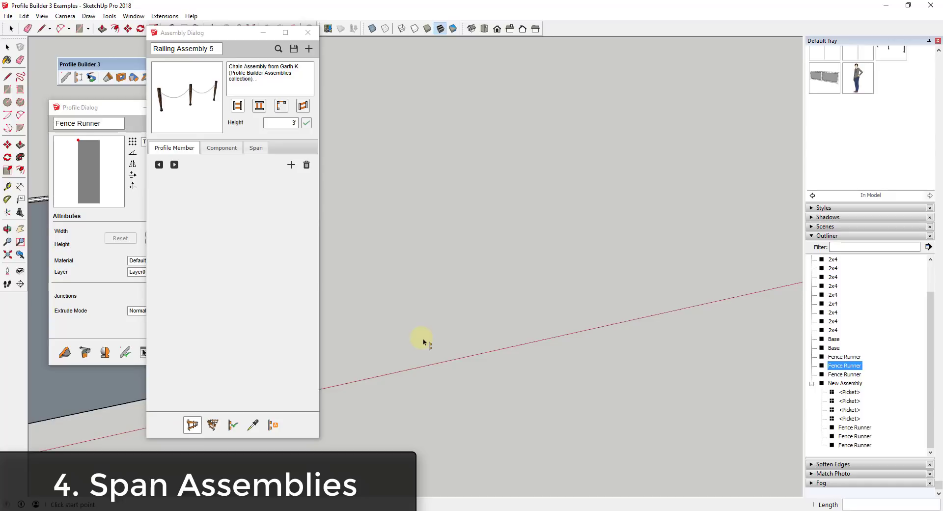
pyautogui.click(421, 338)
pyautogui.click(603, 308)
pyautogui.press('Return')
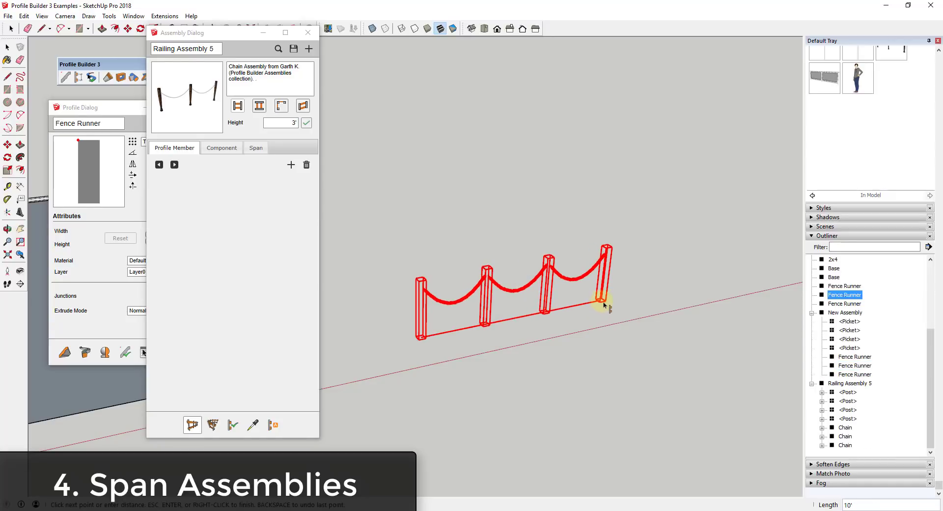
pyautogui.scroll(5, 484, 288)
pyautogui.scroll(1, 446, 299)
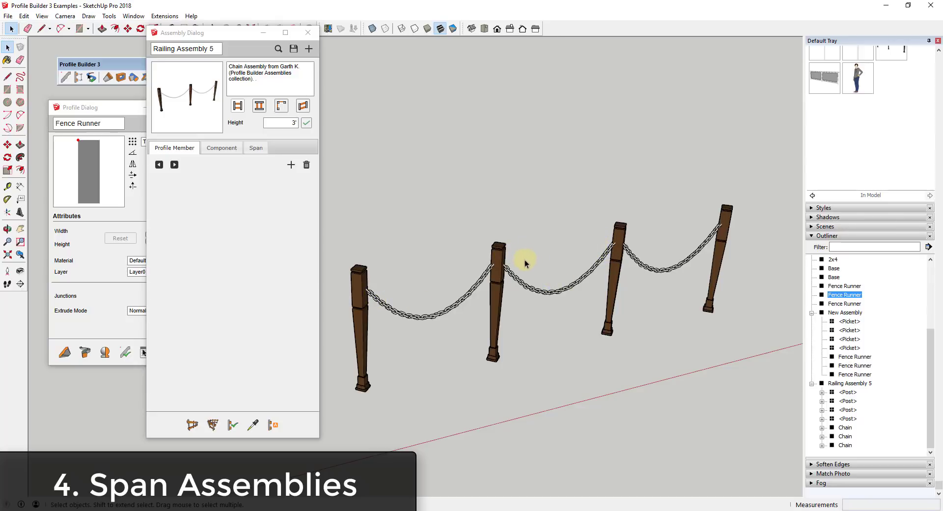
# Pick up the built chain railing's assembly settings from the model and open its span settings.
pyautogui.click(502, 273)
pyautogui.click(249, 432)
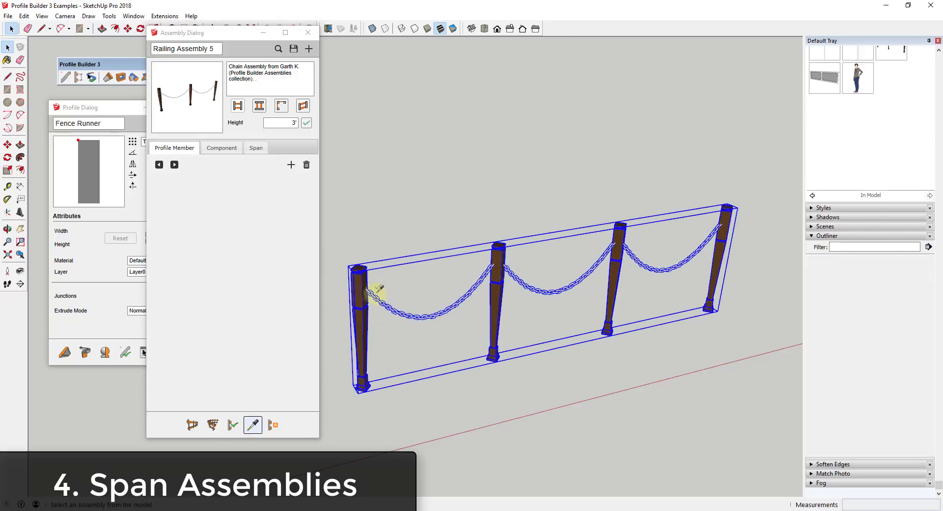
pyautogui.click(358, 294)
pyautogui.click(248, 149)
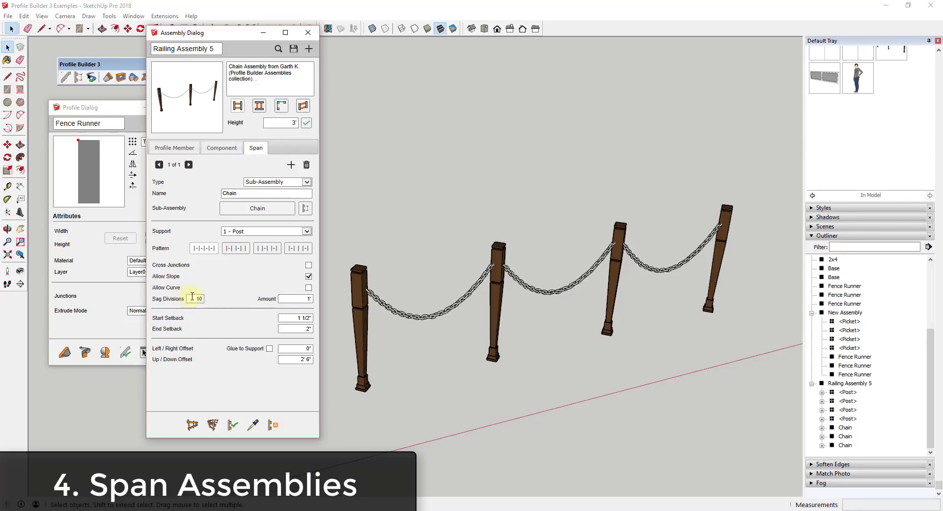
# Set the chain span's sag amount to 6" and apply it to the selected railing.
pyautogui.click(289, 299)
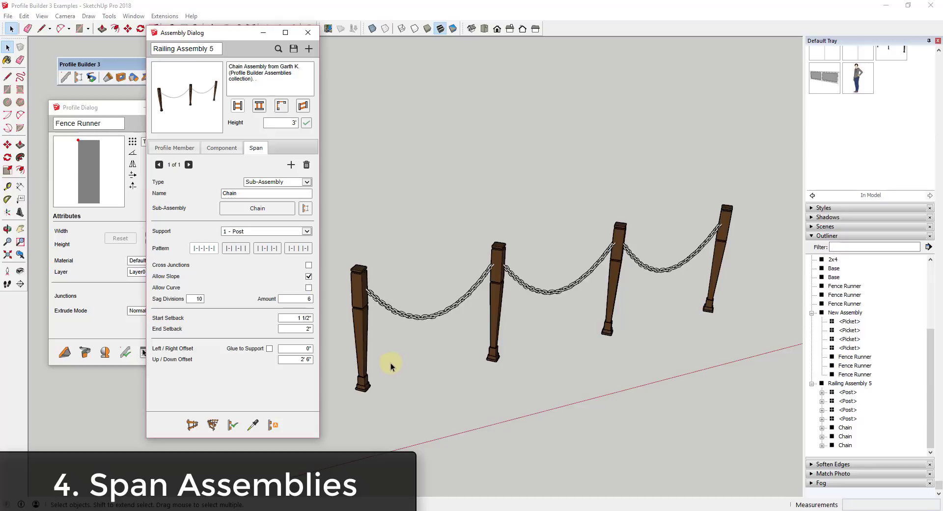
pyautogui.click(232, 428)
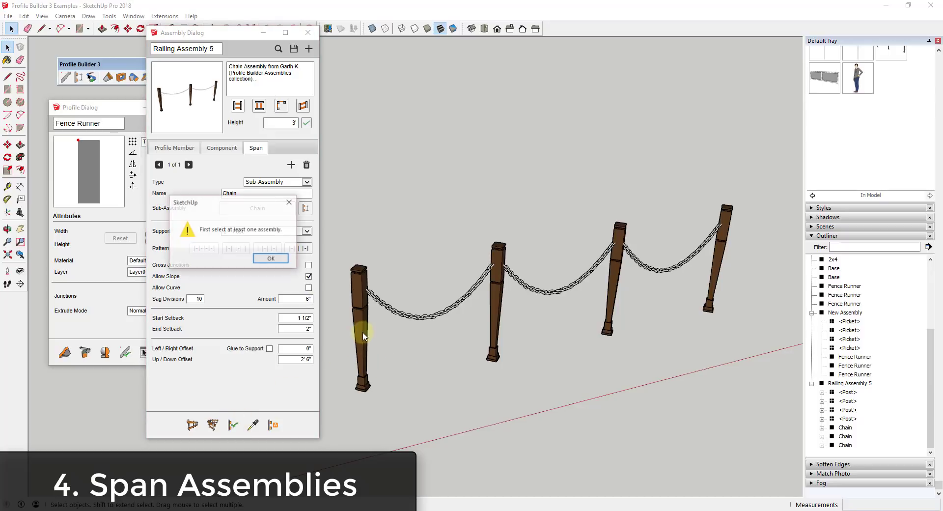
pyautogui.click(274, 261)
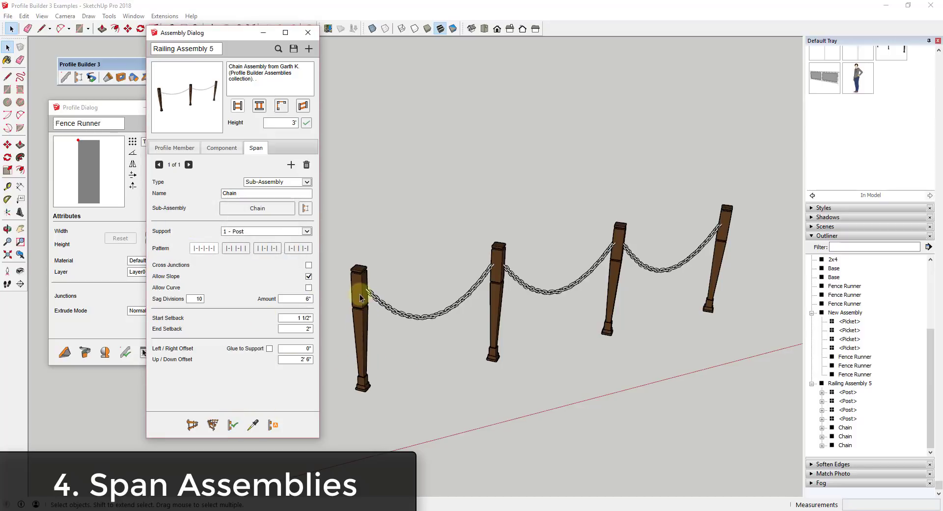
pyautogui.click(232, 426)
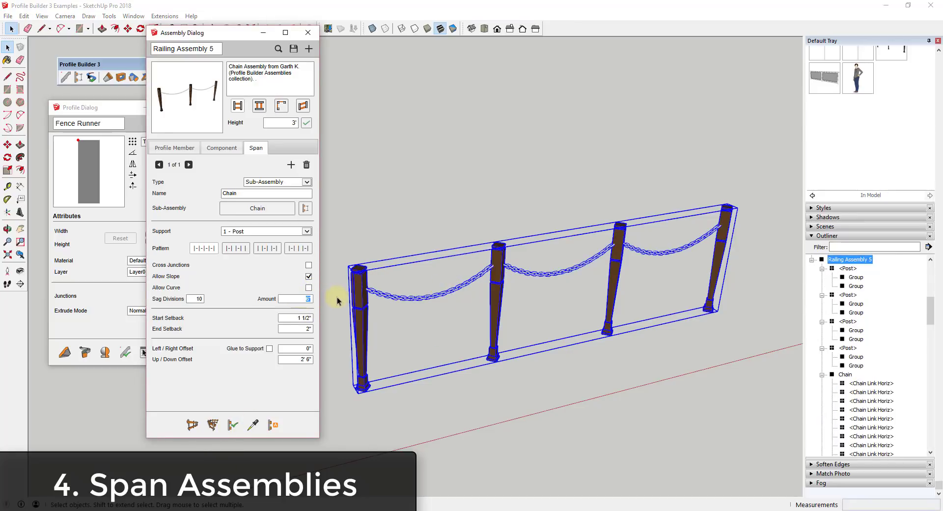
# Try a shallower chain sag on the railing and return the sag amount to 1'.
pyautogui.click(233, 426)
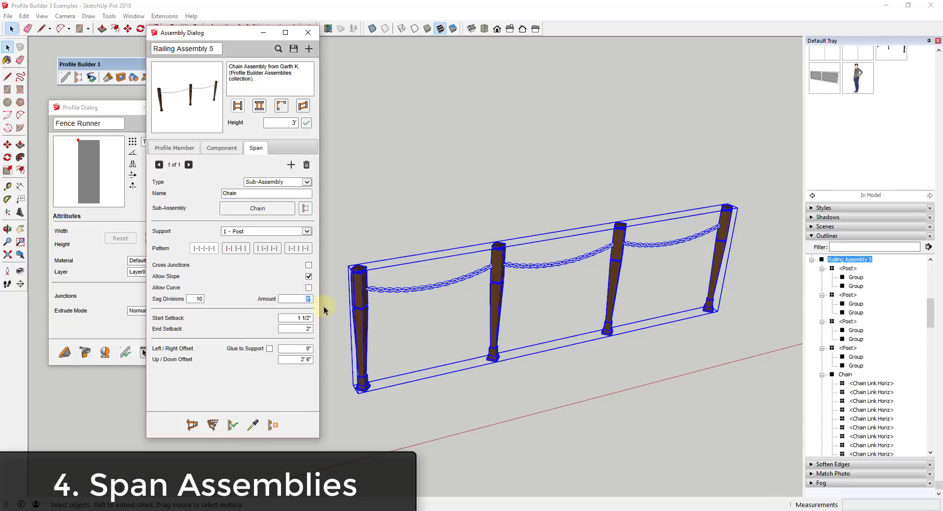
pyautogui.write('1')
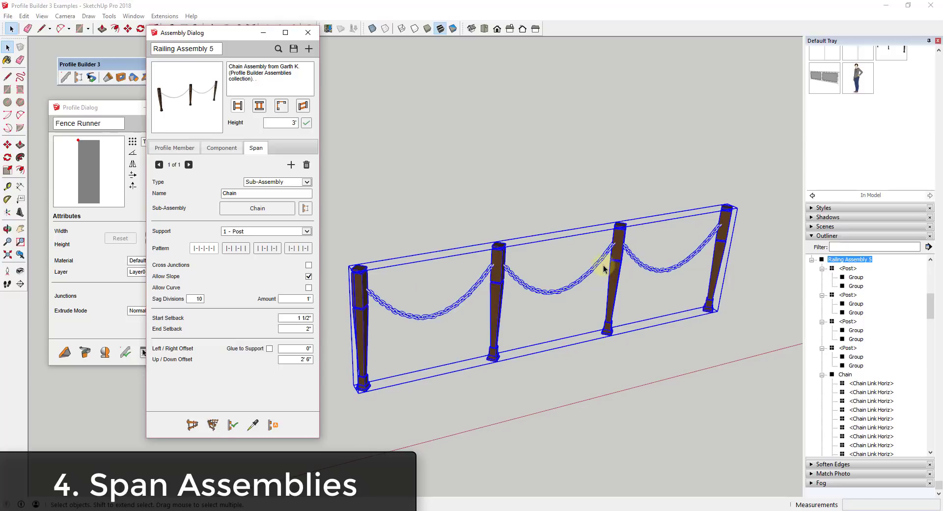
# Load the Cavity Wall assembly from the assembly library.
pyautogui.moveTo(625, 288); pyautogui.dragTo(472, 310, button='middle')
pyautogui.scroll(-2, 473, 309)
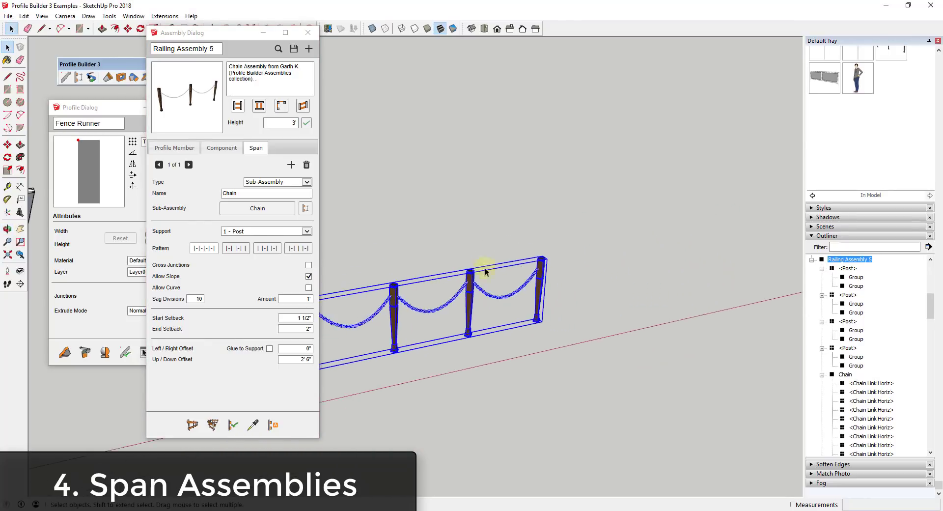
pyautogui.scroll(-2, 489, 274)
pyautogui.keyDown('shift'); pyautogui.moveTo(520, 283); pyautogui.dragTo(538, 285, button='middle'); pyautogui.keyUp('shift')
pyautogui.click(278, 48)
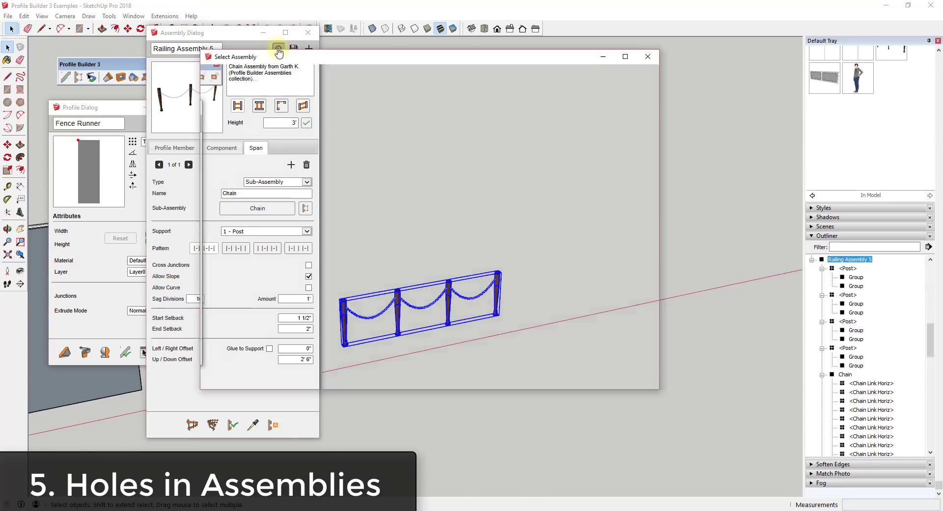
pyautogui.click(308, 139)
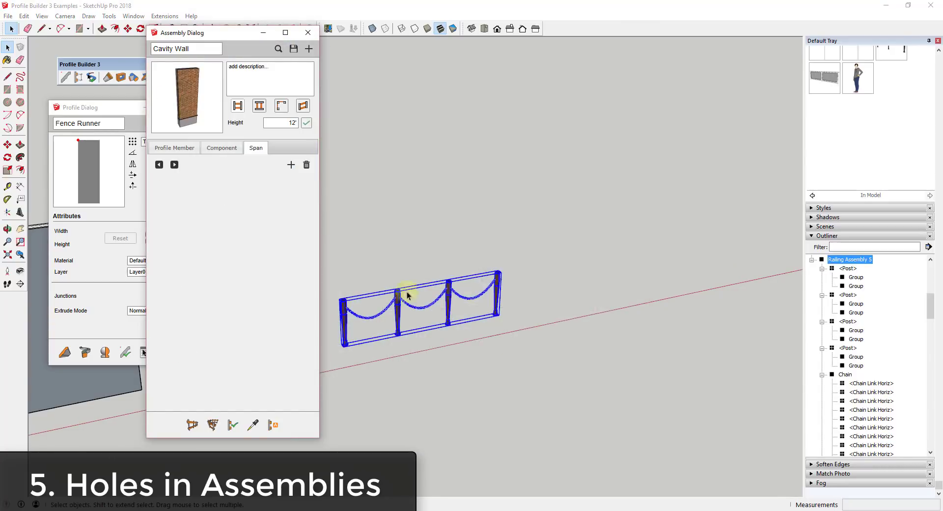
# Build a straight 12' high cavity wall about 25' long beside the chain railing and view its brick face.
pyautogui.keyDown('shift'); pyautogui.moveTo(650, 293); pyautogui.dragTo(553, 316, button='middle'); pyautogui.keyUp('shift')
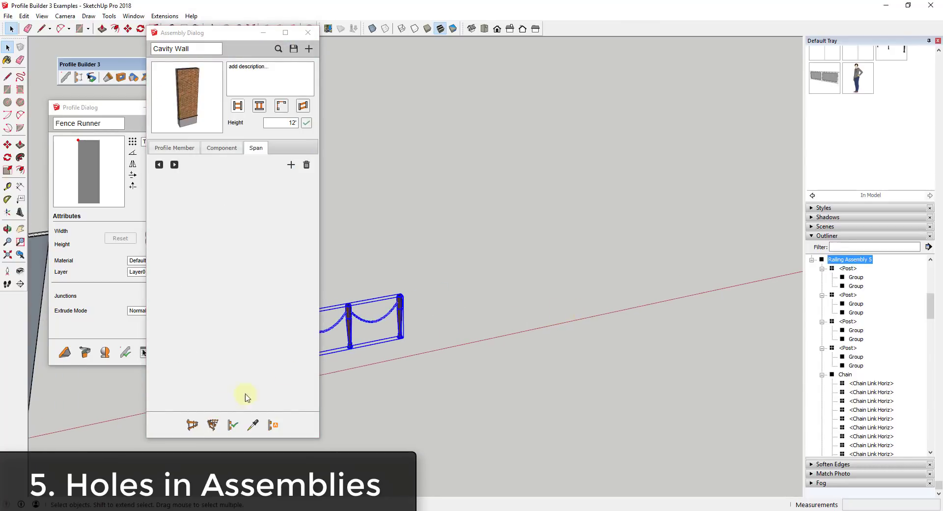
pyautogui.click(193, 425)
pyautogui.click(461, 330)
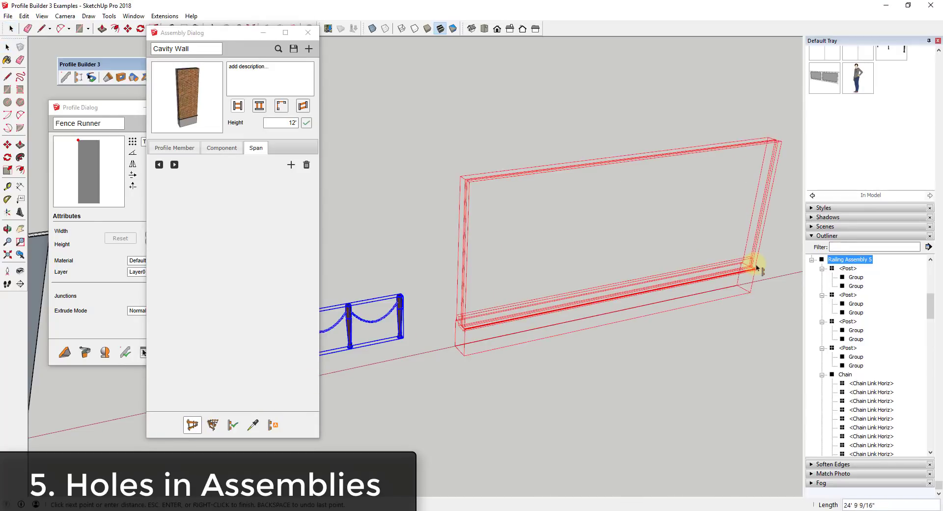
pyautogui.doubleClick(760, 266)
pyautogui.moveTo(754, 247); pyautogui.dragTo(591, 255, button='middle')
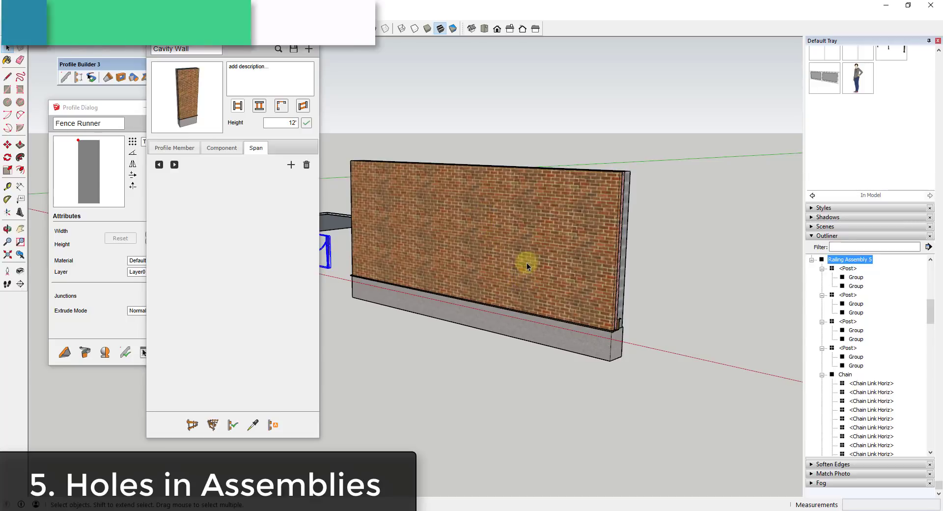
pyautogui.moveTo(524, 263)
pyautogui.mouseDown(button='middle')
pyautogui.moveTo(529, 246)
pyautogui.moveTo(518, 251)
pyautogui.mouseUp(button='middle')
# Select the cavity wall and prepare a rectangular full-depth hole with length 3' and width 8'.
pyautogui.click(518, 252)
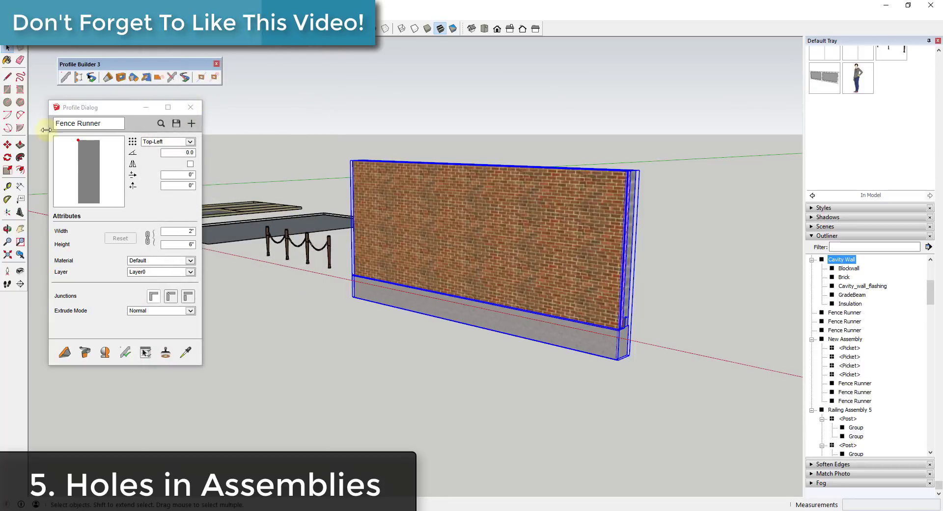
pyautogui.click(121, 77)
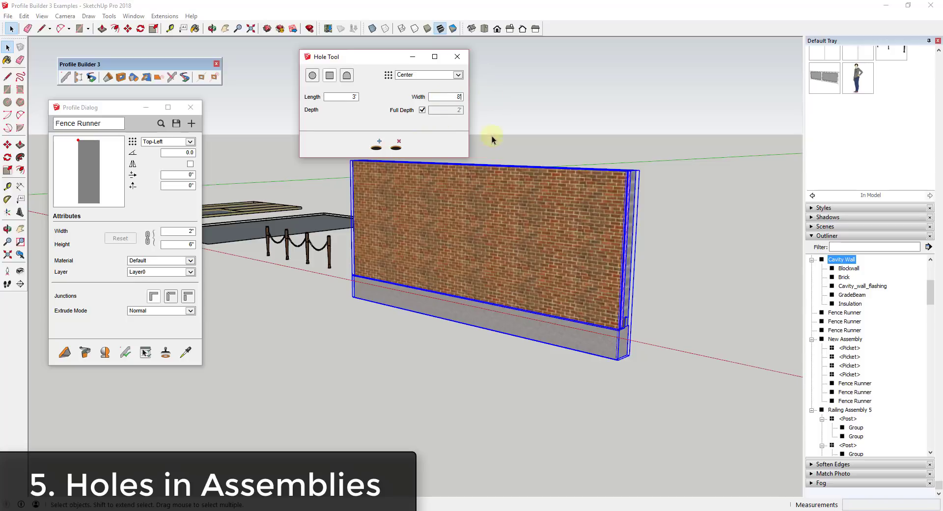
pyautogui.click(377, 146)
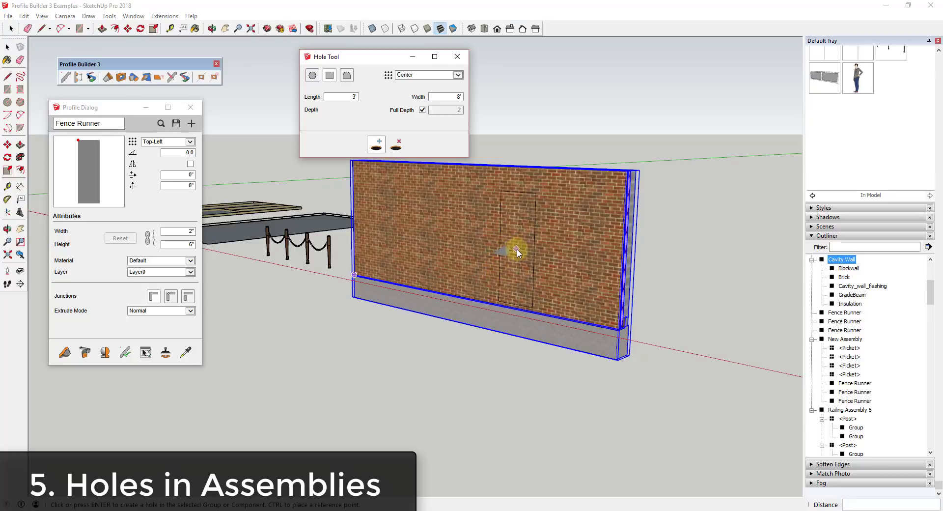
# Set the hole's placement point to Bottom-Right and cut the door opening at the base of the brick face.
pyautogui.click(458, 74)
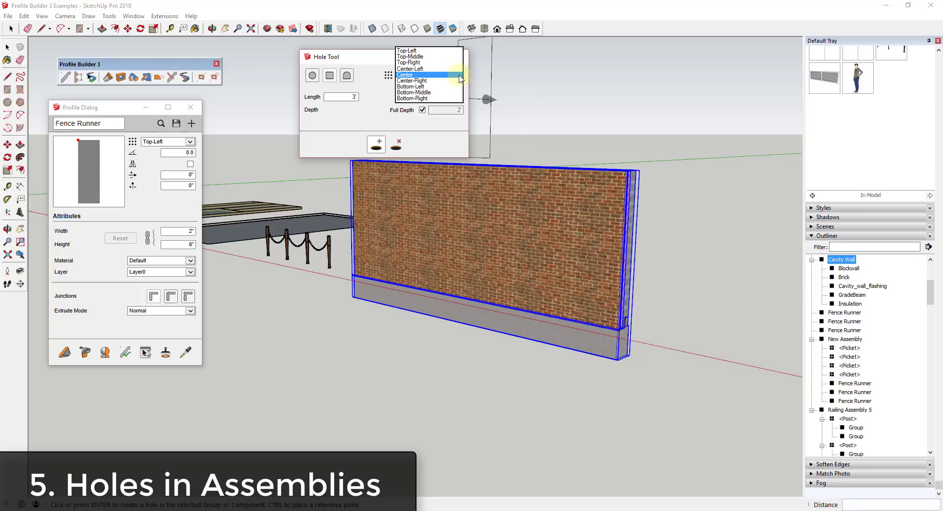
pyautogui.click(409, 52)
pyautogui.click(433, 75)
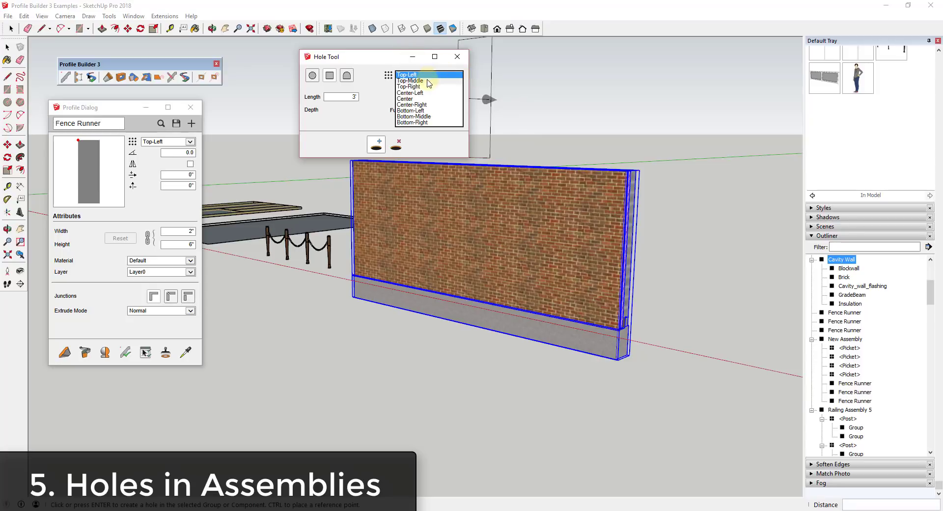
pyautogui.click(421, 123)
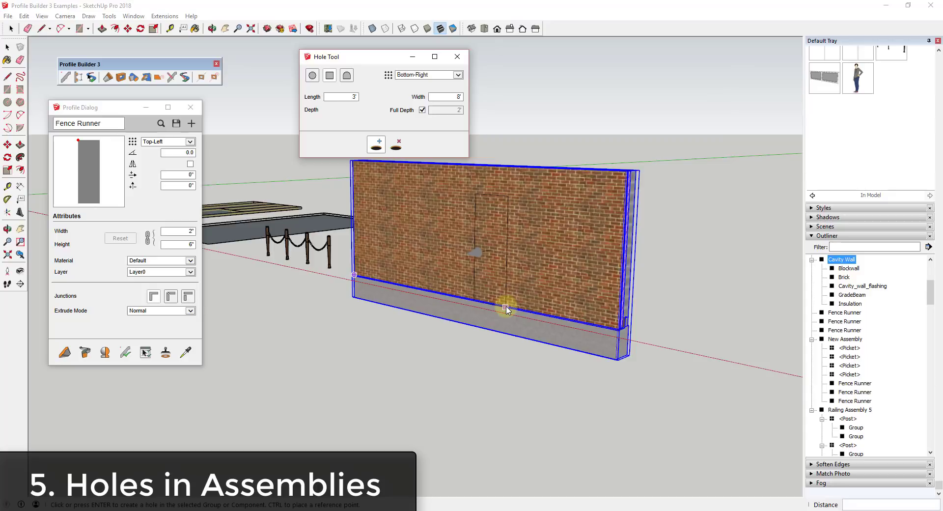
pyautogui.scroll(5, 506, 310)
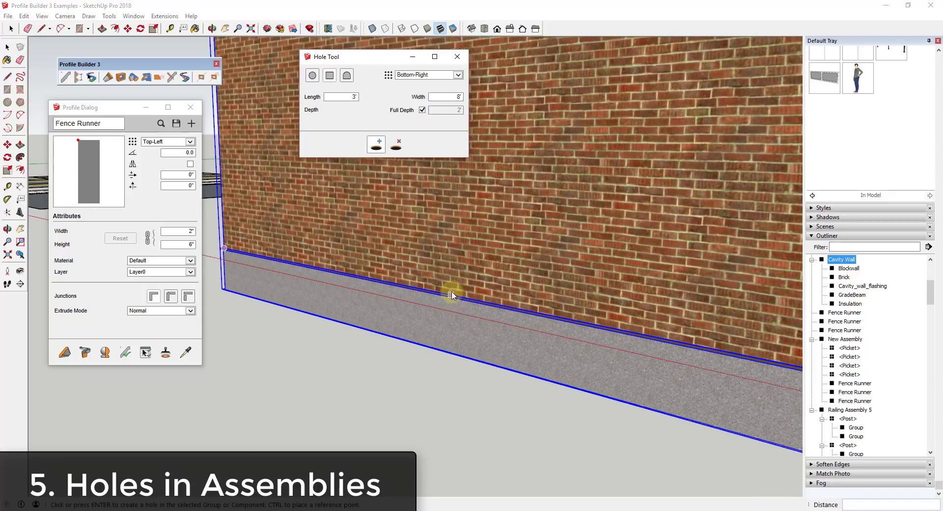
pyautogui.click(470, 297)
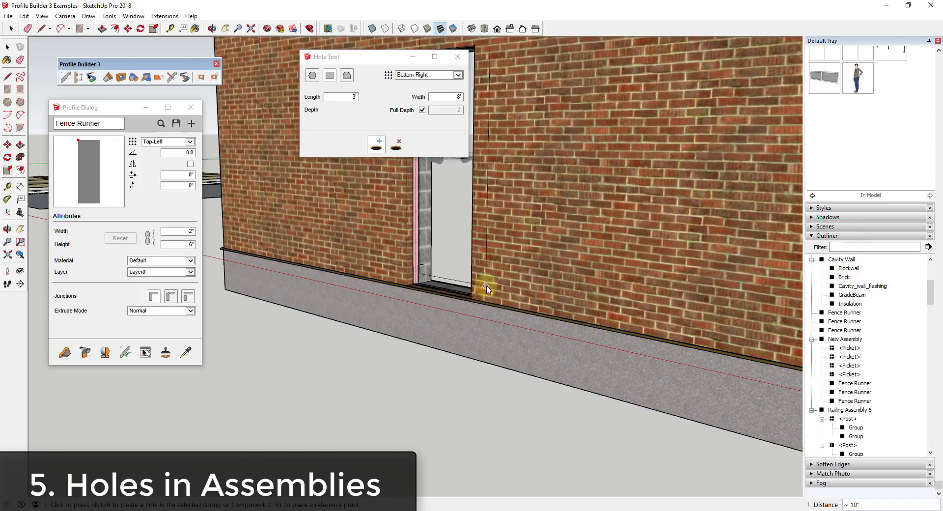
# Examine the door opening cut through the cavity wall's brick, insulation and block layers, close up and from a distance.
pyautogui.press('space')
pyautogui.scroll(-5, 482, 265)
pyautogui.scroll(8, 596, 224)
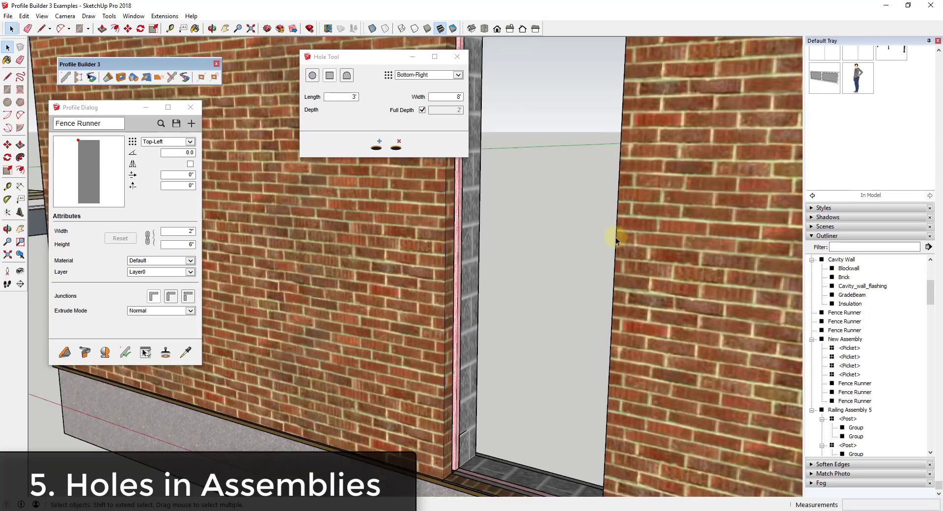
pyautogui.moveTo(616, 238); pyautogui.dragTo(570, 222, button='middle')
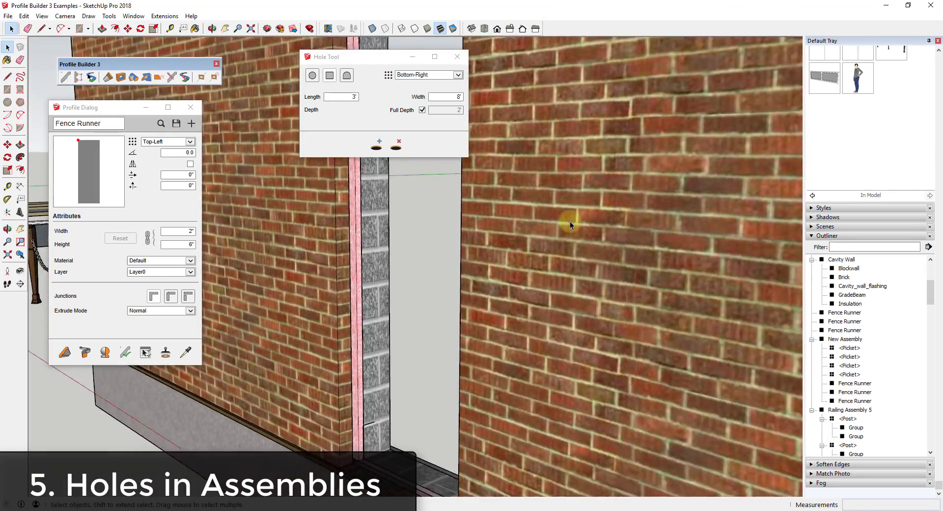
pyautogui.scroll(-10, 505, 229)
pyautogui.press('o')
pyautogui.moveTo(505, 217); pyautogui.dragTo(522, 222)
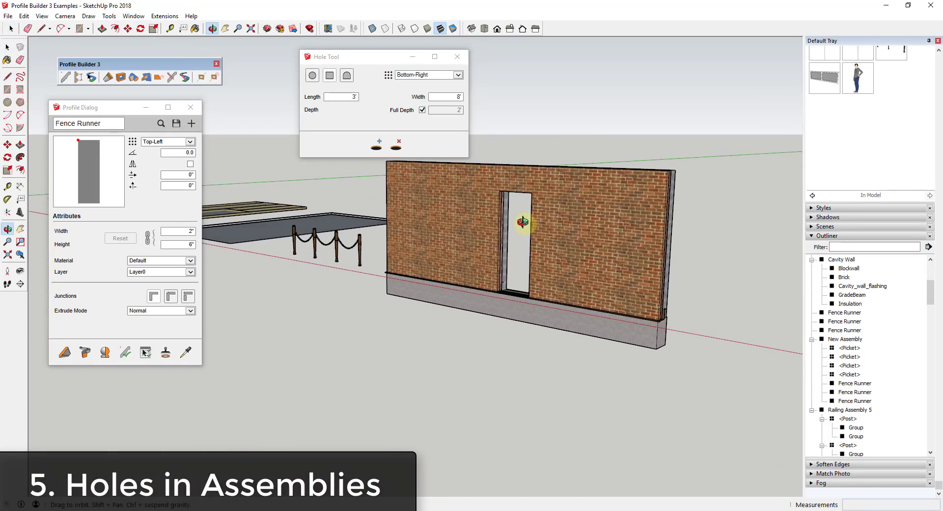
pyautogui.press('space')
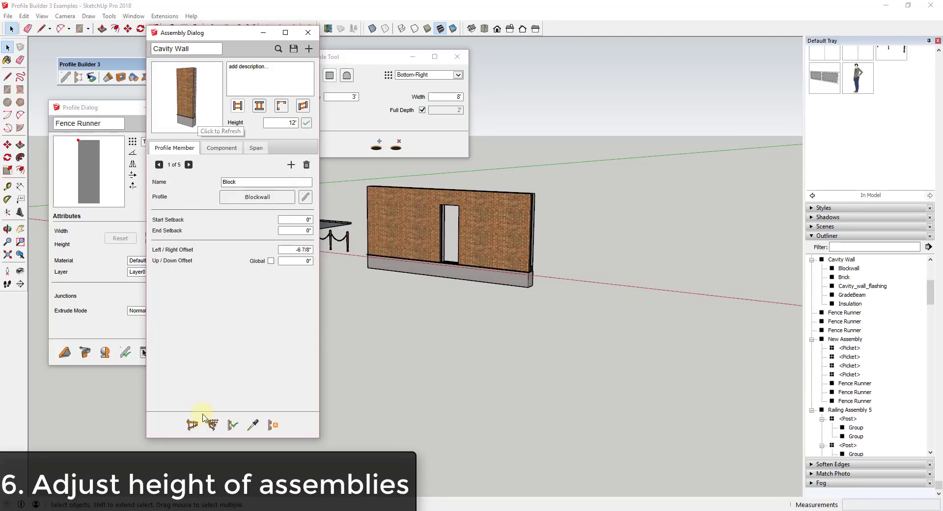
# Build a second straight 12' high cavity wall about 16' 3" long beyond the wall with the door opening.
pyautogui.click(193, 423)
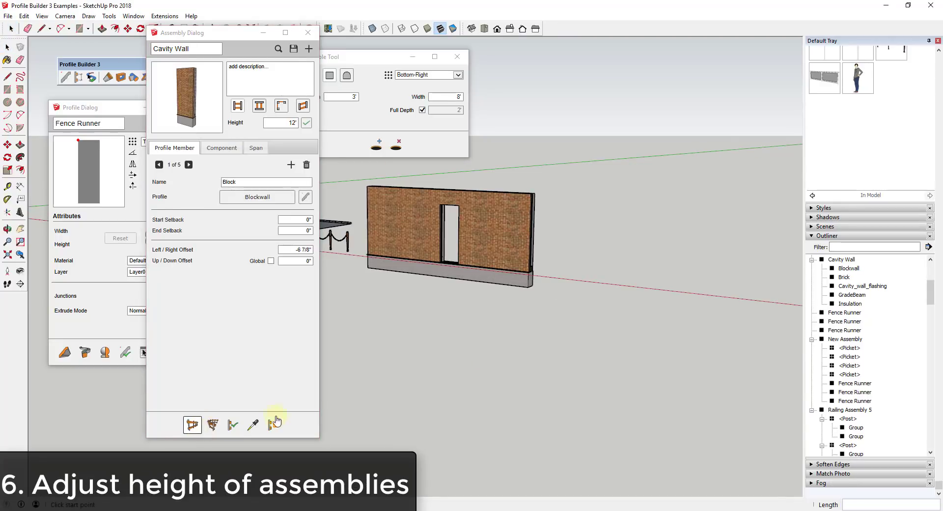
pyautogui.click(586, 294)
pyautogui.click(732, 312)
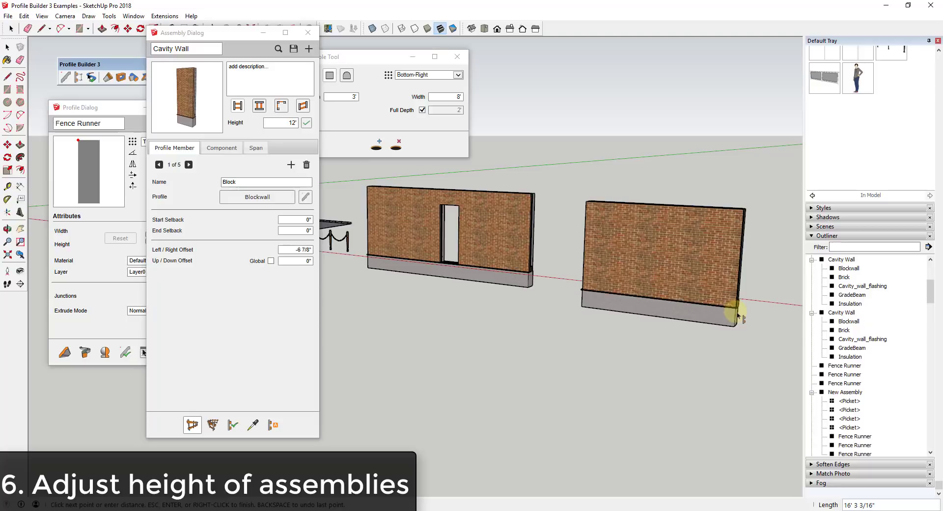
pyautogui.press('space')
# Sample the second wall's assembly settings, set the assembly height to 8' and apply it to that wall.
pyautogui.click(691, 278)
pyautogui.scroll(4, 771, 263)
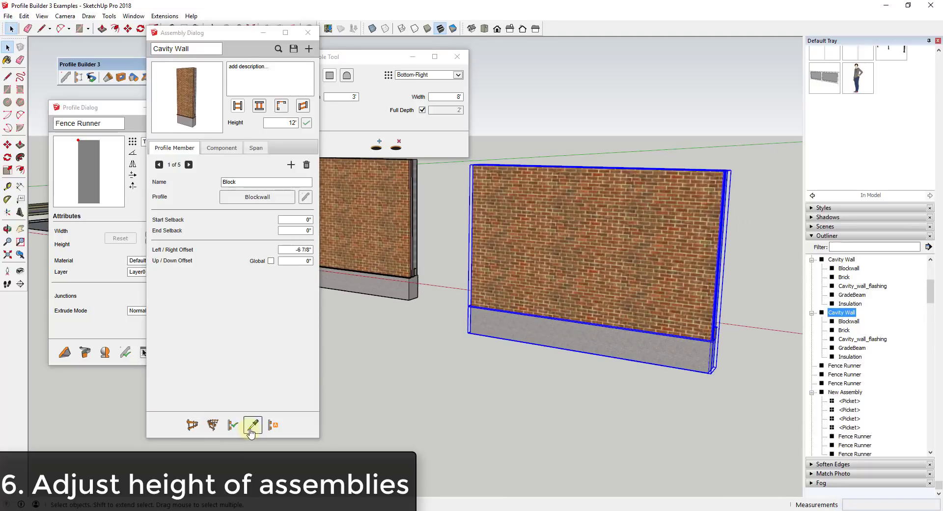
pyautogui.click(253, 425)
pyautogui.click(661, 236)
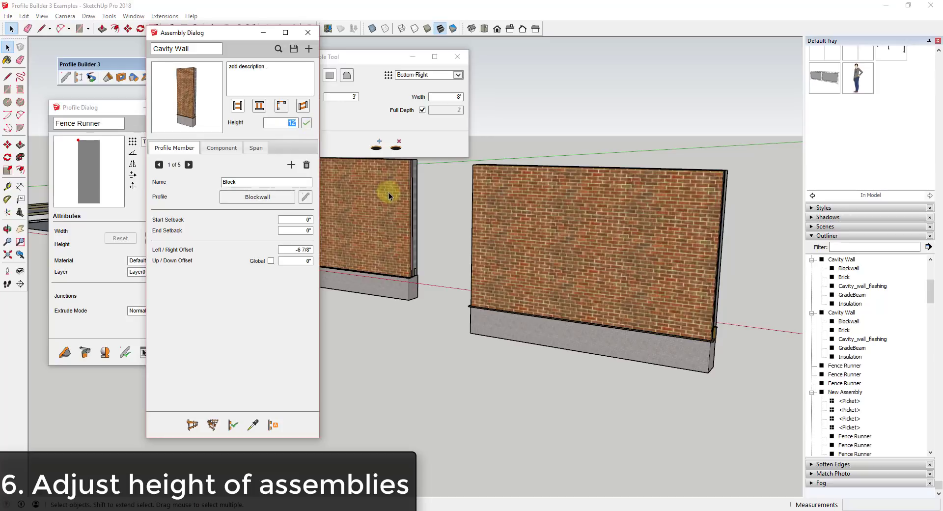
pyautogui.write("8'")
pyautogui.click(306, 124)
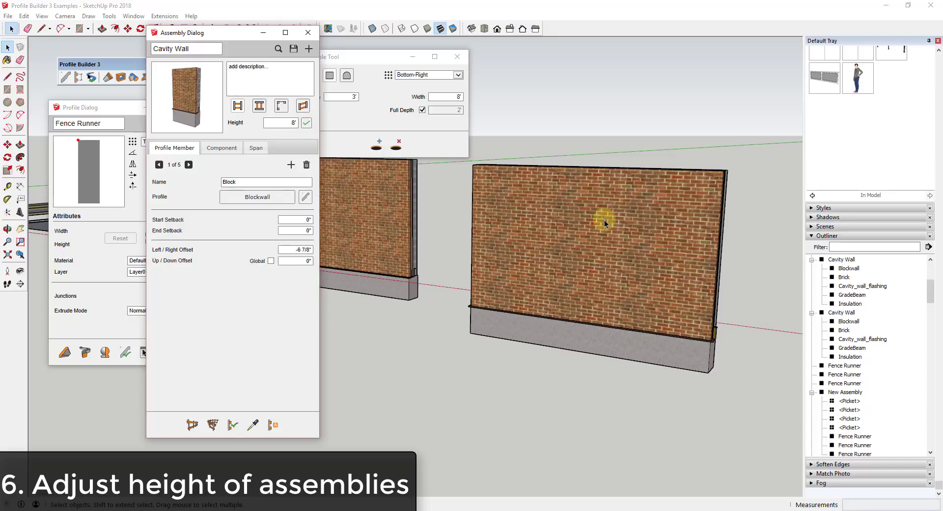
pyautogui.click(582, 268)
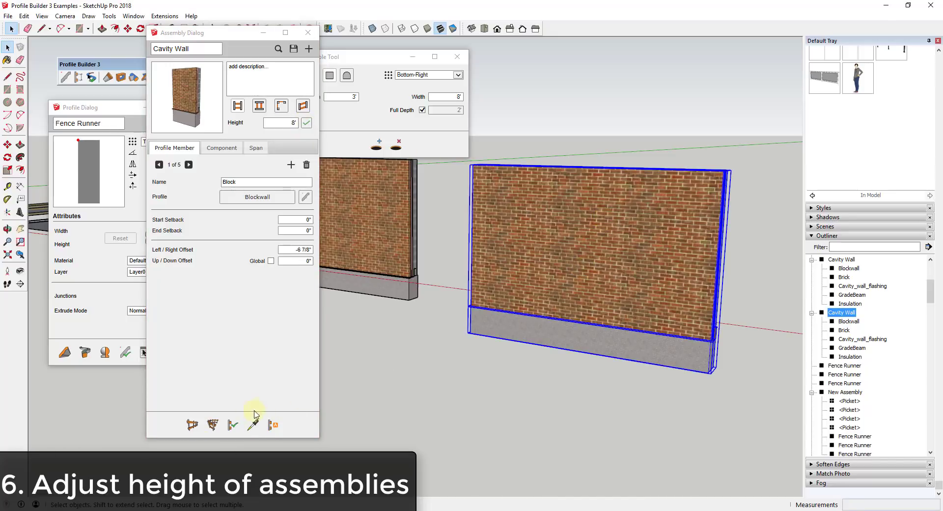
pyautogui.click(233, 425)
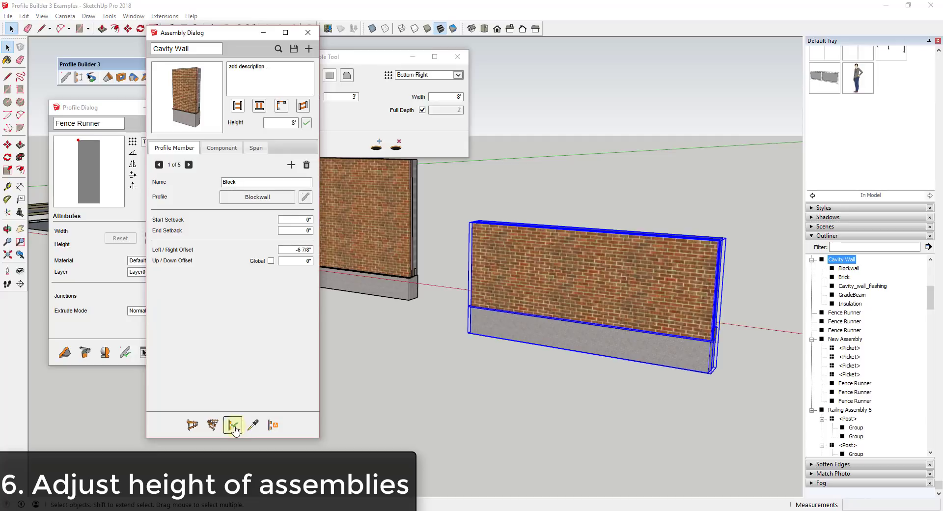
# Measure the second cavity wall's height from the base of its foundation to its top edge.
pyautogui.moveTo(695, 306); pyautogui.dragTo(609, 289, button='middle')
pyautogui.moveTo(213, 39); pyautogui.dragTo(180, 75)
pyautogui.click(170, 29)
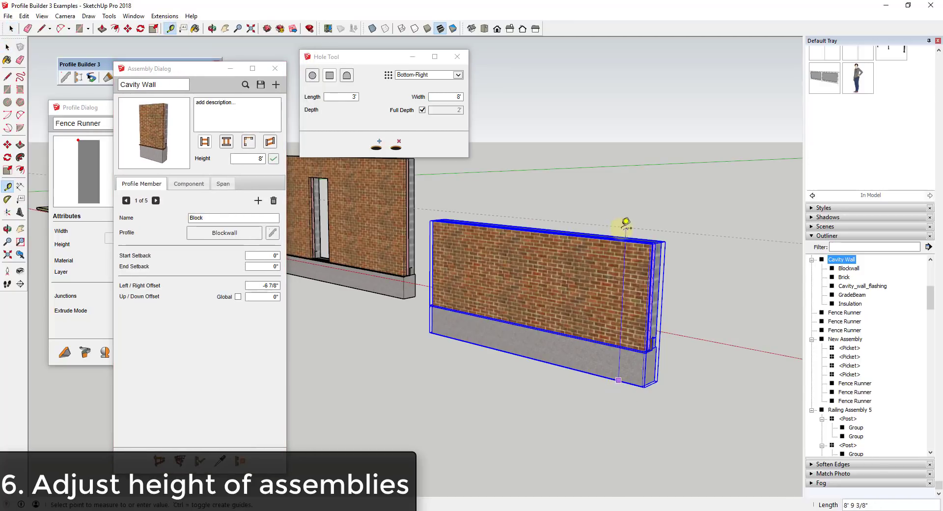
pyautogui.press('space')
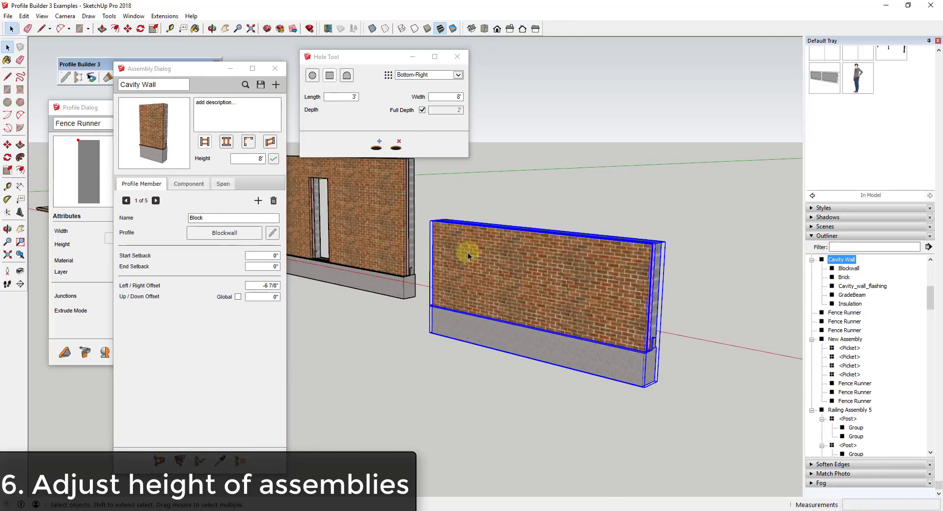
# Set the assembly height to 12' and apply it to the second cavity wall.
pyautogui.click(250, 157)
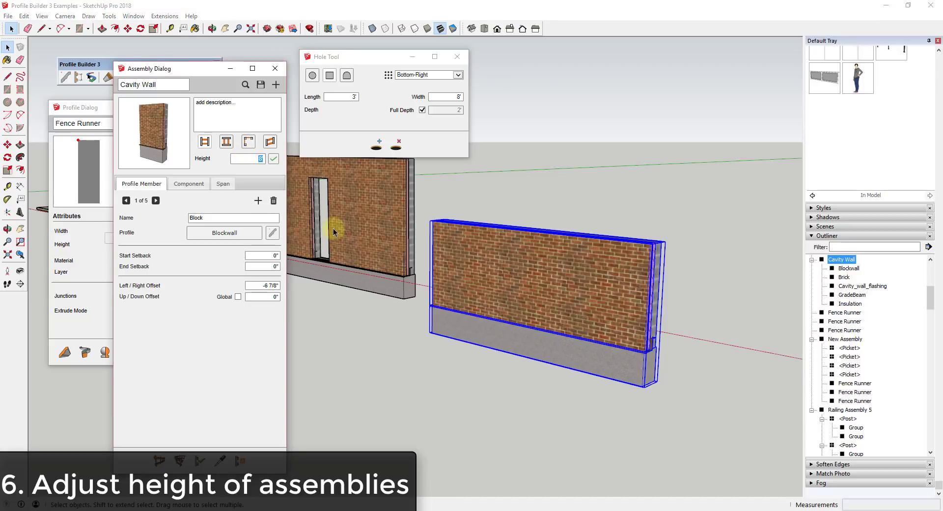
pyautogui.write('12')
pyautogui.click(273, 159)
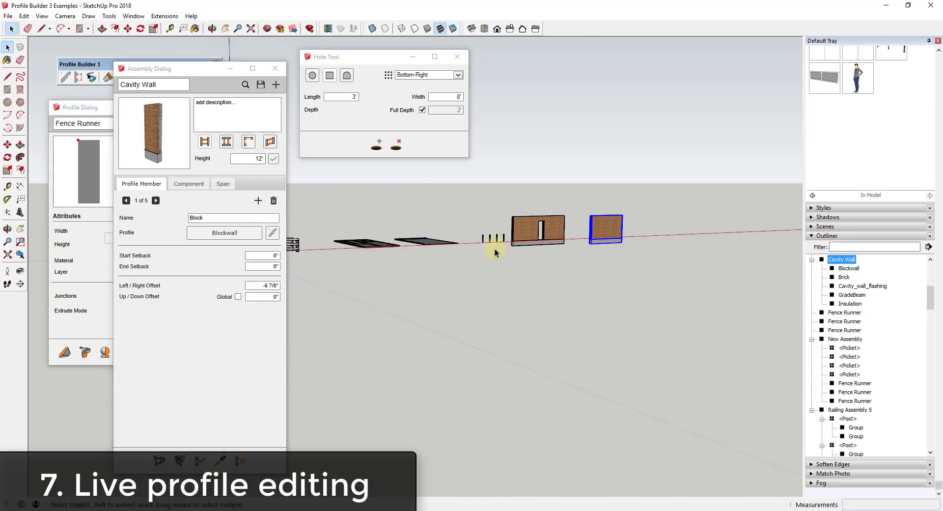
# Select the front three-rail fence assembly near the origin and close the Hole Tool and Assembly dialogs.
pyautogui.scroll(5, 570, 274)
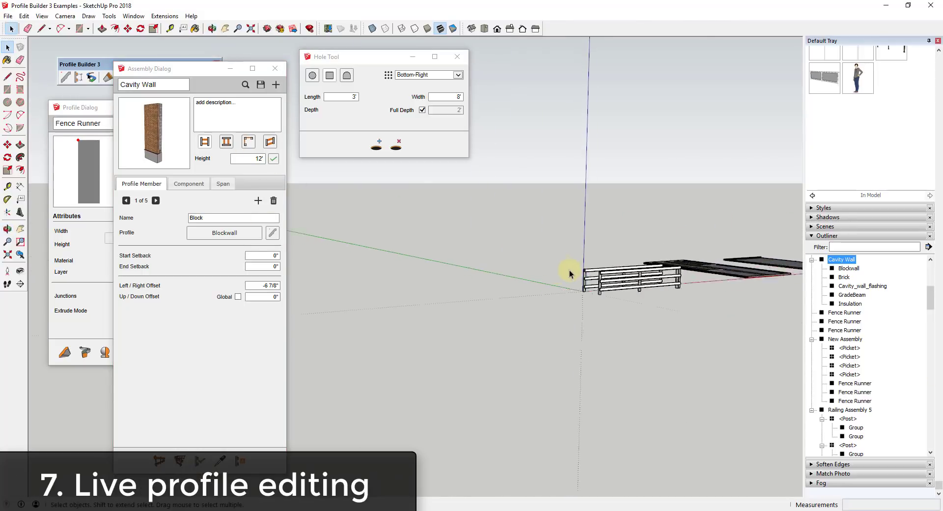
pyautogui.scroll(6, 771, 301)
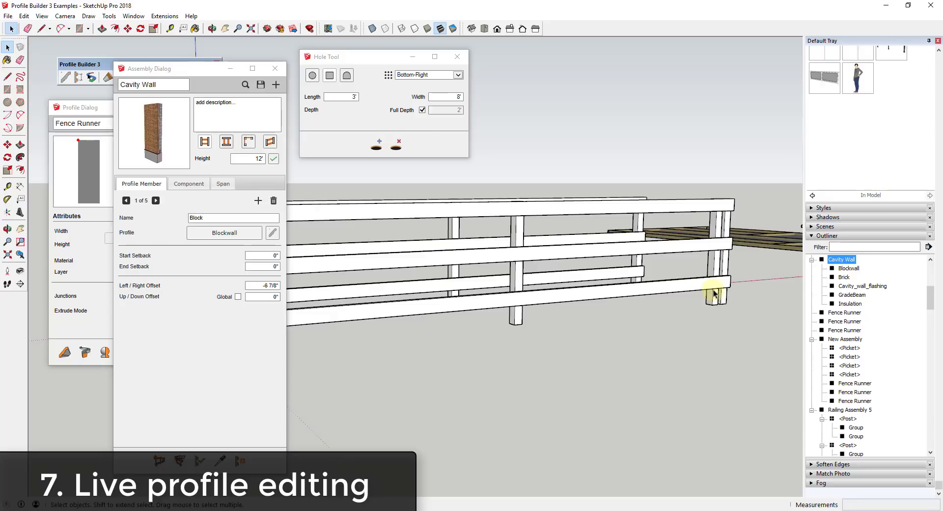
pyautogui.moveTo(714, 294); pyautogui.dragTo(488, 274, button='middle')
pyautogui.scroll(3, 497, 250)
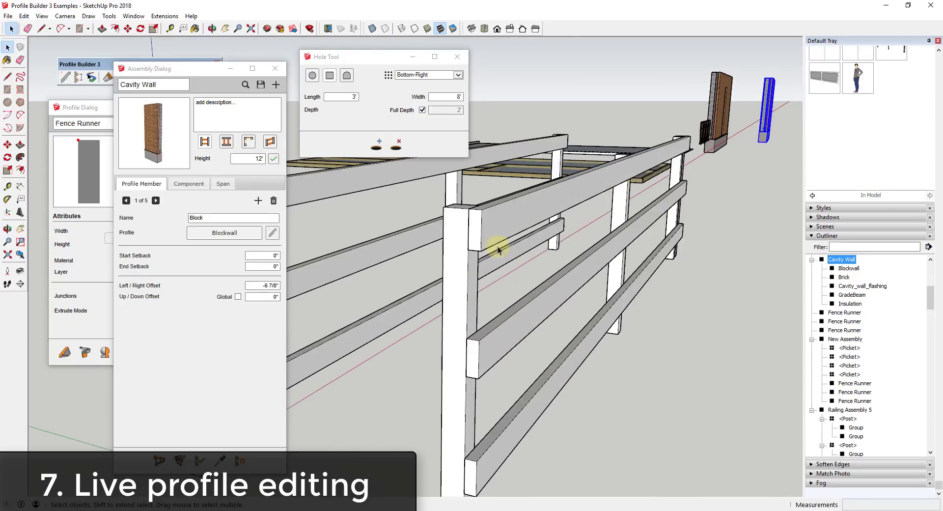
pyautogui.click(497, 250)
pyautogui.moveTo(505, 236)
pyautogui.mouseDown(button='middle')
pyautogui.moveTo(552, 274)
pyautogui.moveTo(491, 236)
pyautogui.mouseUp(button='middle')
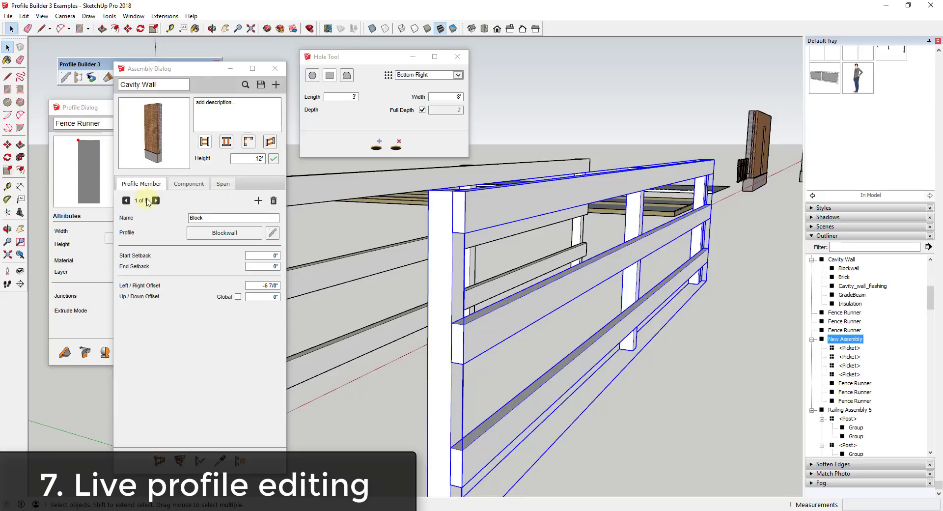
pyautogui.click(458, 57)
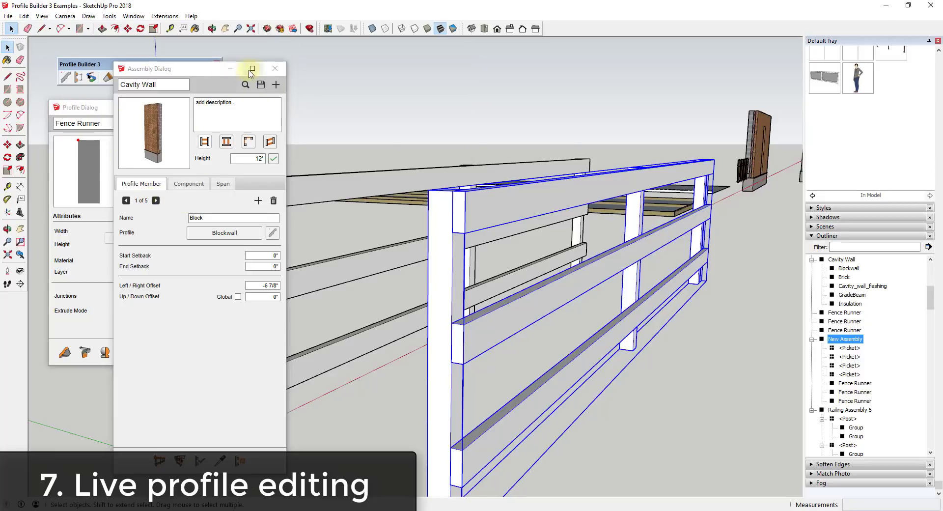
pyautogui.click(266, 72)
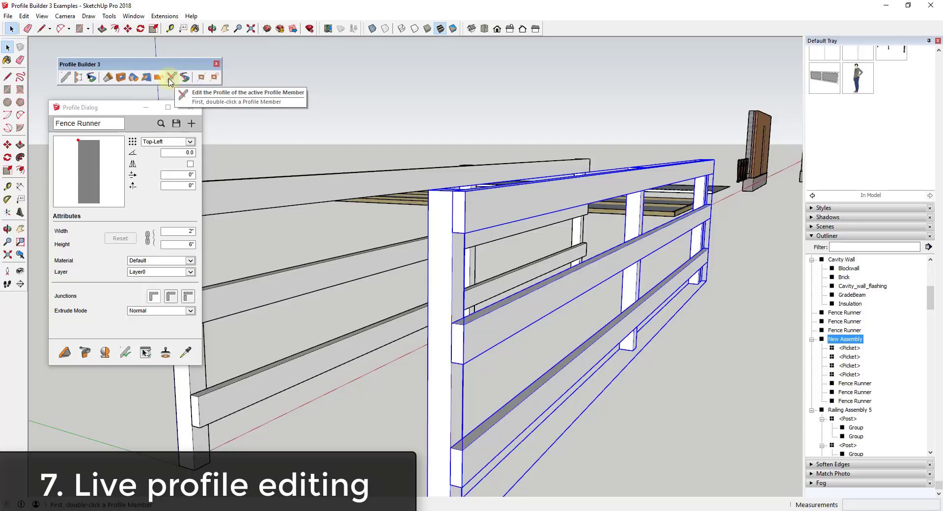
# Enter the fence assembly, open its top Fence Runner and start editing that member's profile.
pyautogui.doubleClick(473, 212)
pyautogui.click(480, 207)
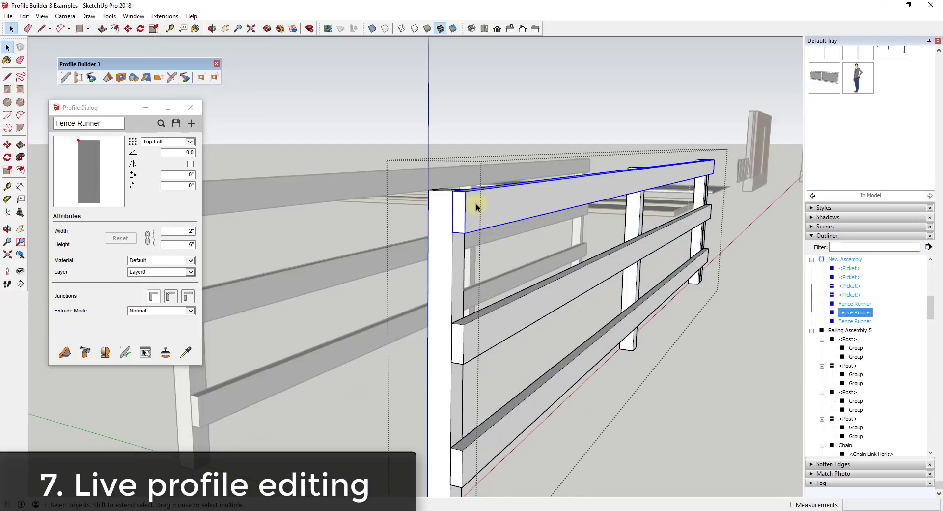
pyautogui.doubleClick(479, 211)
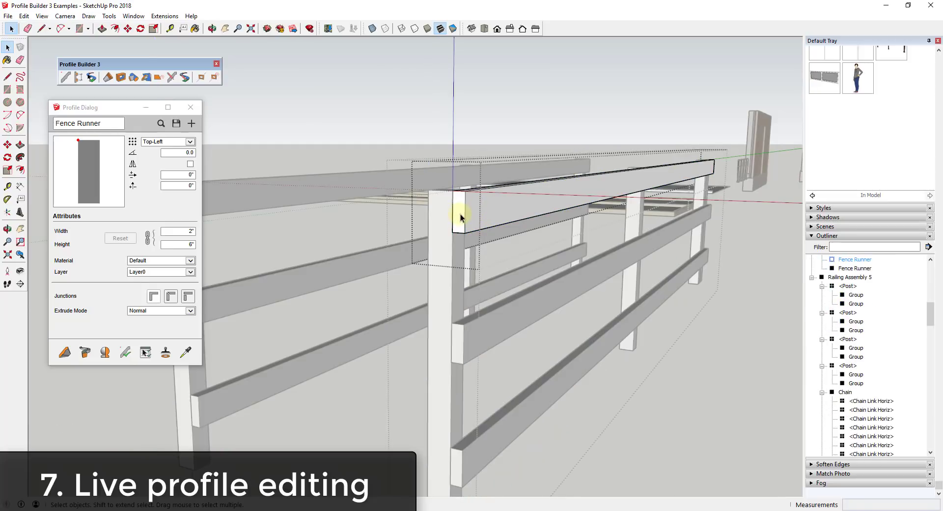
pyautogui.click(171, 78)
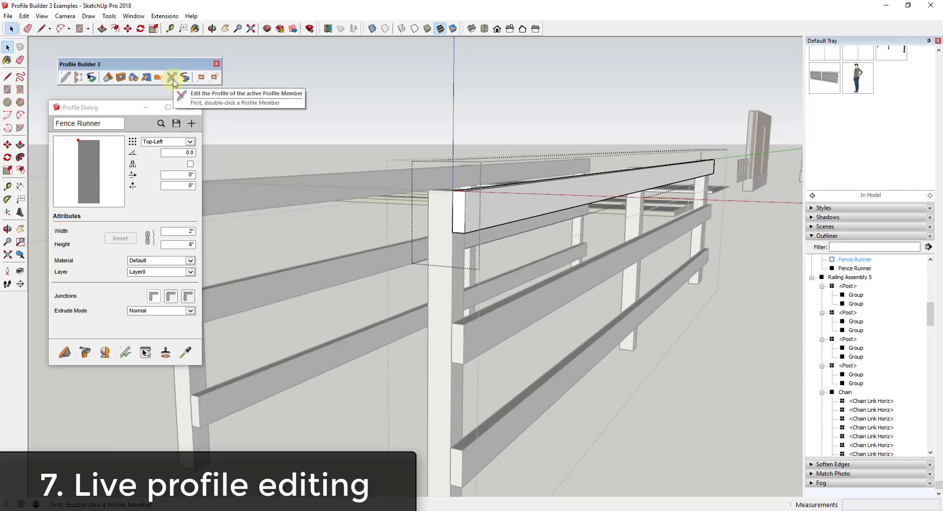
pyautogui.click(172, 80)
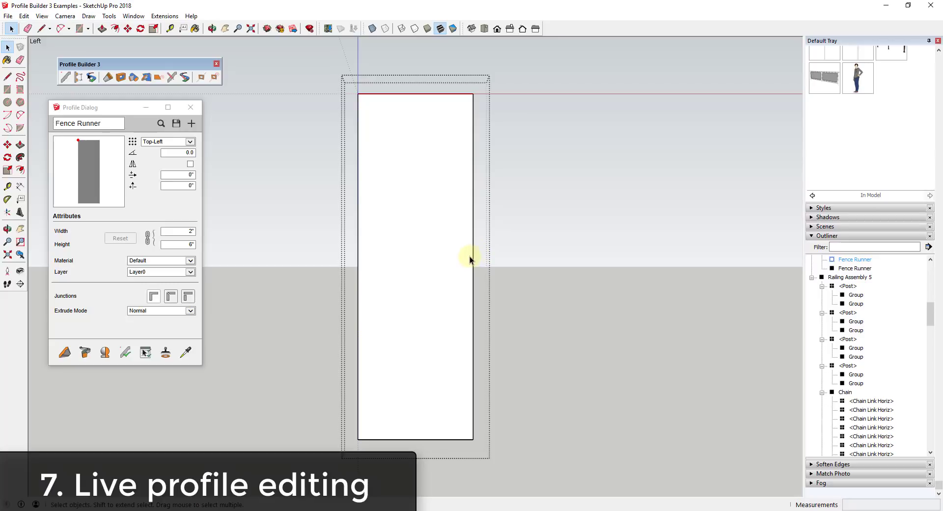
# Cut a rectangular notch into the runner profile at the midpoint of its long outer edge, erasing the excess lines.
pyautogui.press('r')
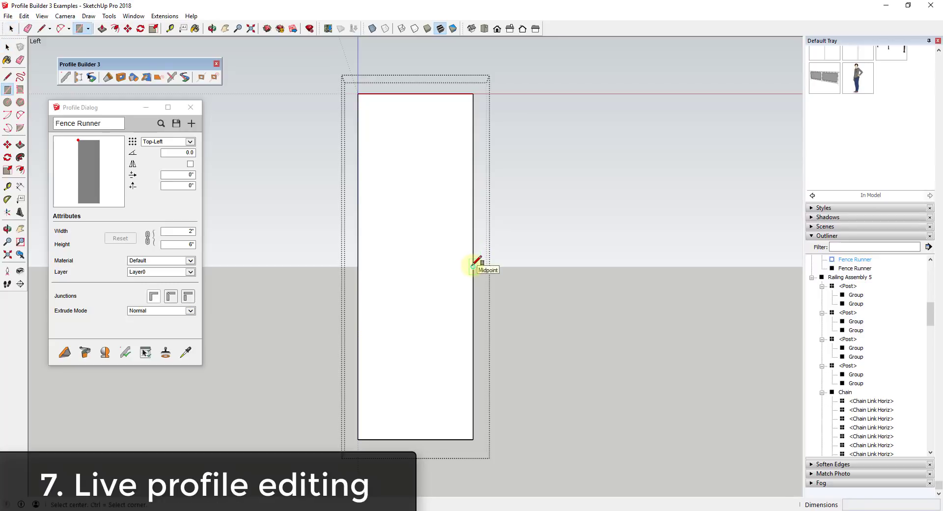
pyautogui.click(473, 267)
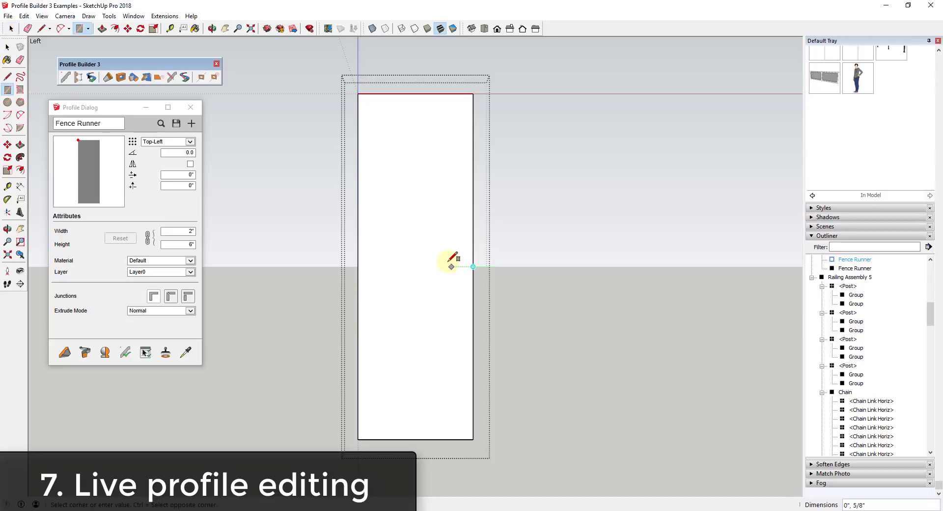
pyautogui.click(419, 230)
pyautogui.press('e')
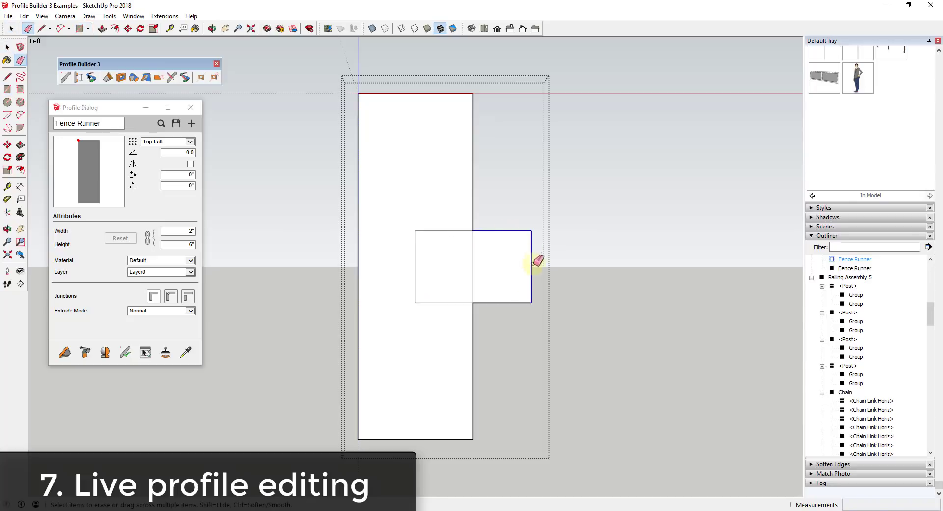
pyautogui.moveTo(538, 260); pyautogui.dragTo(503, 307)
pyautogui.click(473, 259)
pyautogui.press('space')
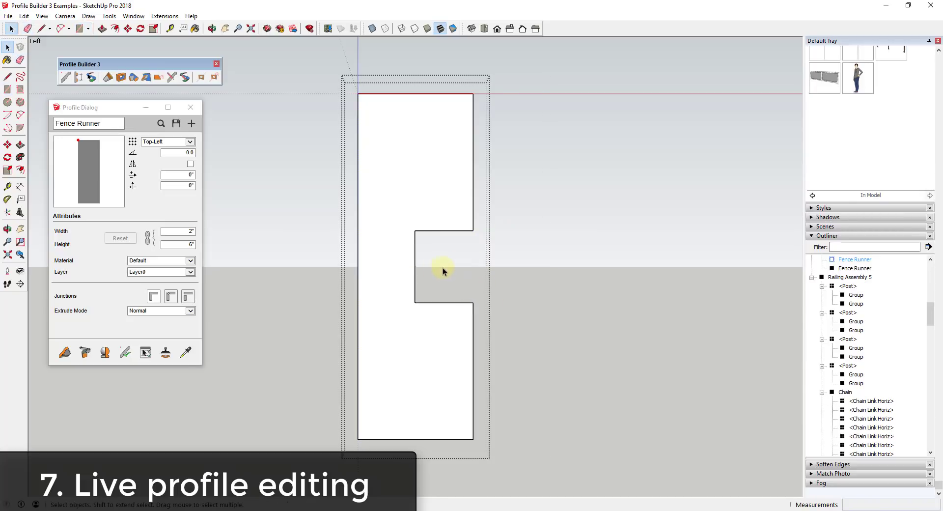
# Finish the profile edit and update the shape of all members in the model with the same profile name.
pyautogui.click(565, 270)
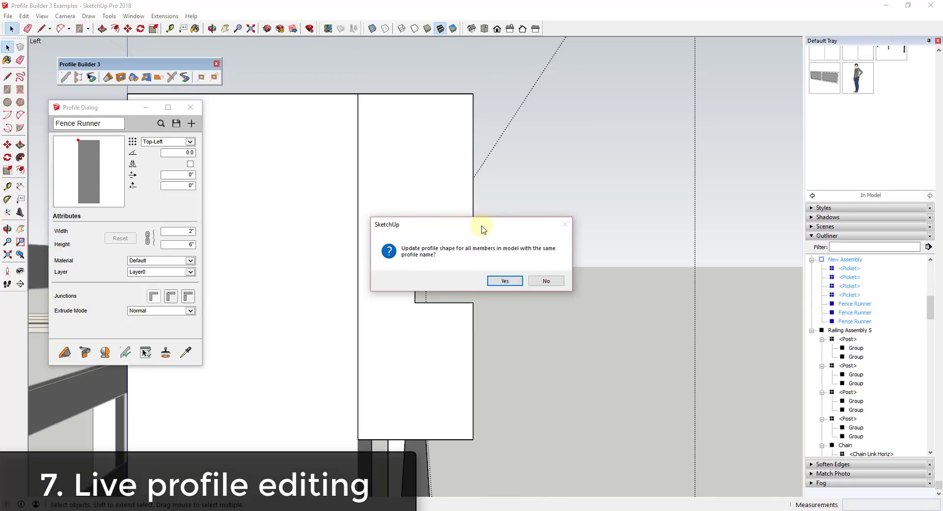
pyautogui.moveTo(482, 228); pyautogui.dragTo(587, 182)
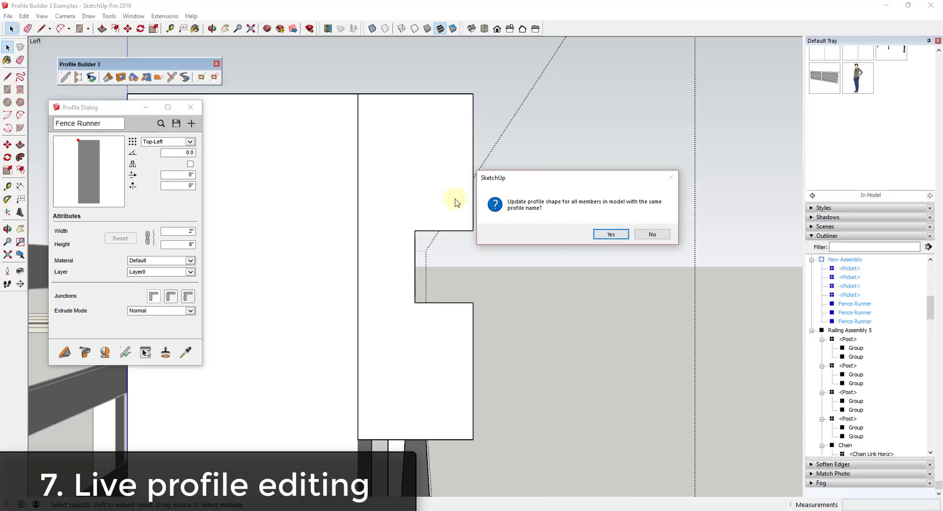
pyautogui.click(609, 234)
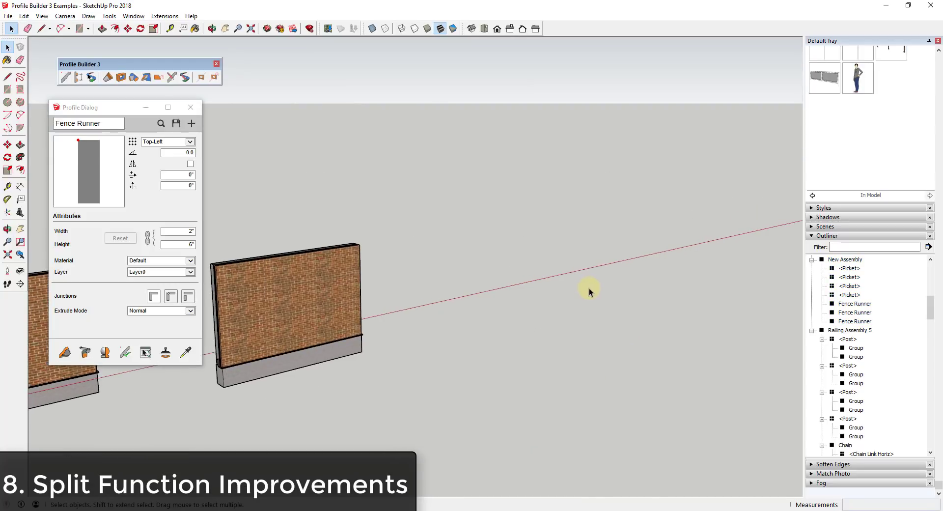
pyautogui.press('c')
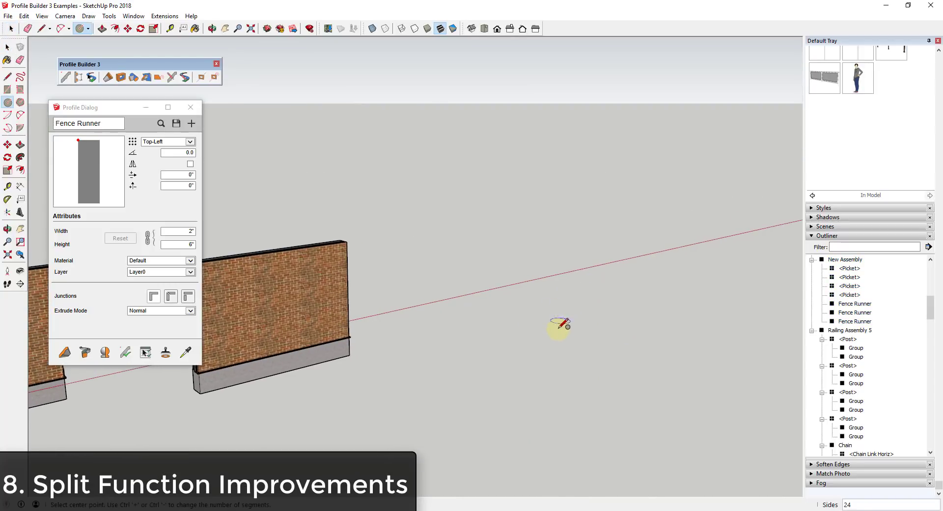
pyautogui.press('a')
pyautogui.click(523, 315)
pyautogui.click(607, 292)
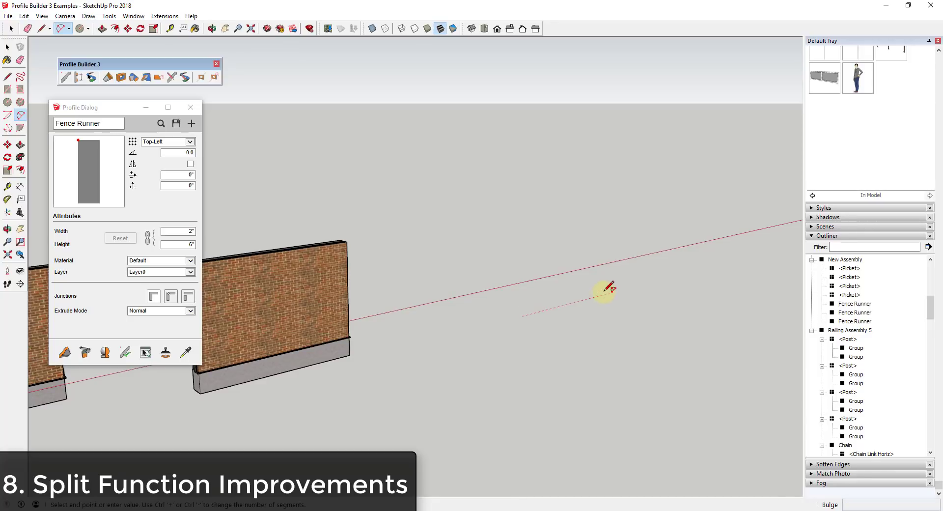
pyautogui.press('Escape')
# Draw an S-shaped path of two tangent arcs on the ground in the open area beside the brick walls.
pyautogui.click(542, 317)
pyautogui.click(614, 314)
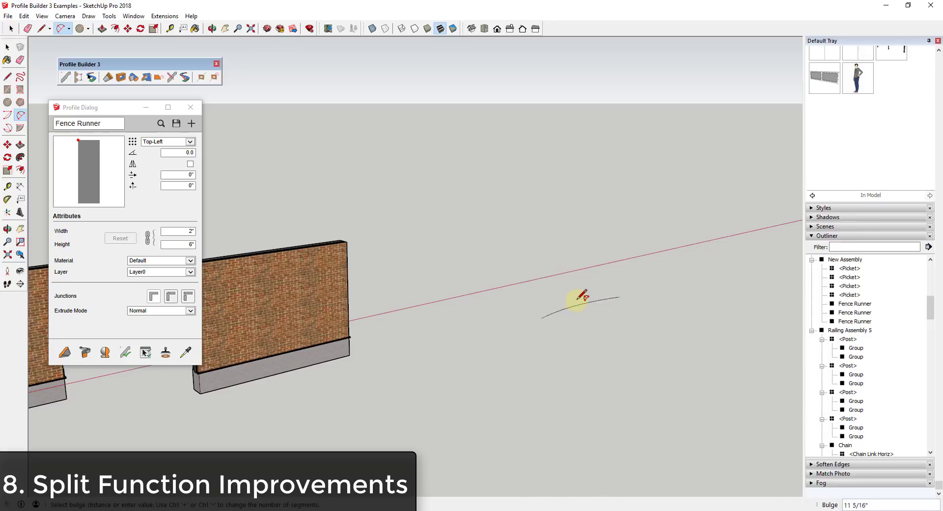
pyautogui.click(620, 295)
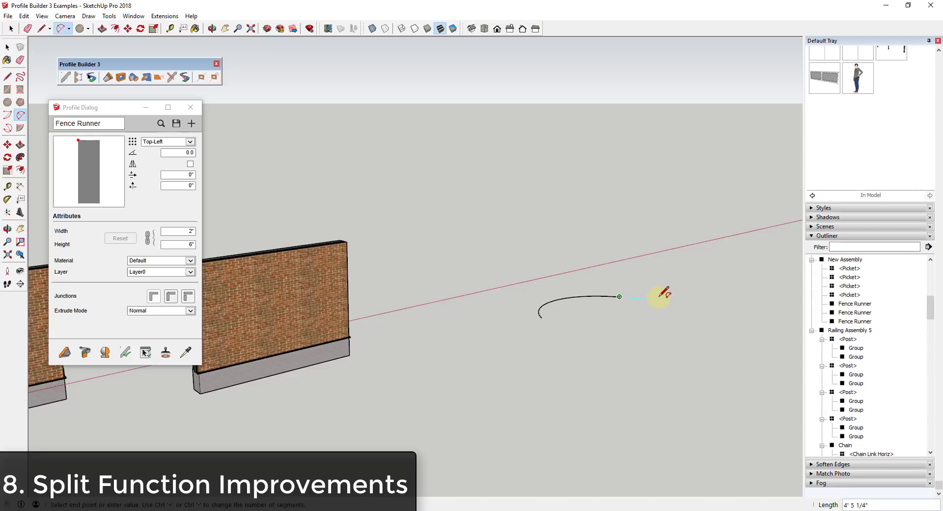
pyautogui.click(708, 269)
pyautogui.press('space')
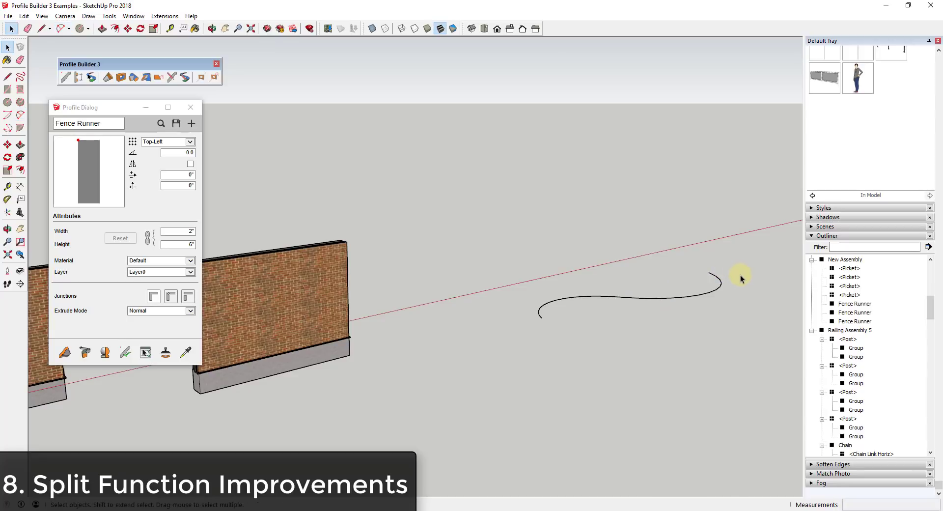
# Load the Gutter_Top-Left_offset profile from the Profile Examples library and build it along the S-shaped path.
pyautogui.scroll(2, 694, 276)
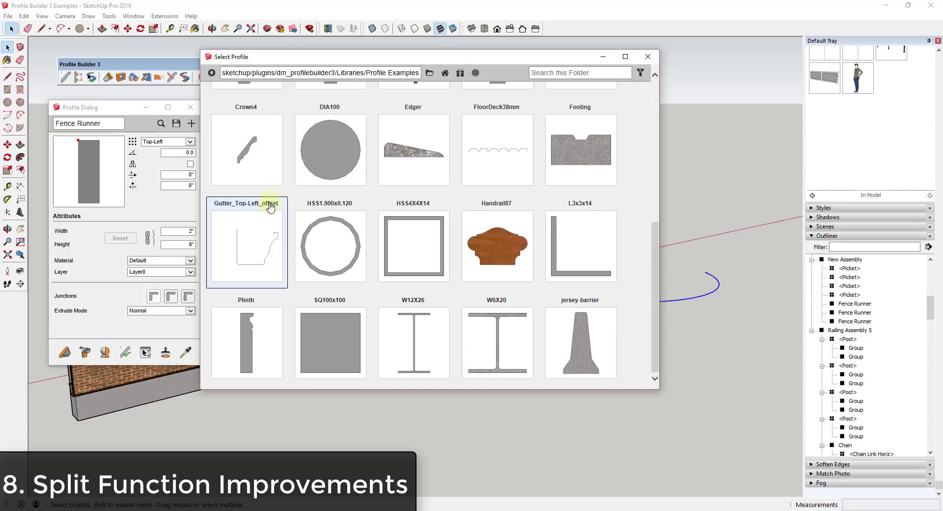
pyautogui.click(302, 252)
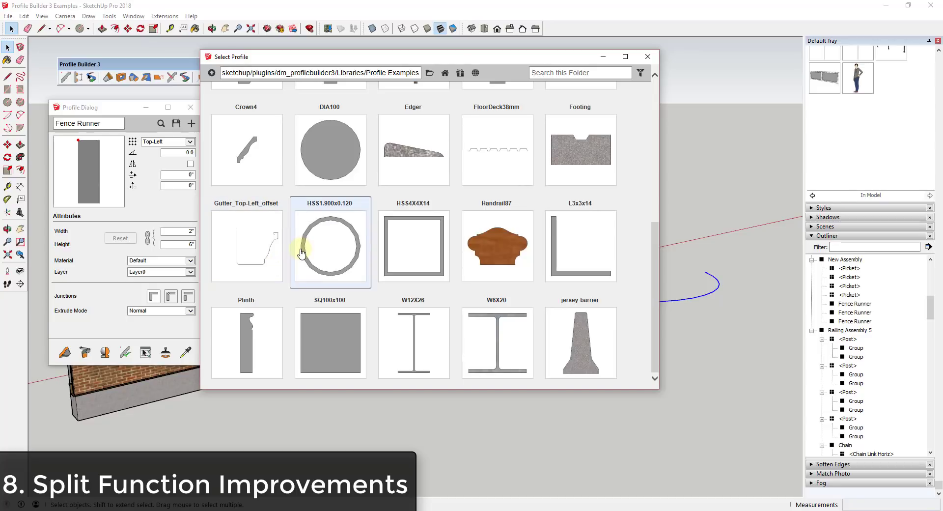
pyautogui.click(267, 253)
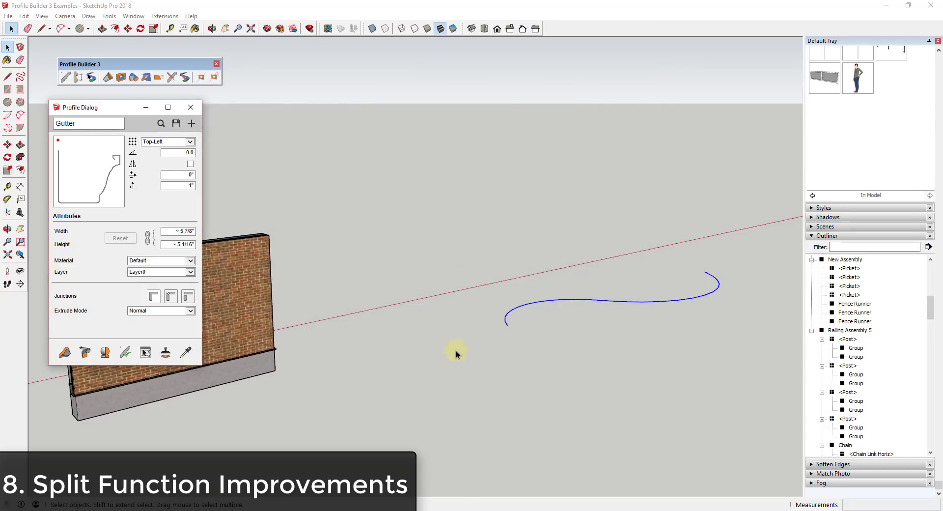
pyautogui.click(88, 358)
pyautogui.click(658, 303)
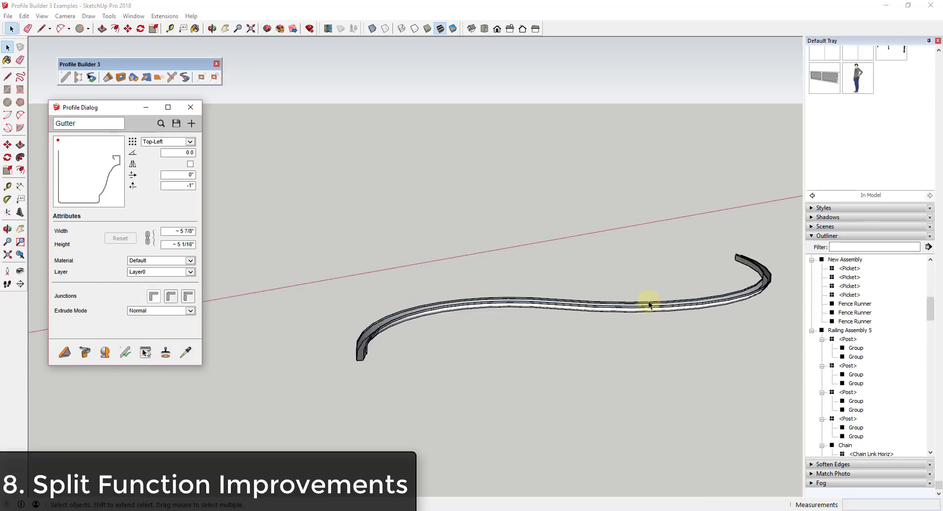
# Split the curved gutter member into two separate members at a point just before its tight bend.
pyautogui.scroll(5, 465, 314)
pyautogui.moveTo(465, 315)
pyautogui.mouseDown(button='middle')
pyautogui.moveTo(625, 320)
pyautogui.moveTo(684, 269)
pyautogui.moveTo(669, 304)
pyautogui.moveTo(633, 301)
pyautogui.mouseUp(button='middle')
pyautogui.scroll(3, 532, 295)
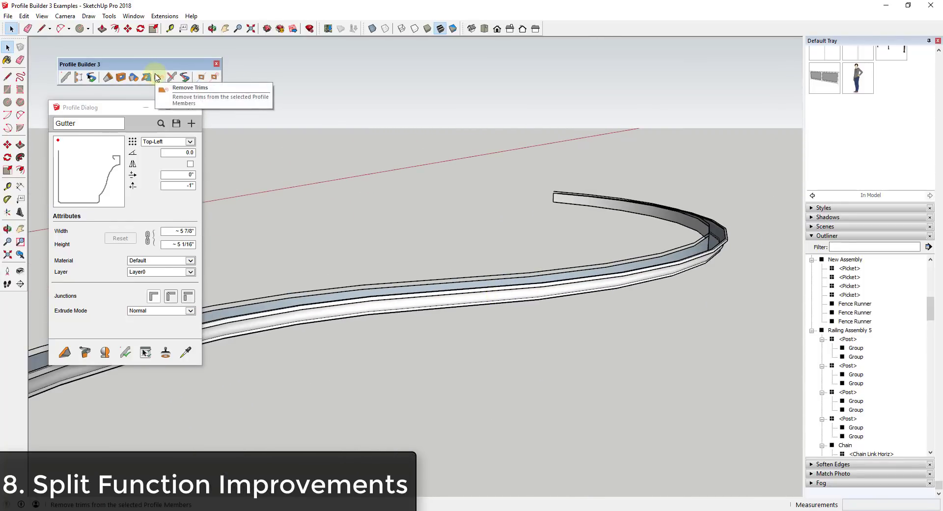
pyautogui.click(109, 77)
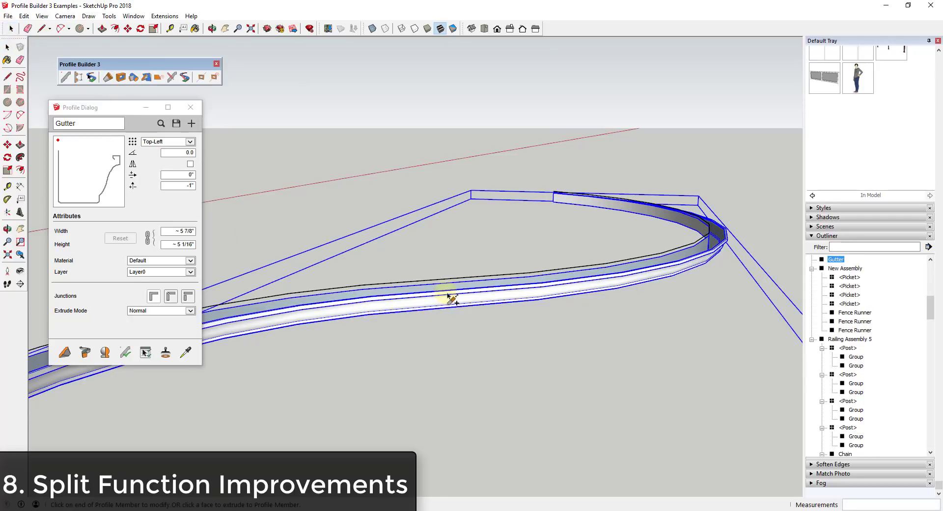
pyautogui.click(466, 299)
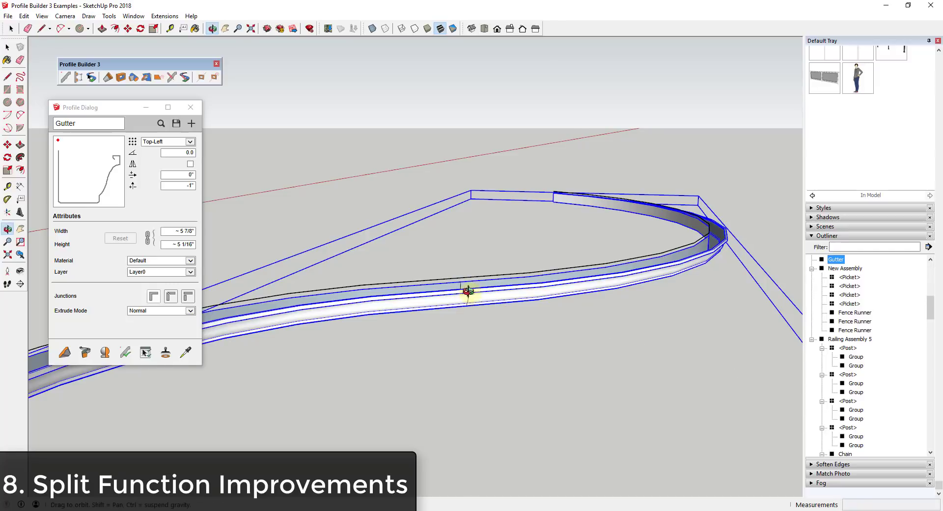
pyautogui.moveTo(467, 294); pyautogui.dragTo(511, 285, button='middle')
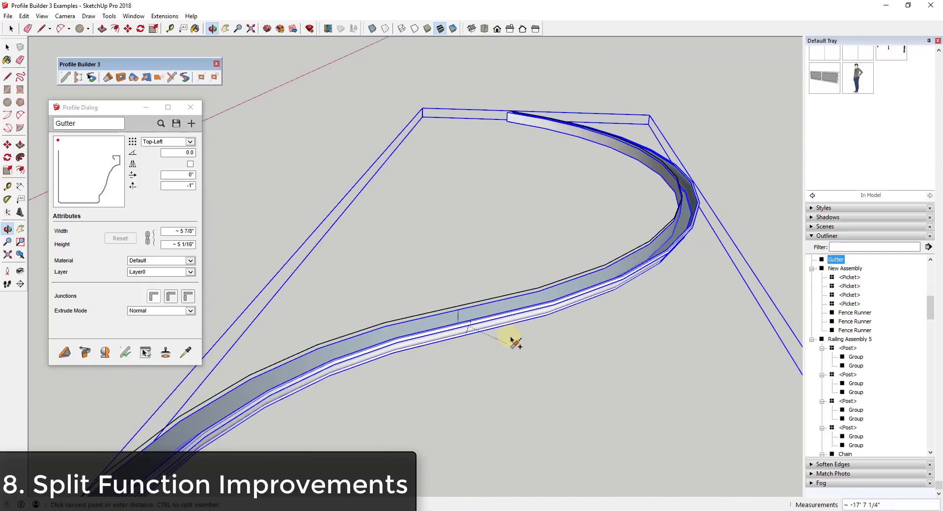
pyautogui.click(553, 302)
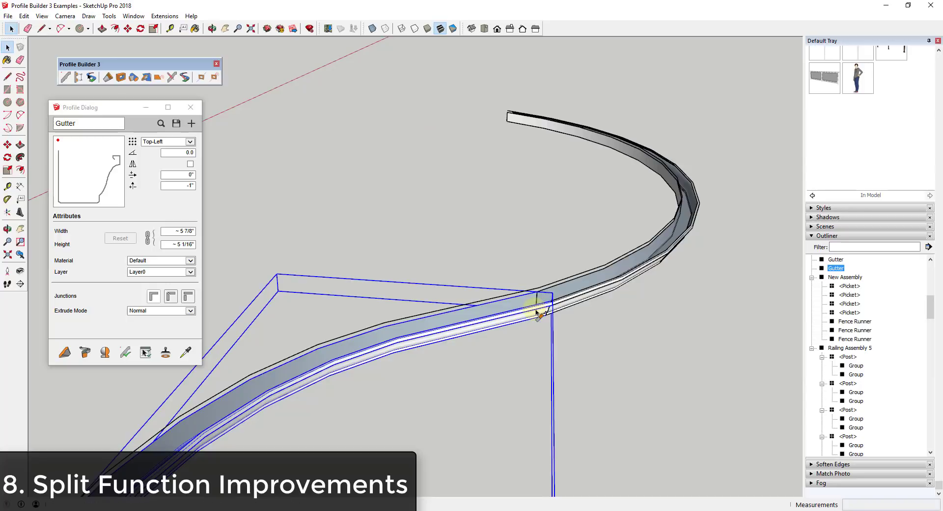
pyautogui.scroll(5, 565, 302)
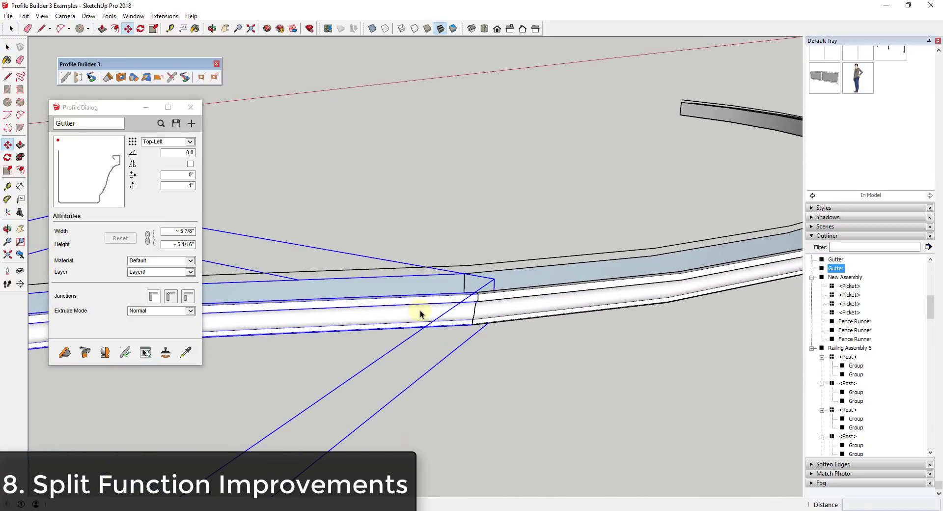
pyautogui.press('m')
pyautogui.click(420, 310)
pyautogui.press('Escape')
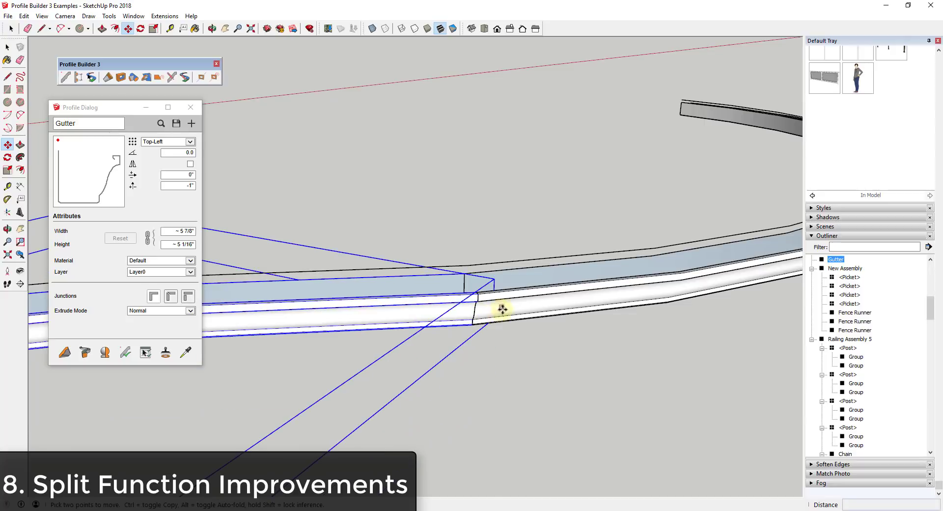
# Try to split the gutter piece with the hooked end near the start of its bend, and undo the attempt.
pyautogui.scroll(-4, 495, 301)
pyautogui.press('space')
pyautogui.click(680, 263)
pyautogui.moveTo(687, 268); pyautogui.dragTo(653, 255, button='middle')
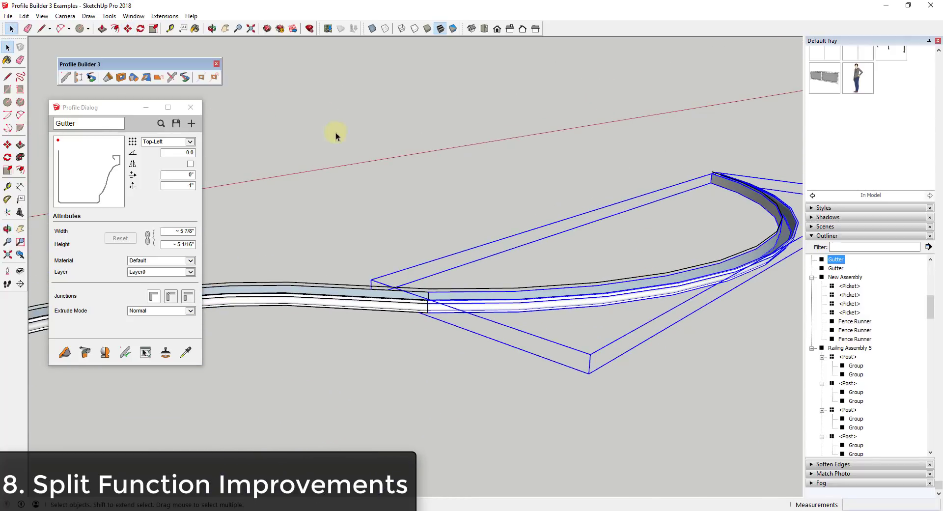
pyautogui.click(108, 78)
pyautogui.click(678, 292)
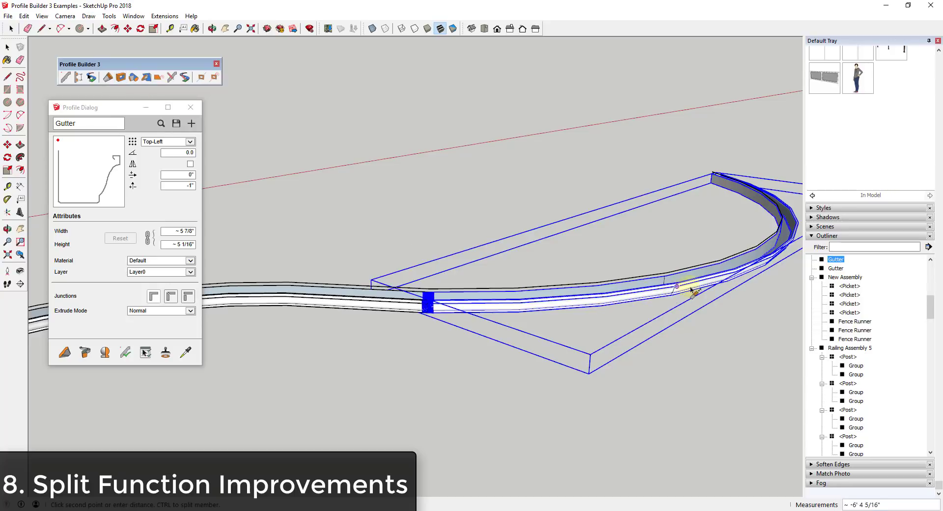
pyautogui.click(711, 283)
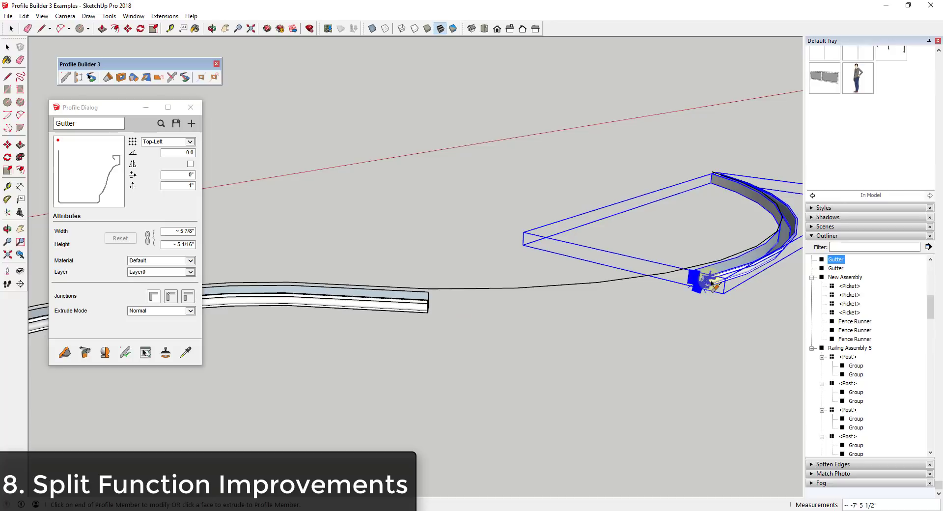
pyautogui.hotkey('ctrl', 'z')
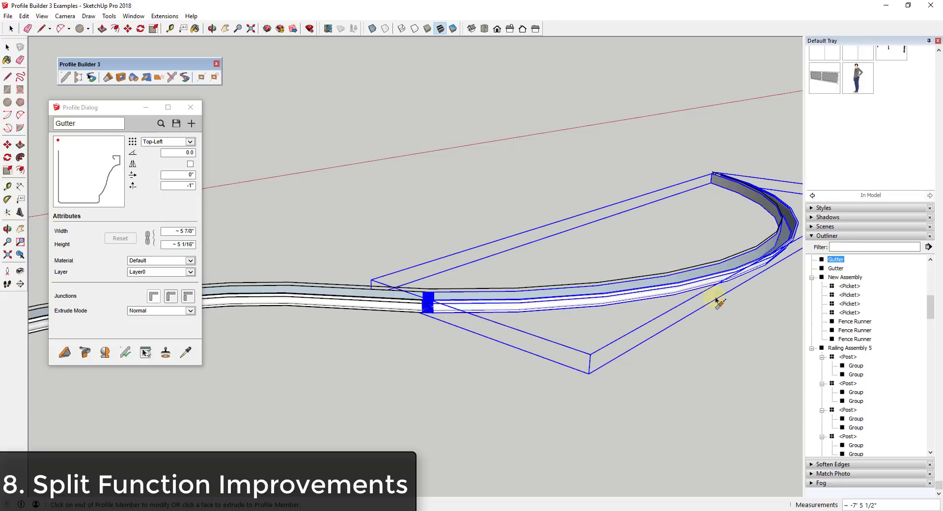
# Split the hooked gutter piece at the start of its bend, keeping both parts as separate members.
pyautogui.click(677, 285)
pyautogui.click(642, 288)
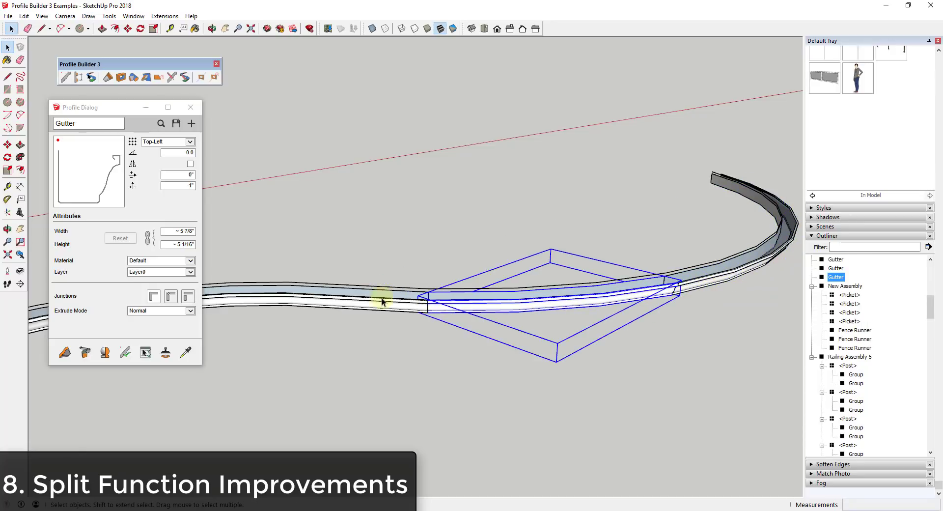
pyautogui.moveTo(382, 301); pyautogui.dragTo(463, 300, button='middle')
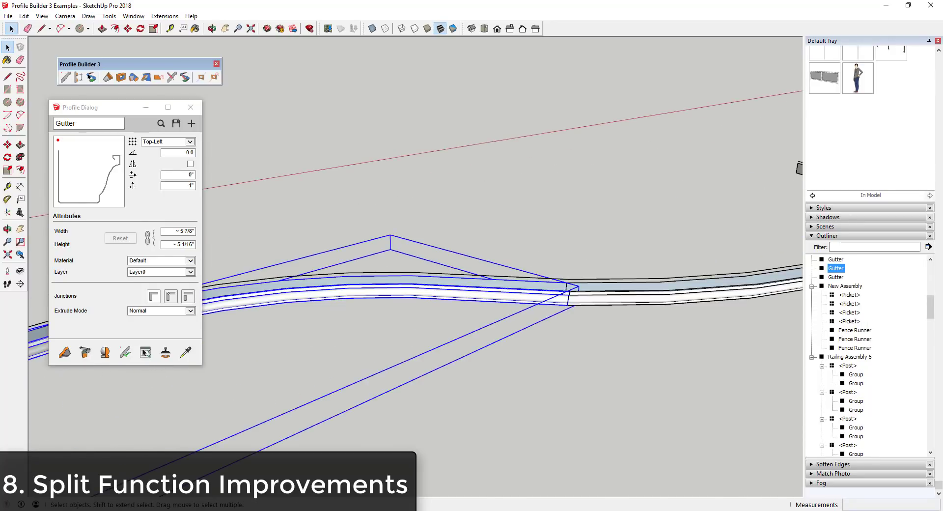